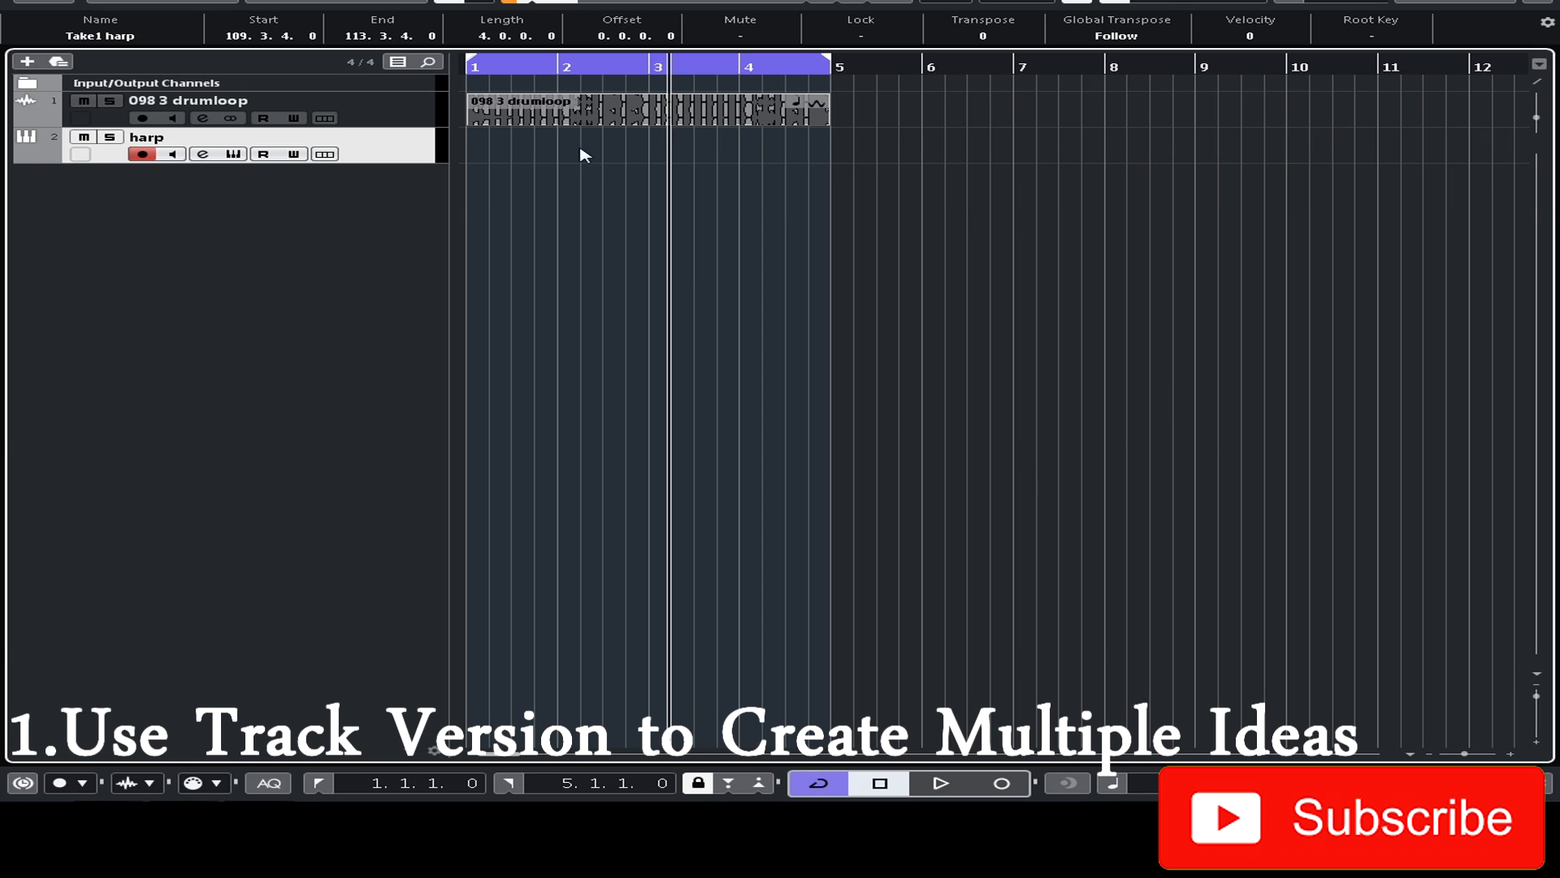
Step: Record a take on the harp track from the start of bar 1, with the drum loop cycling to bar 5
key("period")
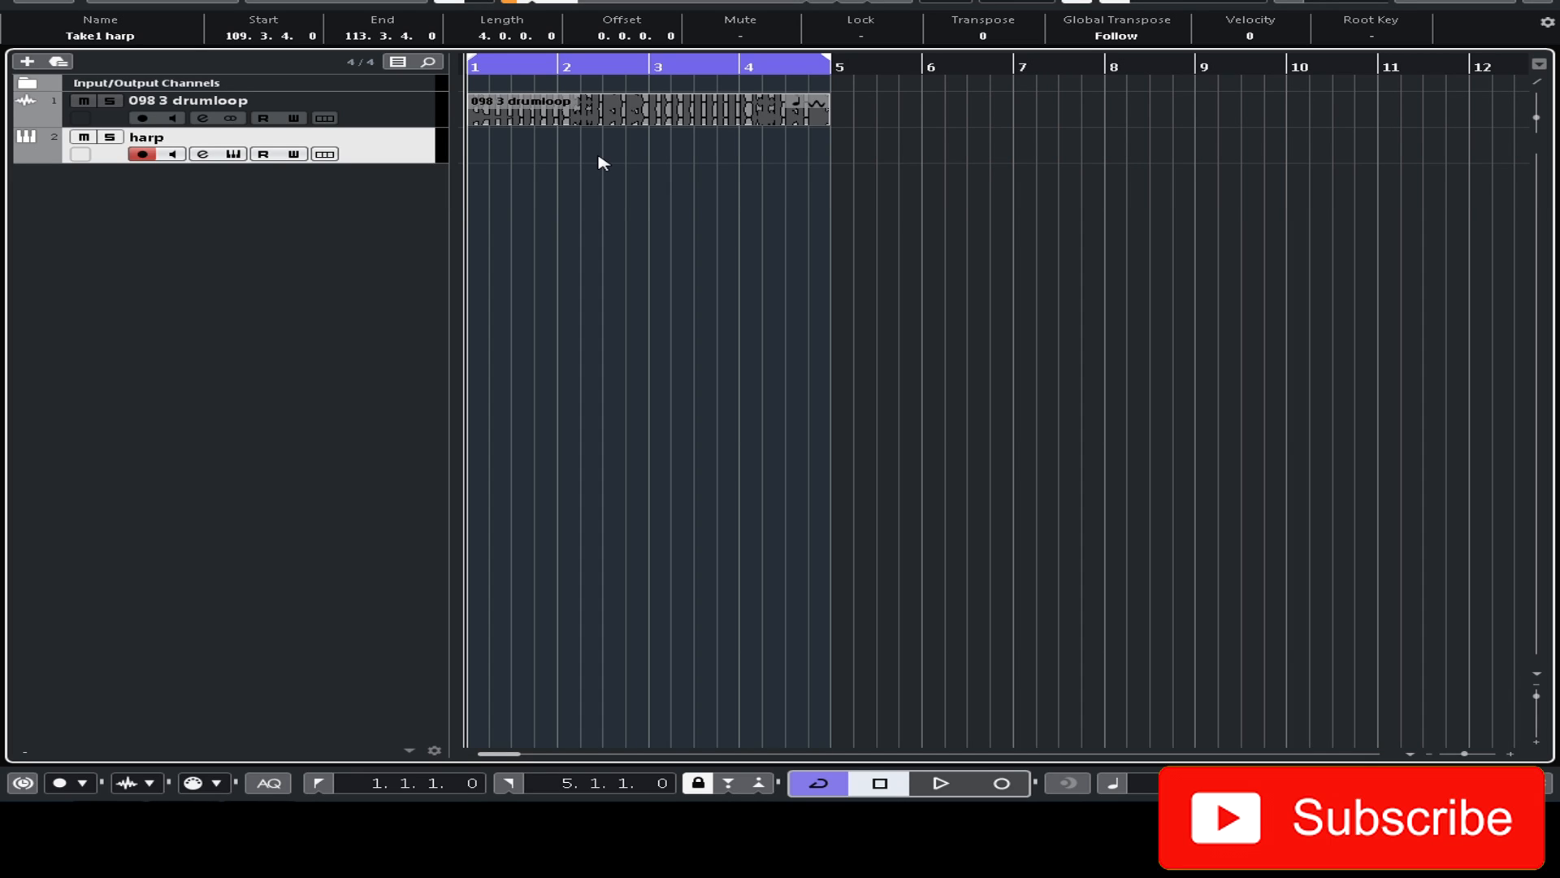
key("KP_Multiply")
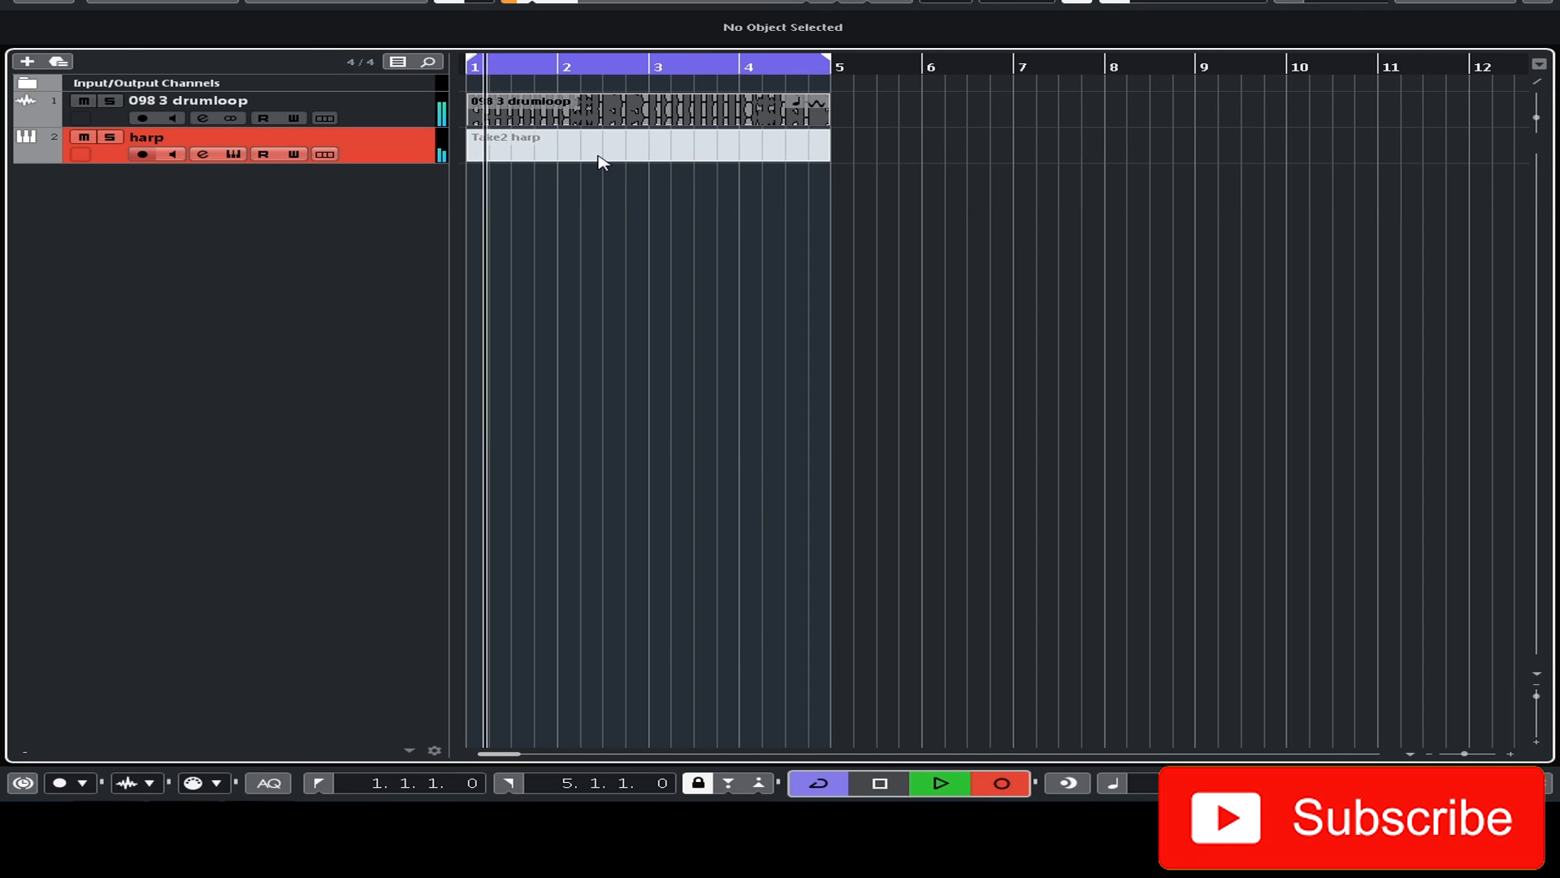
key("space")
left_click(518, 143)
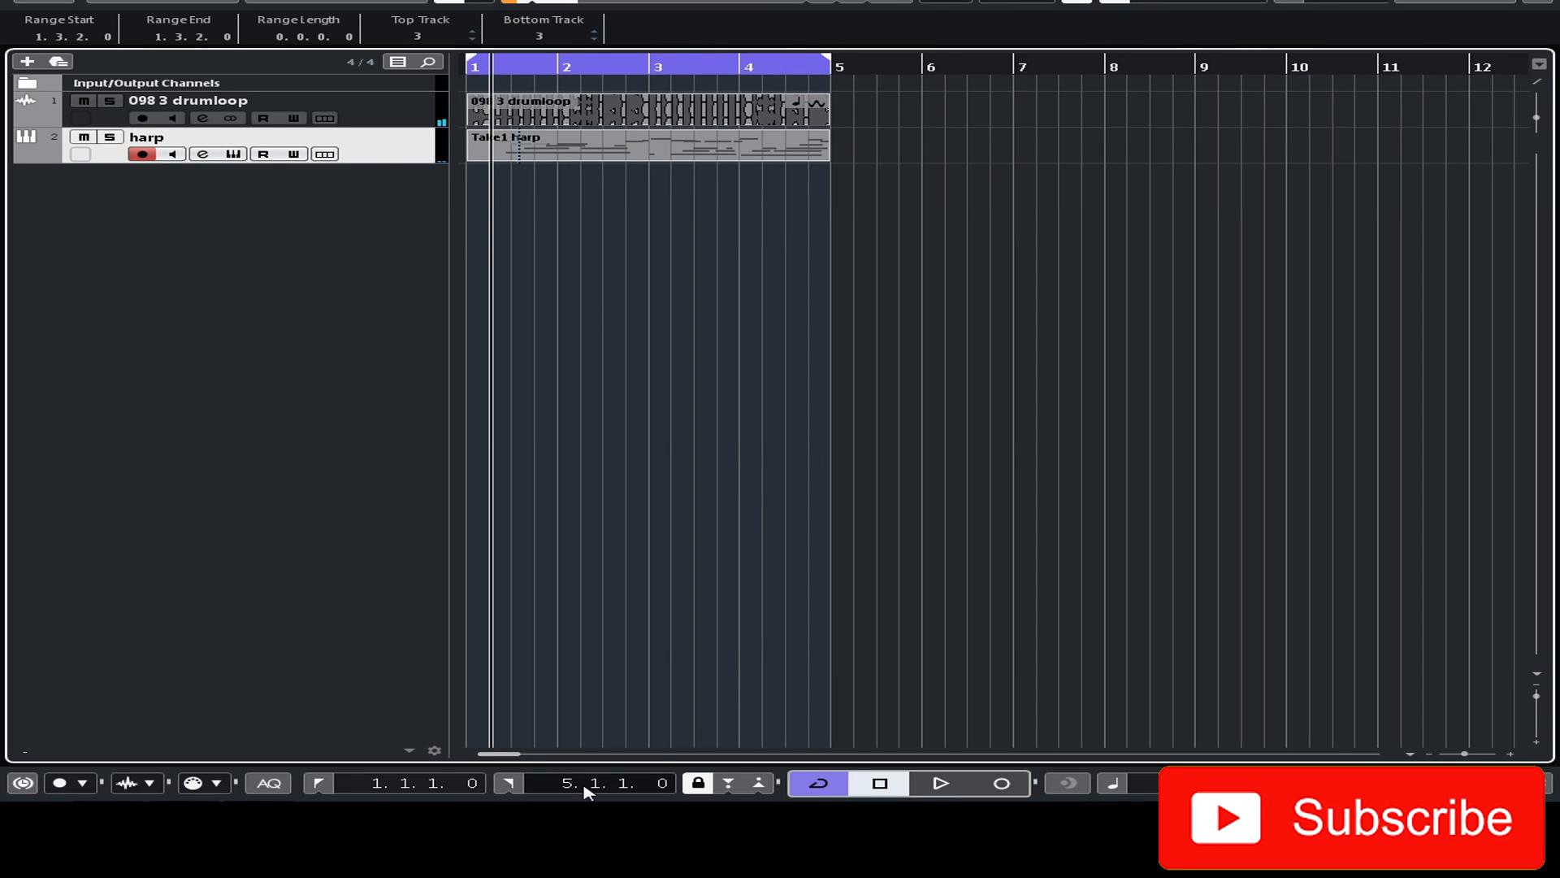
Step: Show the harp track's Track Versions and create a new empty version, v2
left_click(1418, 8)
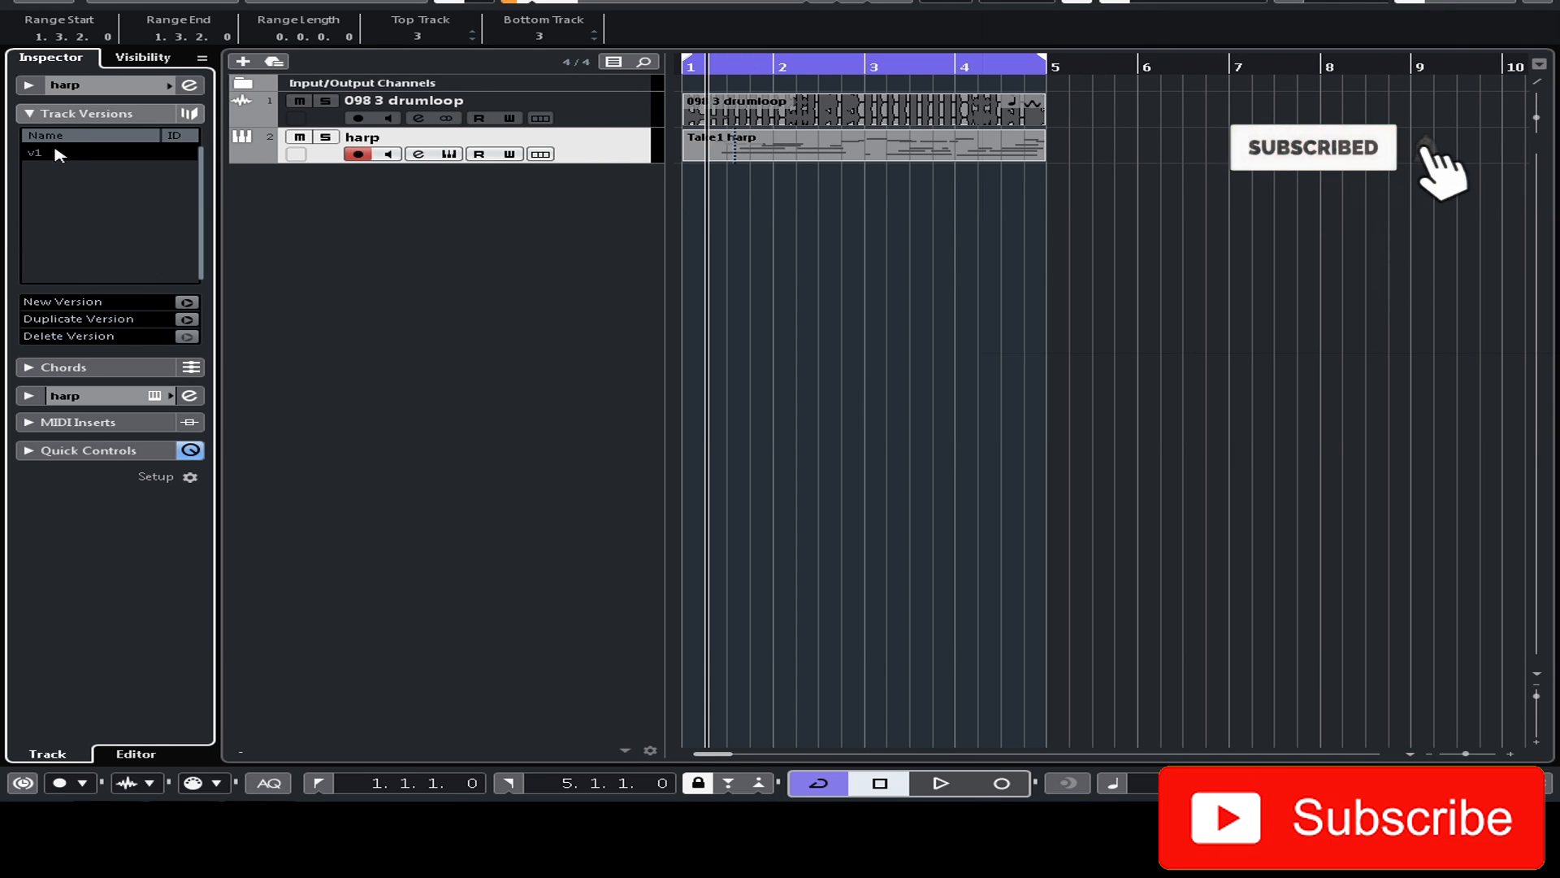
left_click(50, 116)
left_click(92, 115)
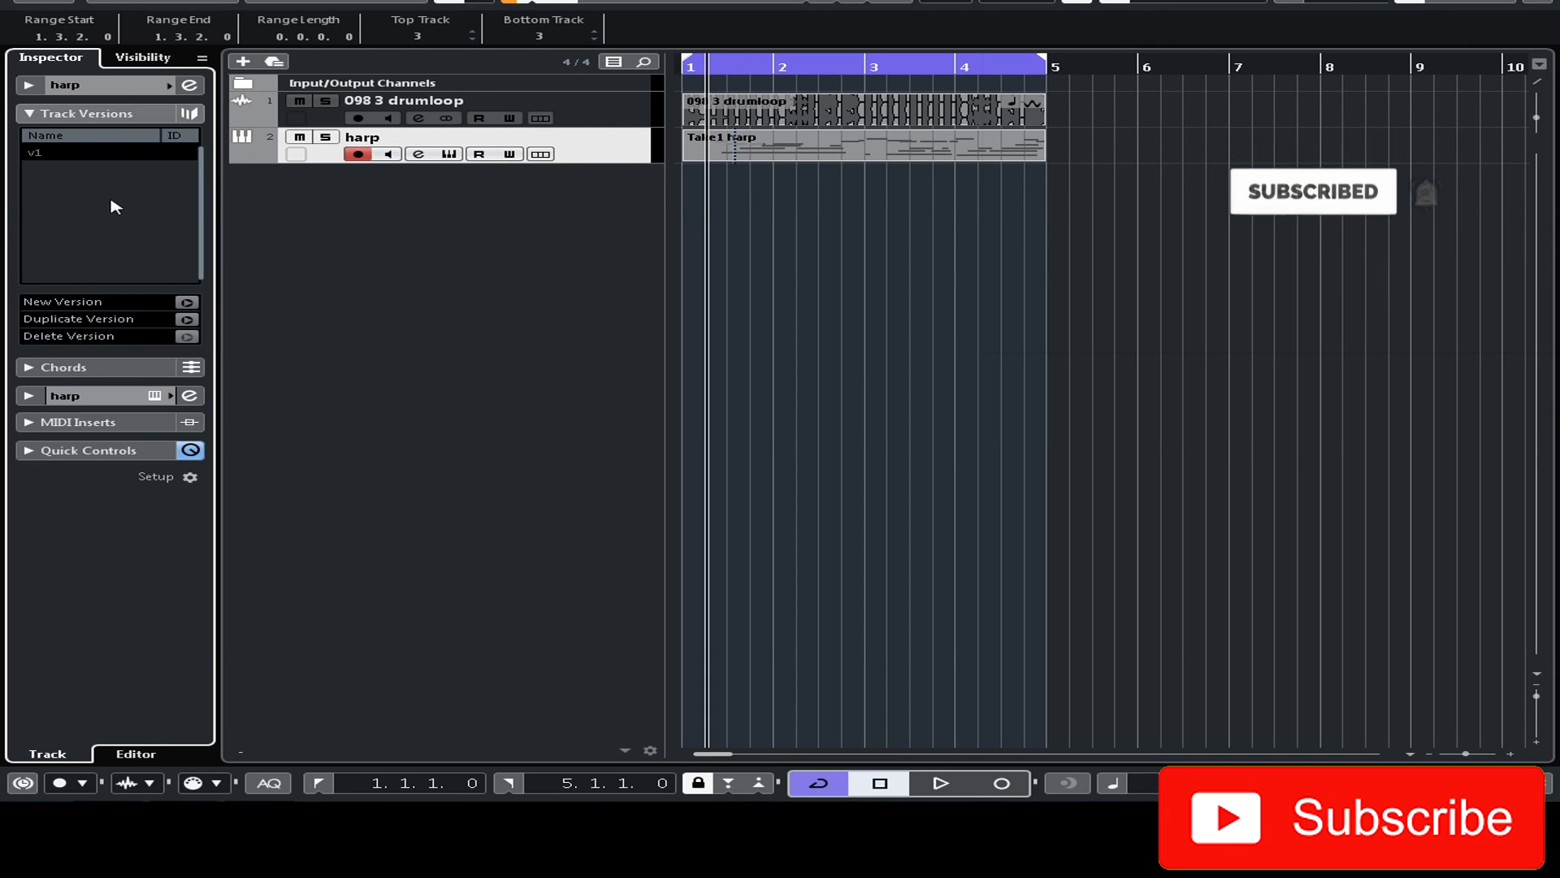
left_click(187, 302)
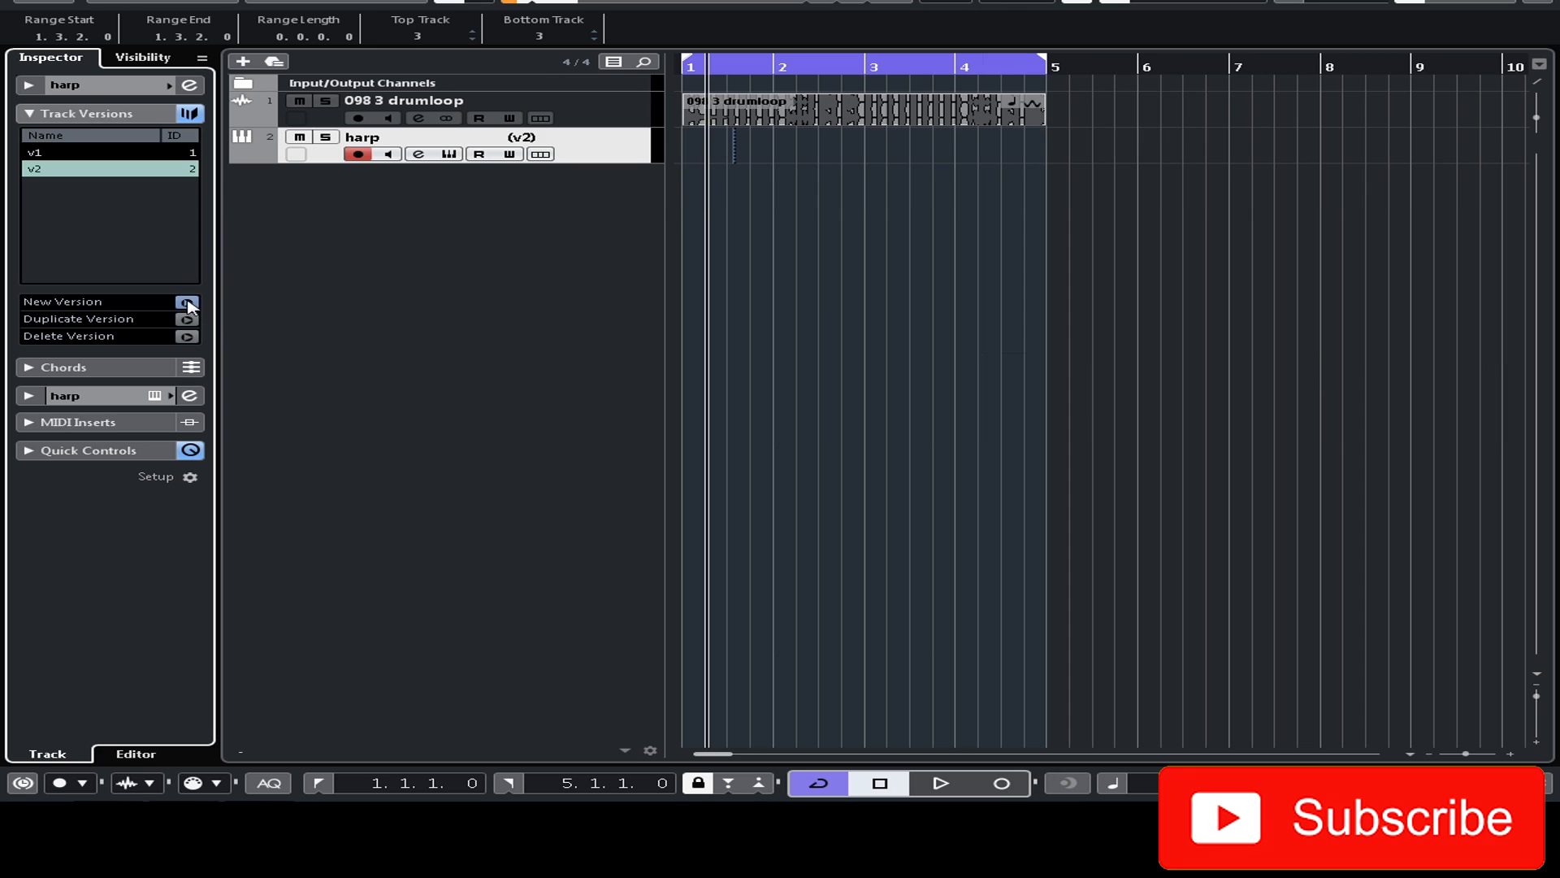
left_click(764, 167)
mouse_move(687, 145)
left_mouse_down()
mouse_move(1047, 147)
mouse_move(681, 159)
left_mouse_up()
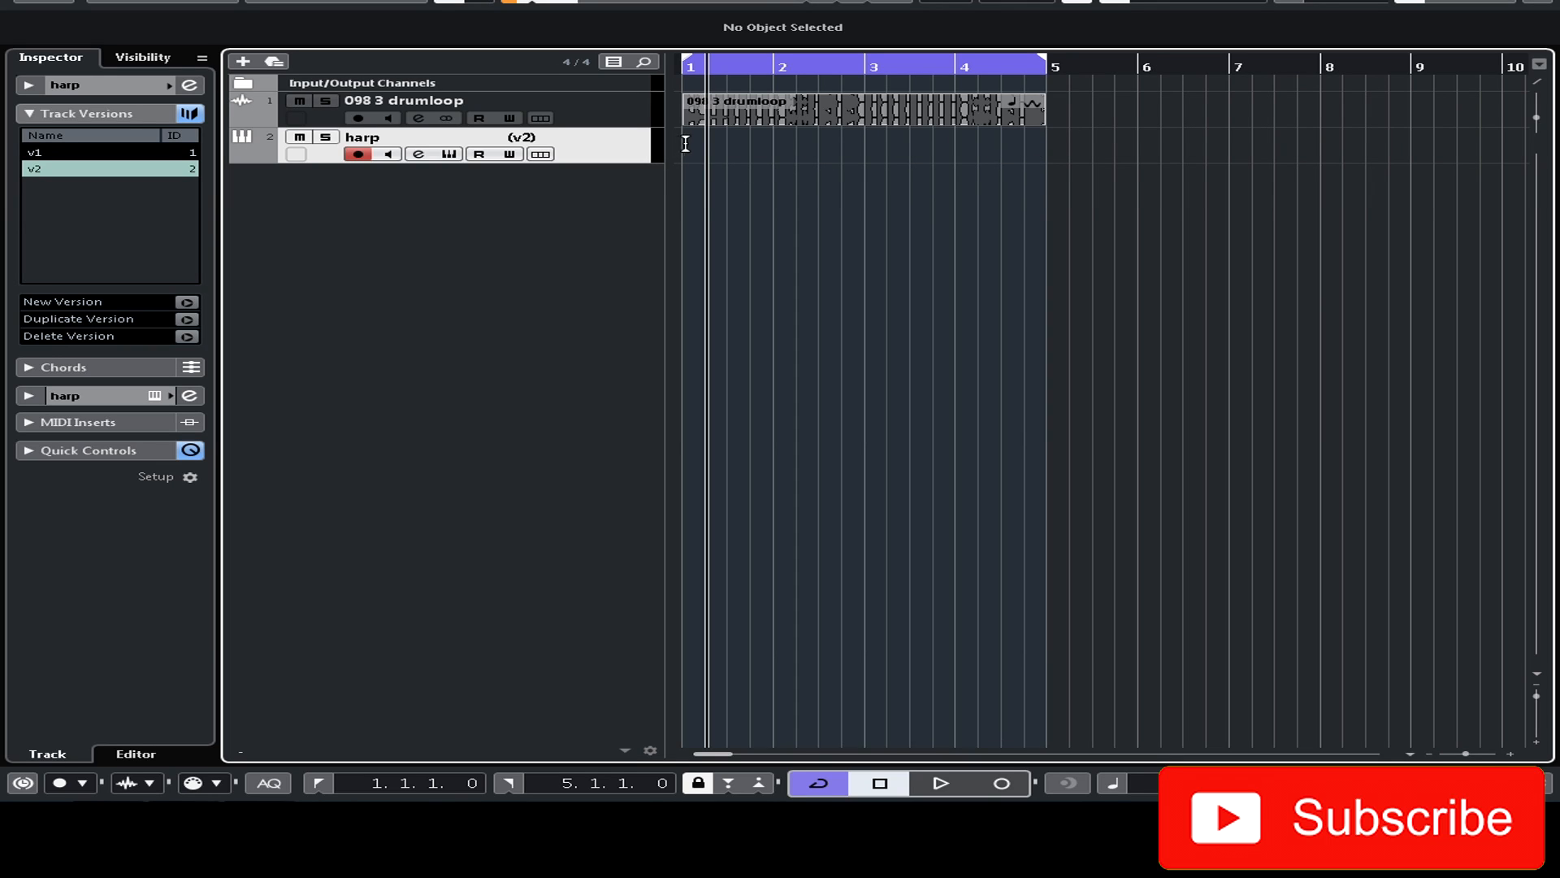
Step: Record a second harp idea into version v2 from bar 1 to bar 5
key("KP_Decimal")
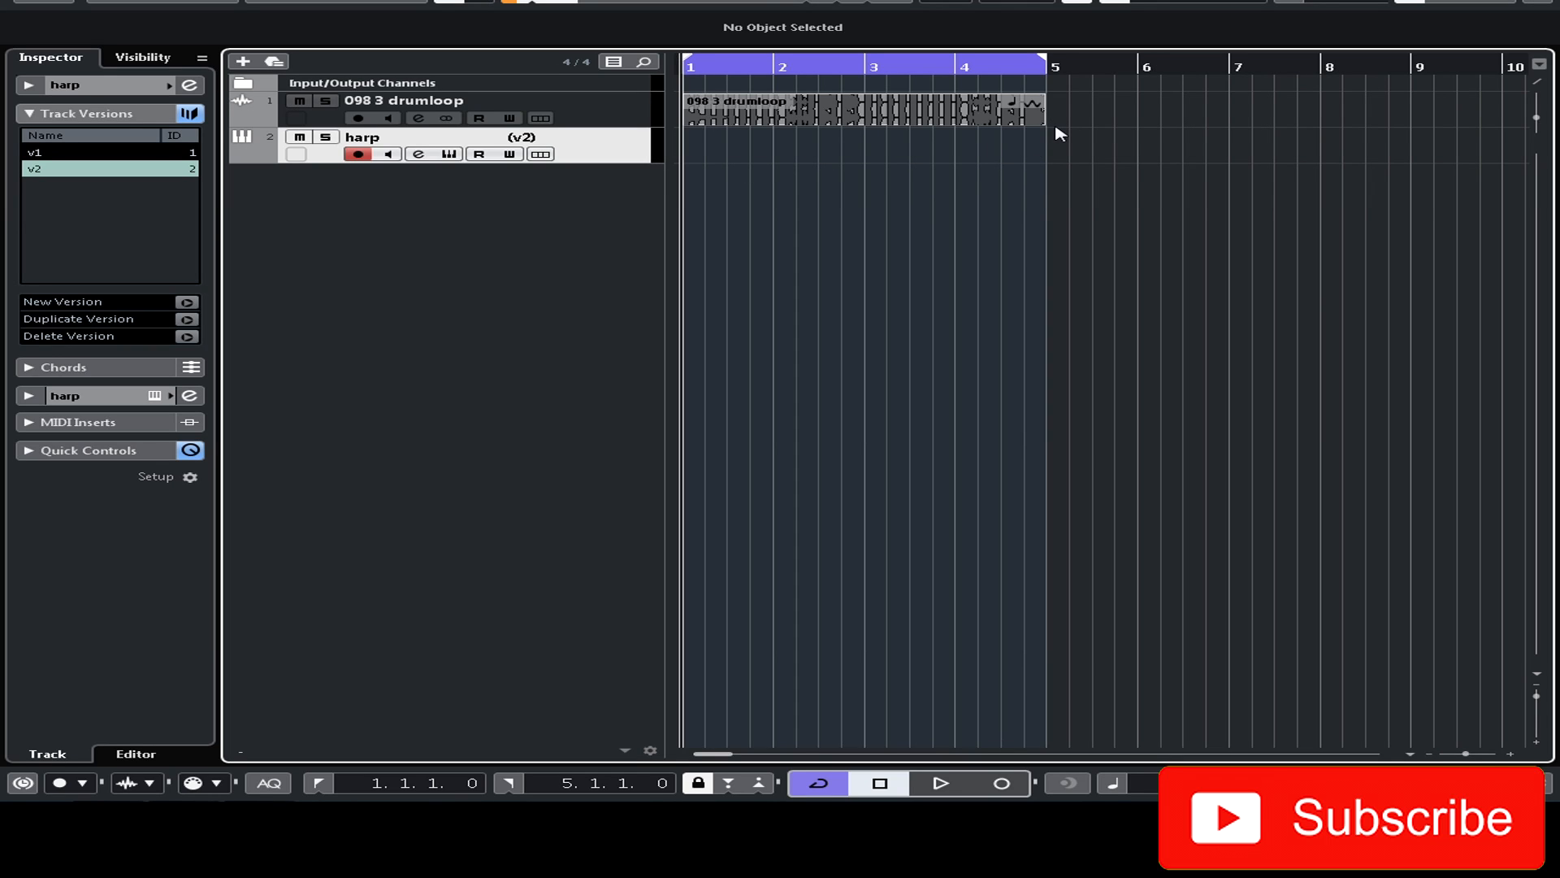
key("KP_Multiply")
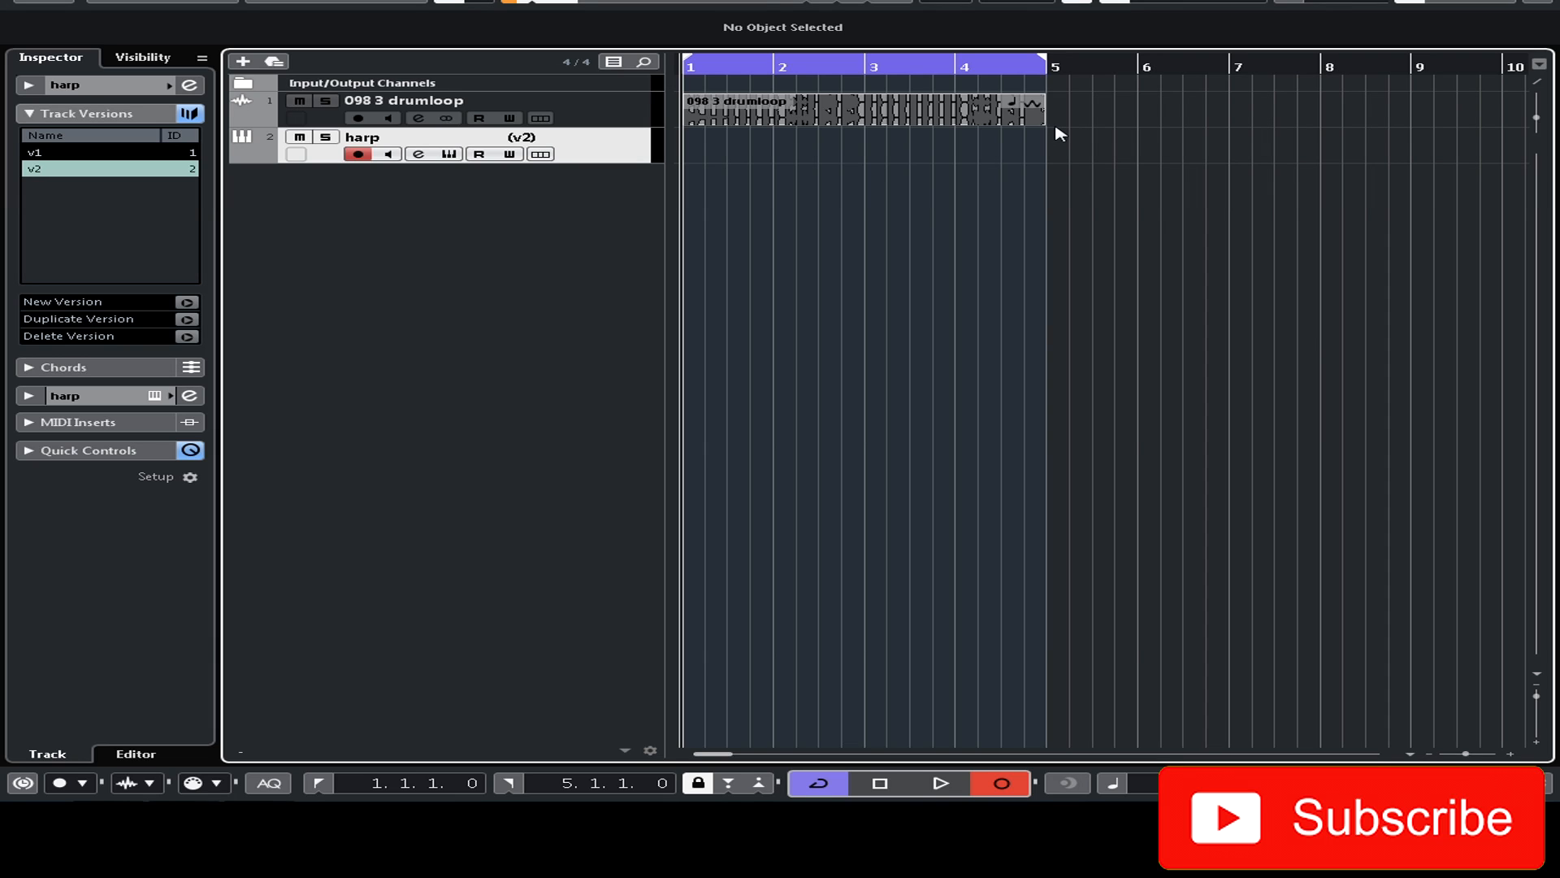
key("space")
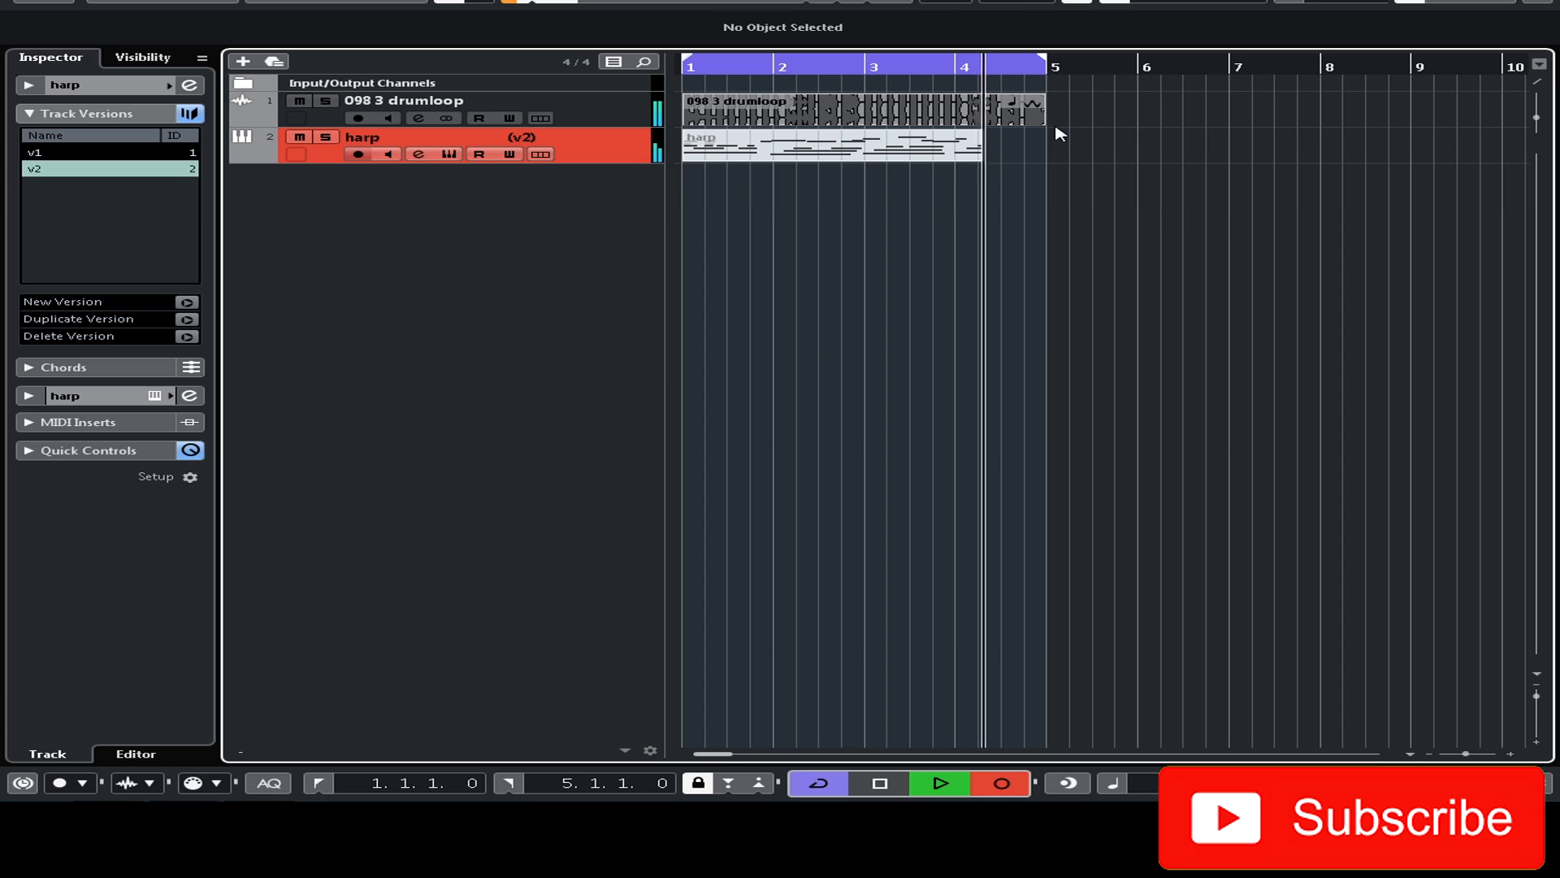
Step: Play the loop and compare the harp ideas by alternating between track versions v1 and v2, finishing on v2
key("space")
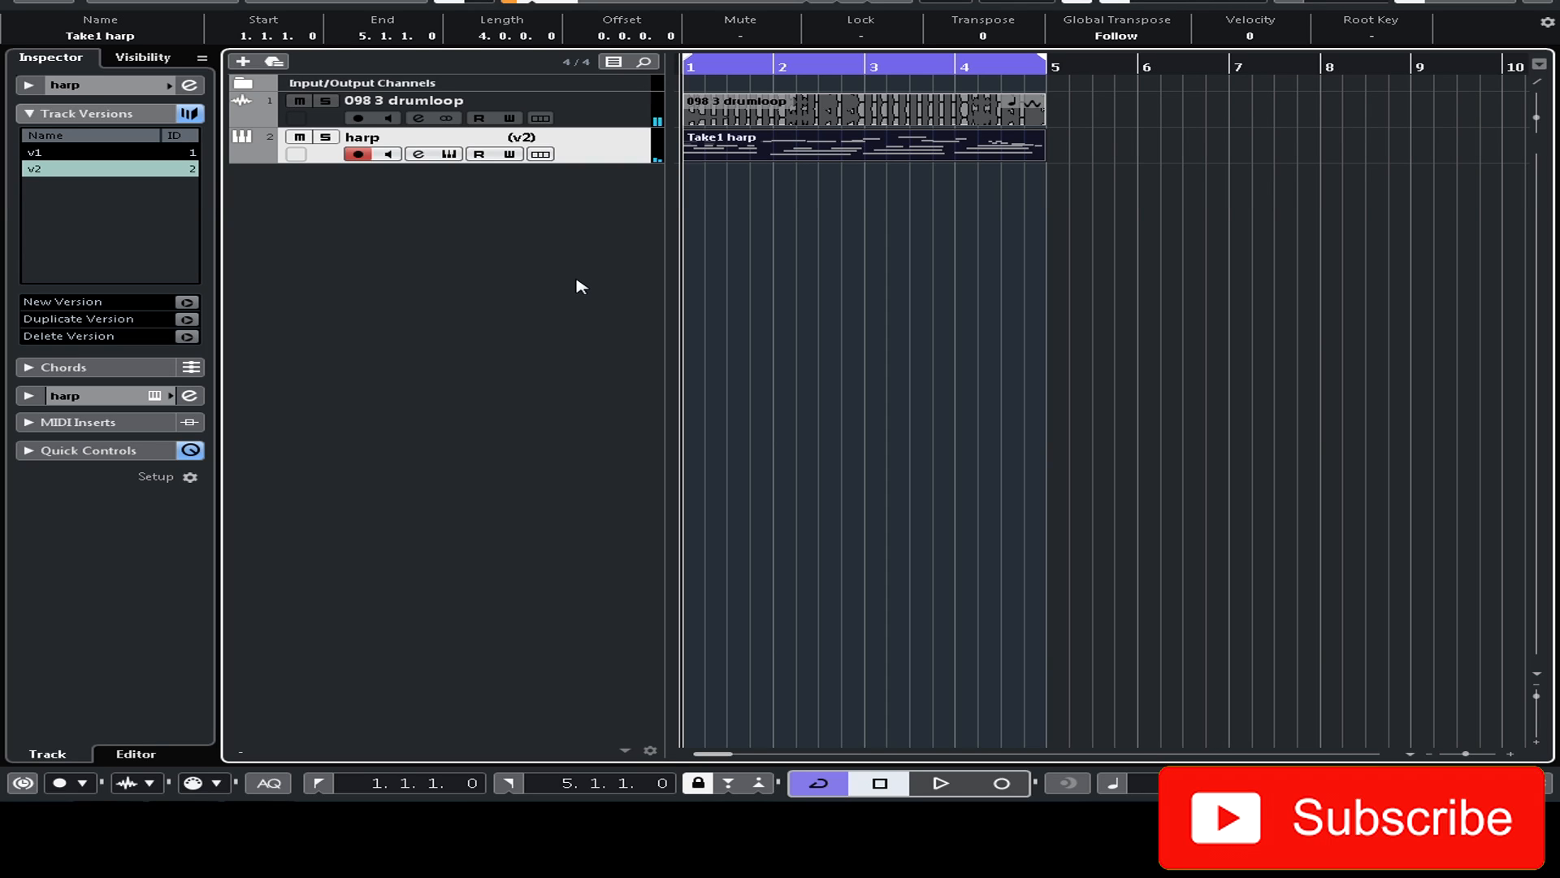
key("space")
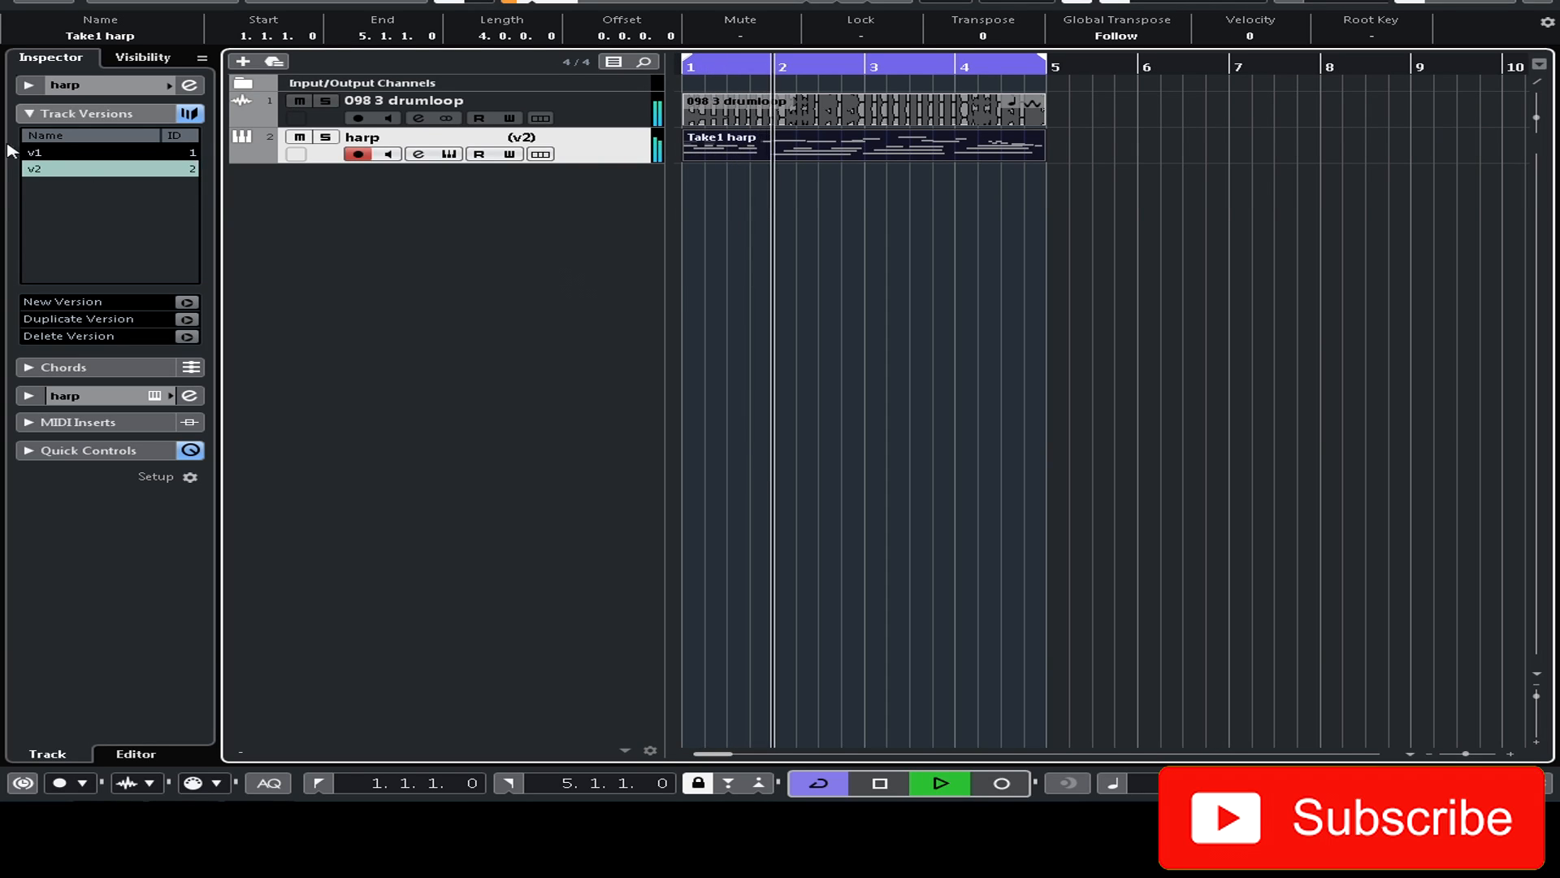
left_click(73, 154)
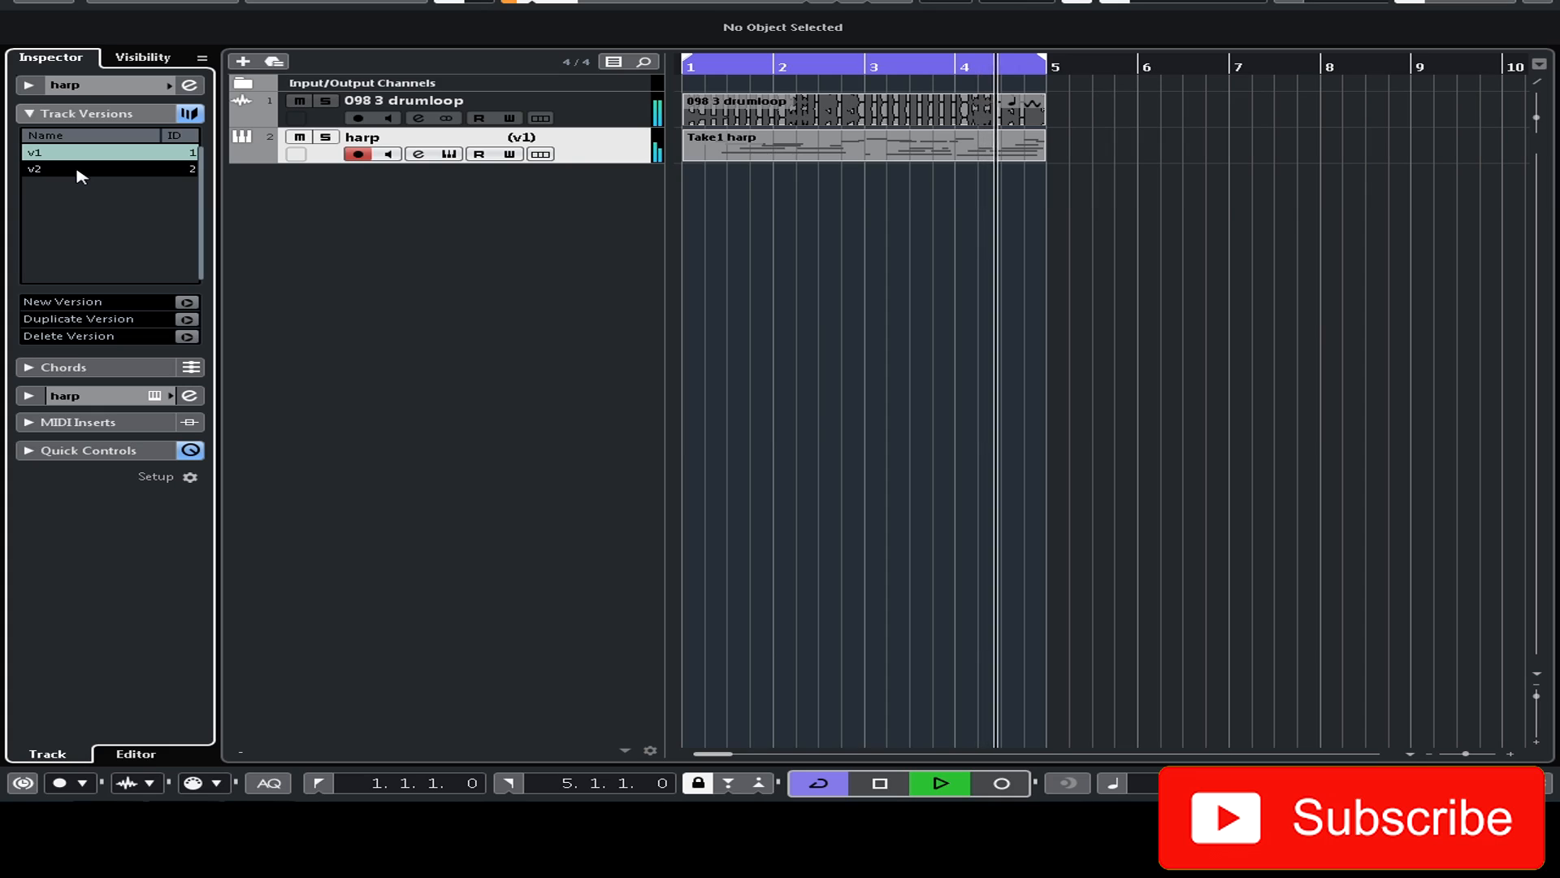
left_click(81, 170)
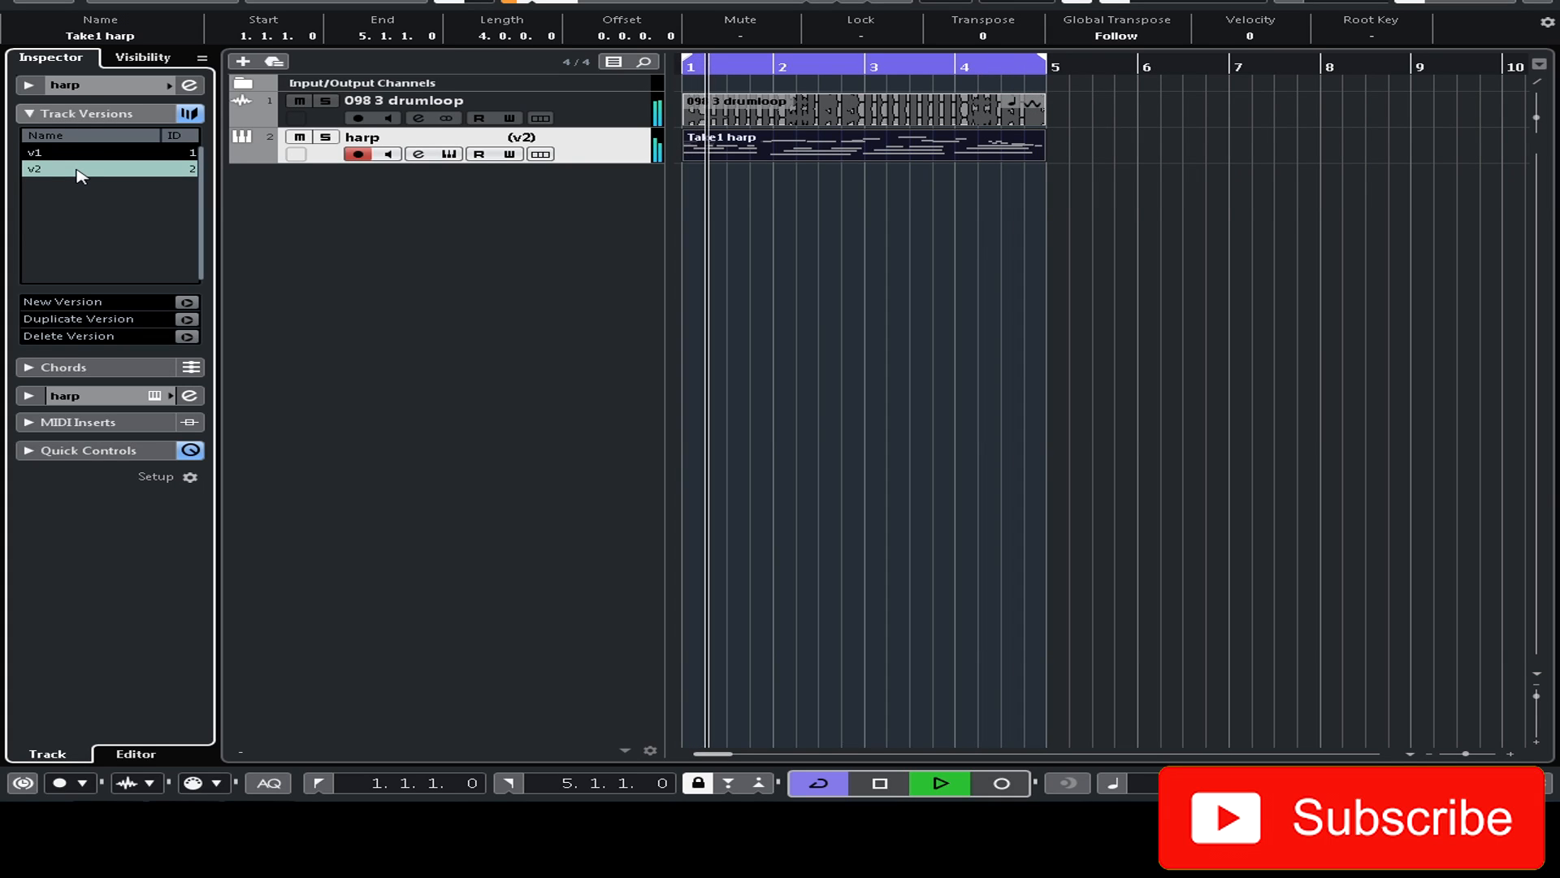
left_click(45, 157)
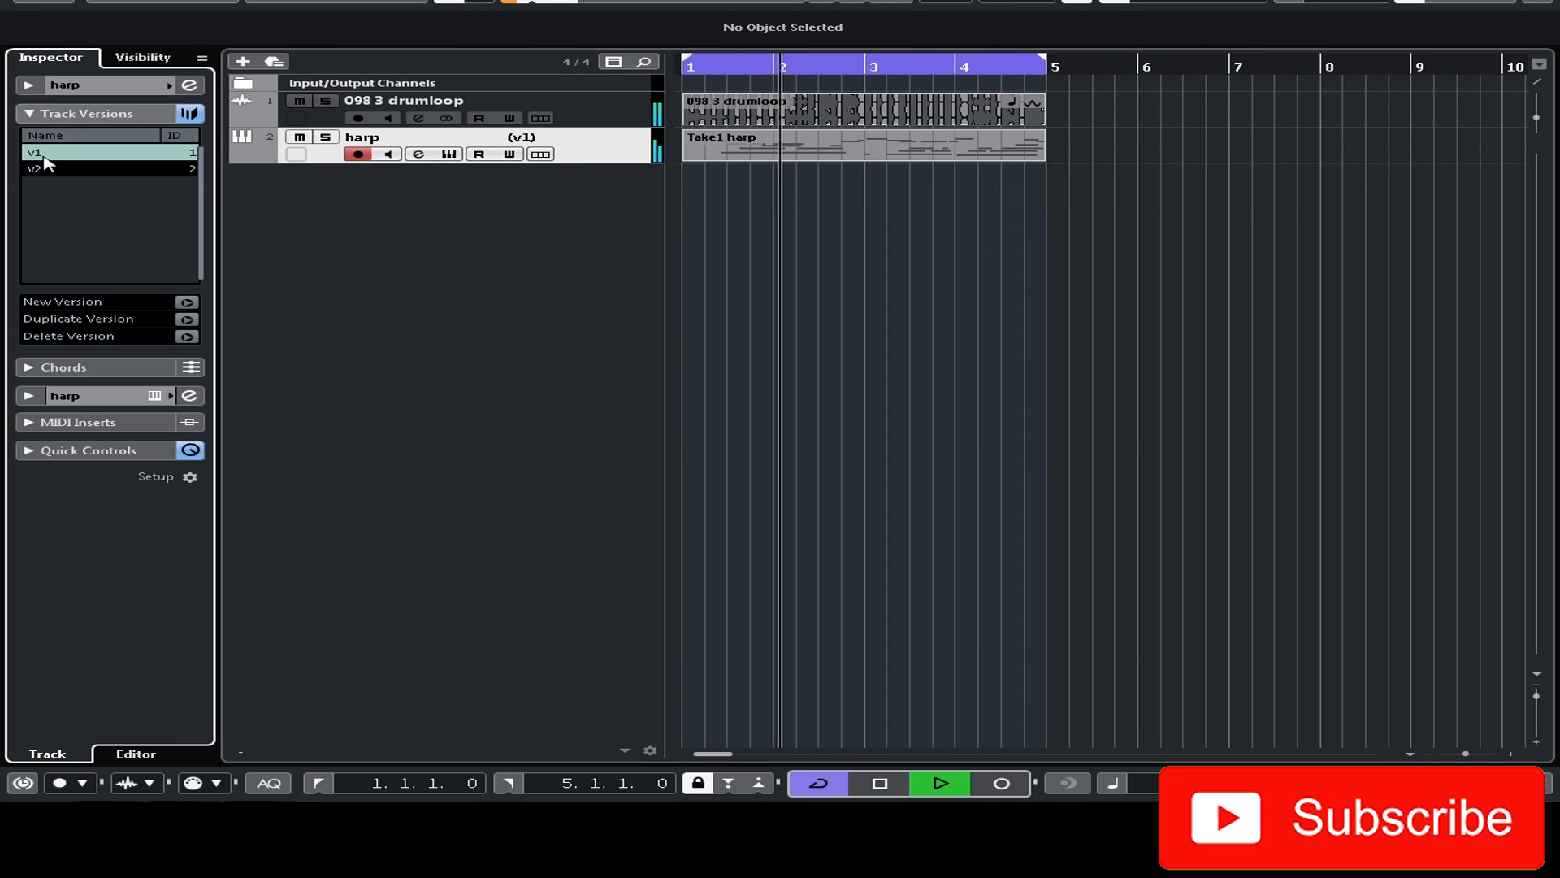
left_click(74, 170)
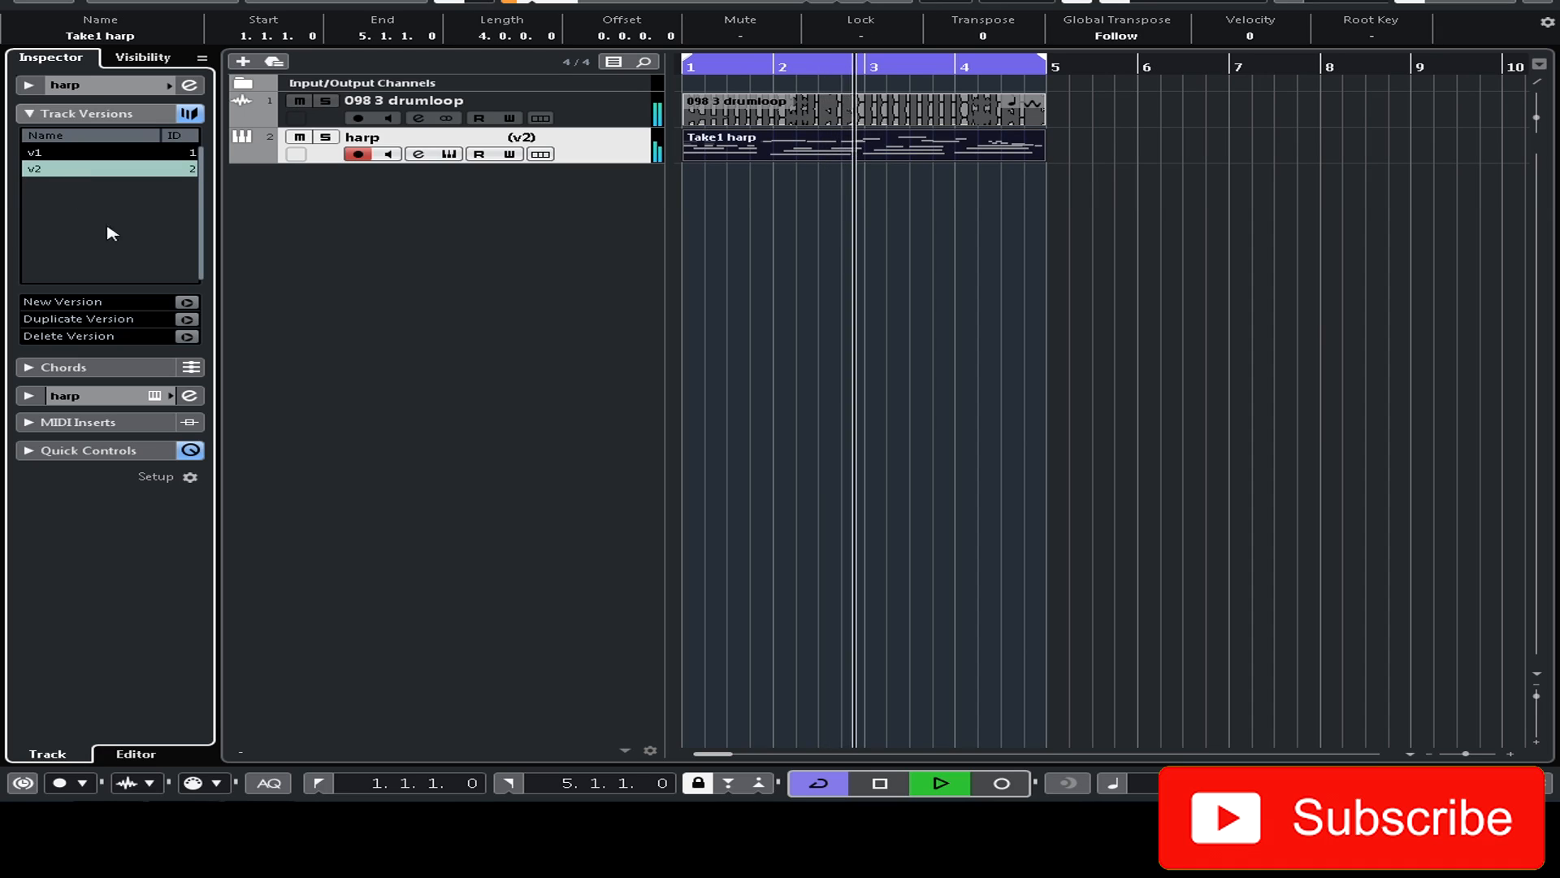
key("space")
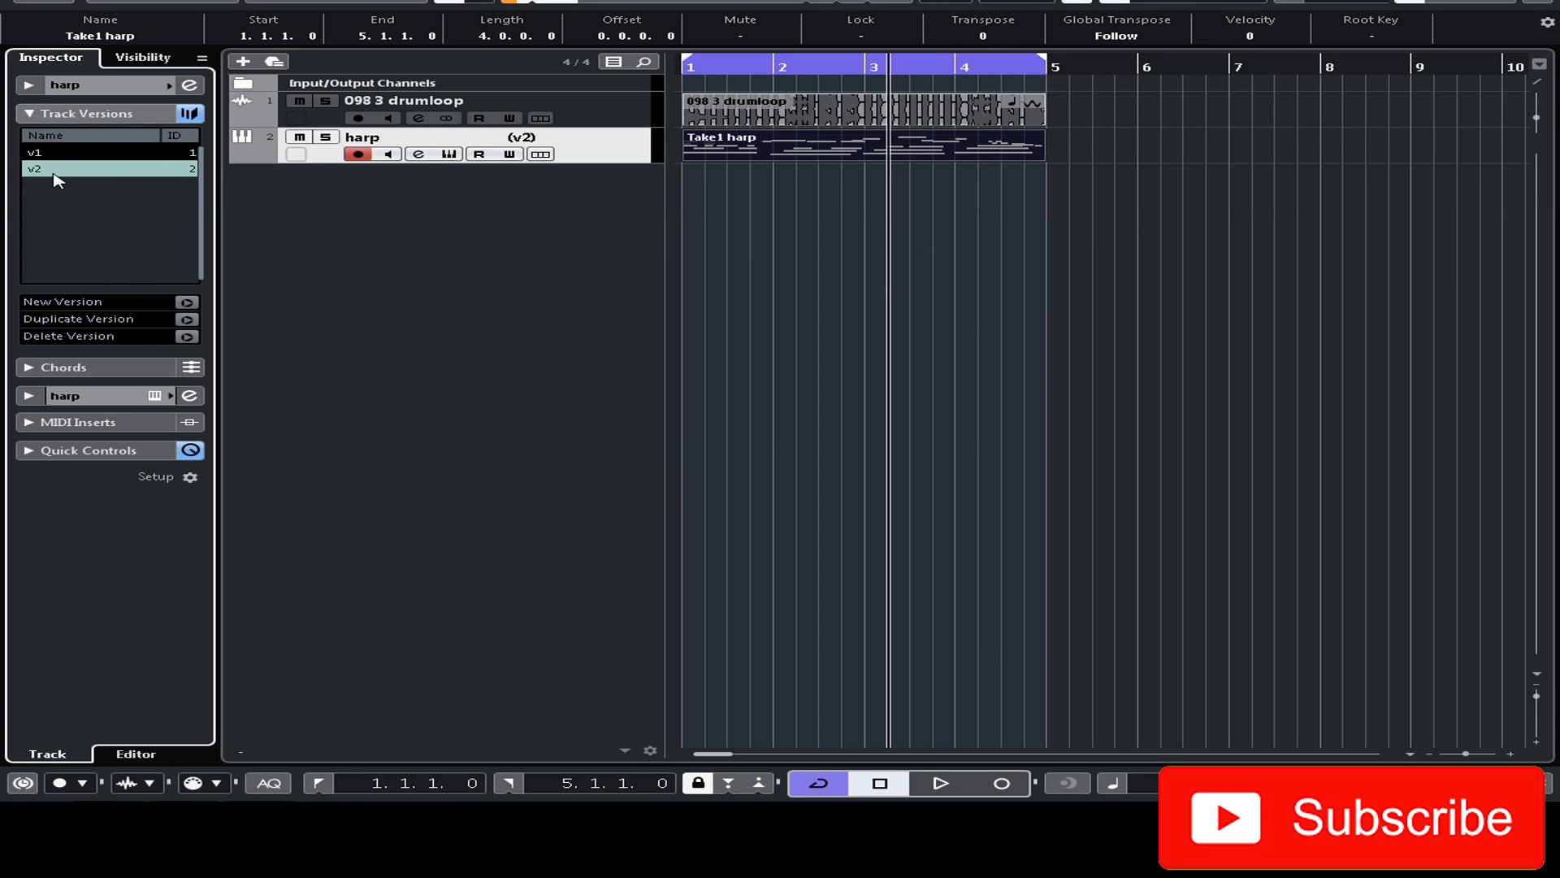
Step: Duplicate harp track version v2 and open the copy's MIDI part for editing
left_click(186, 319)
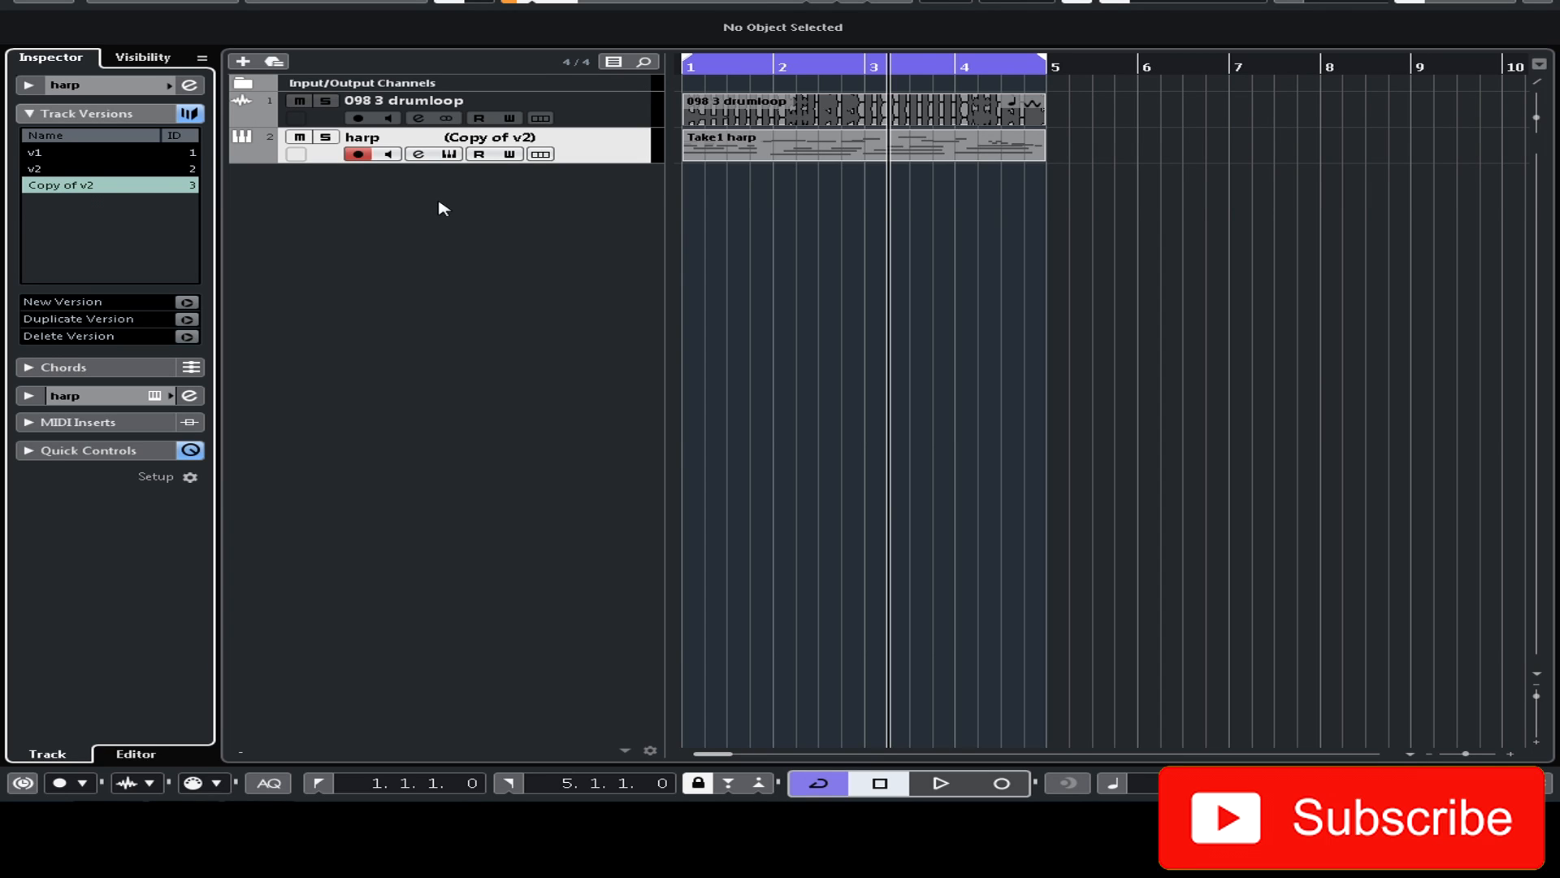
double_click(787, 144)
left_click(807, 160)
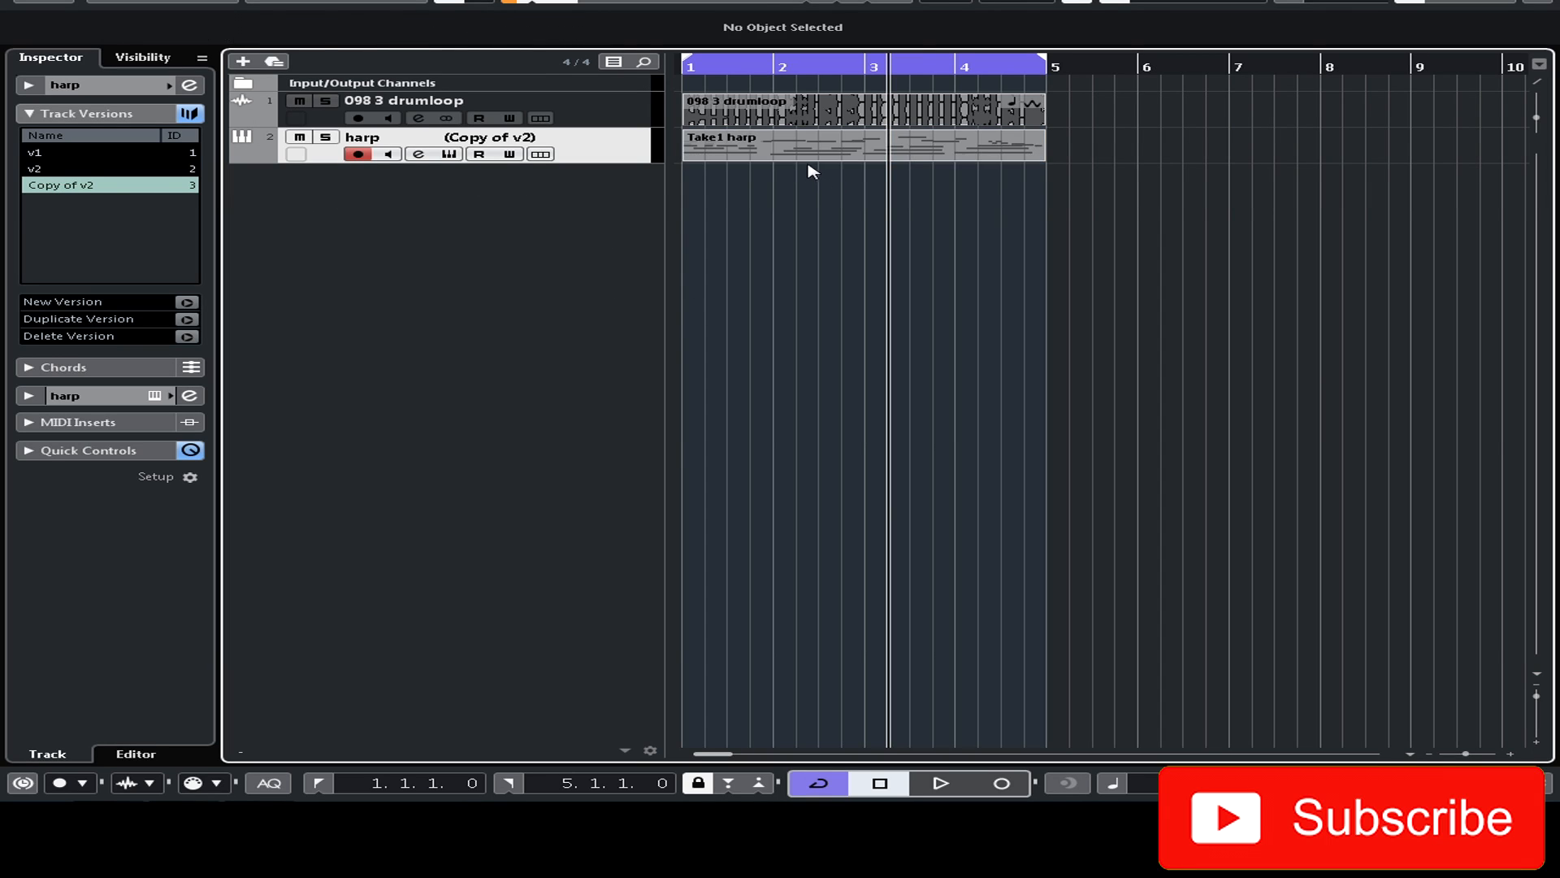
Step: Select notes in bar 4 of the copied harp part, examine the part in a separate editor window and play it back
left_click_drag(759, 481, 620, 564)
scroll(699, 507, "up", 3)
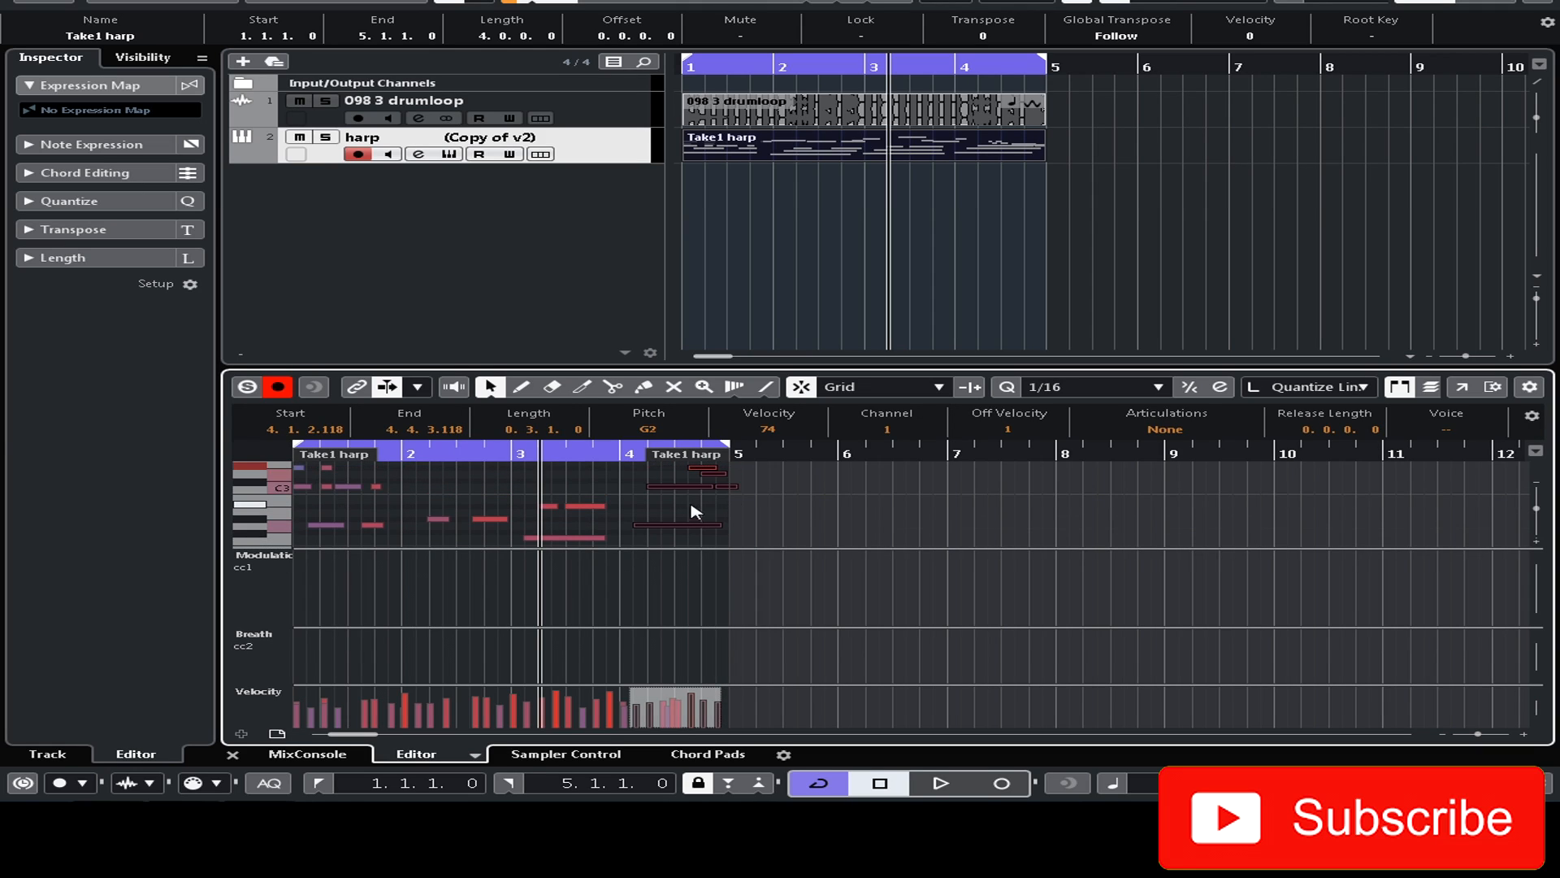
left_click(697, 496)
scroll(699, 482, "up", 1)
left_click_drag(694, 490, 661, 512)
left_click(1461, 387)
left_click(482, 61)
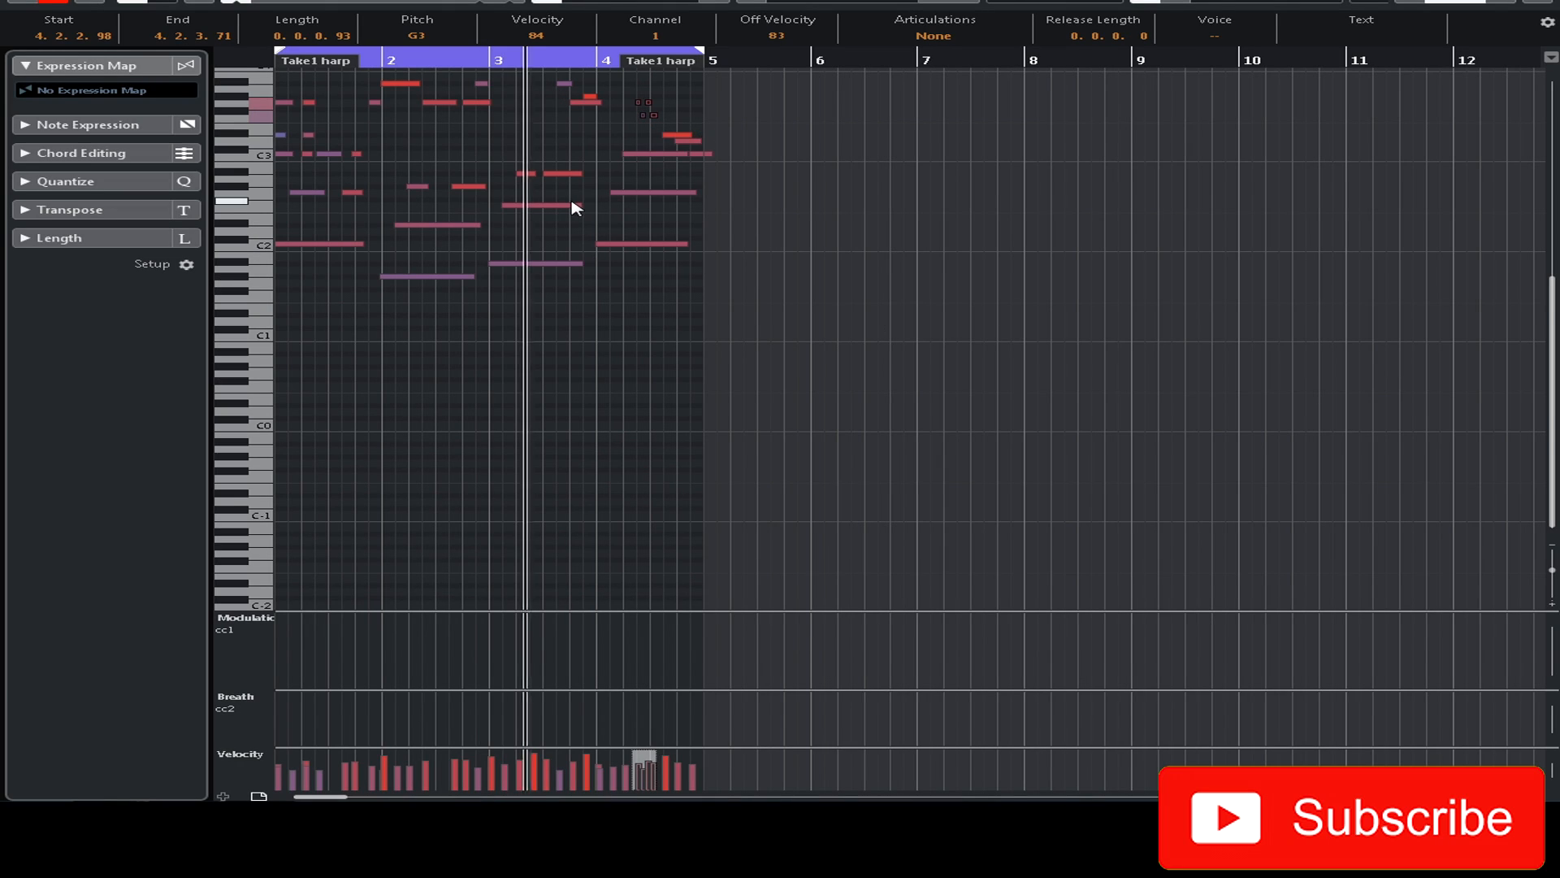
scroll(599, 243, "up", 3)
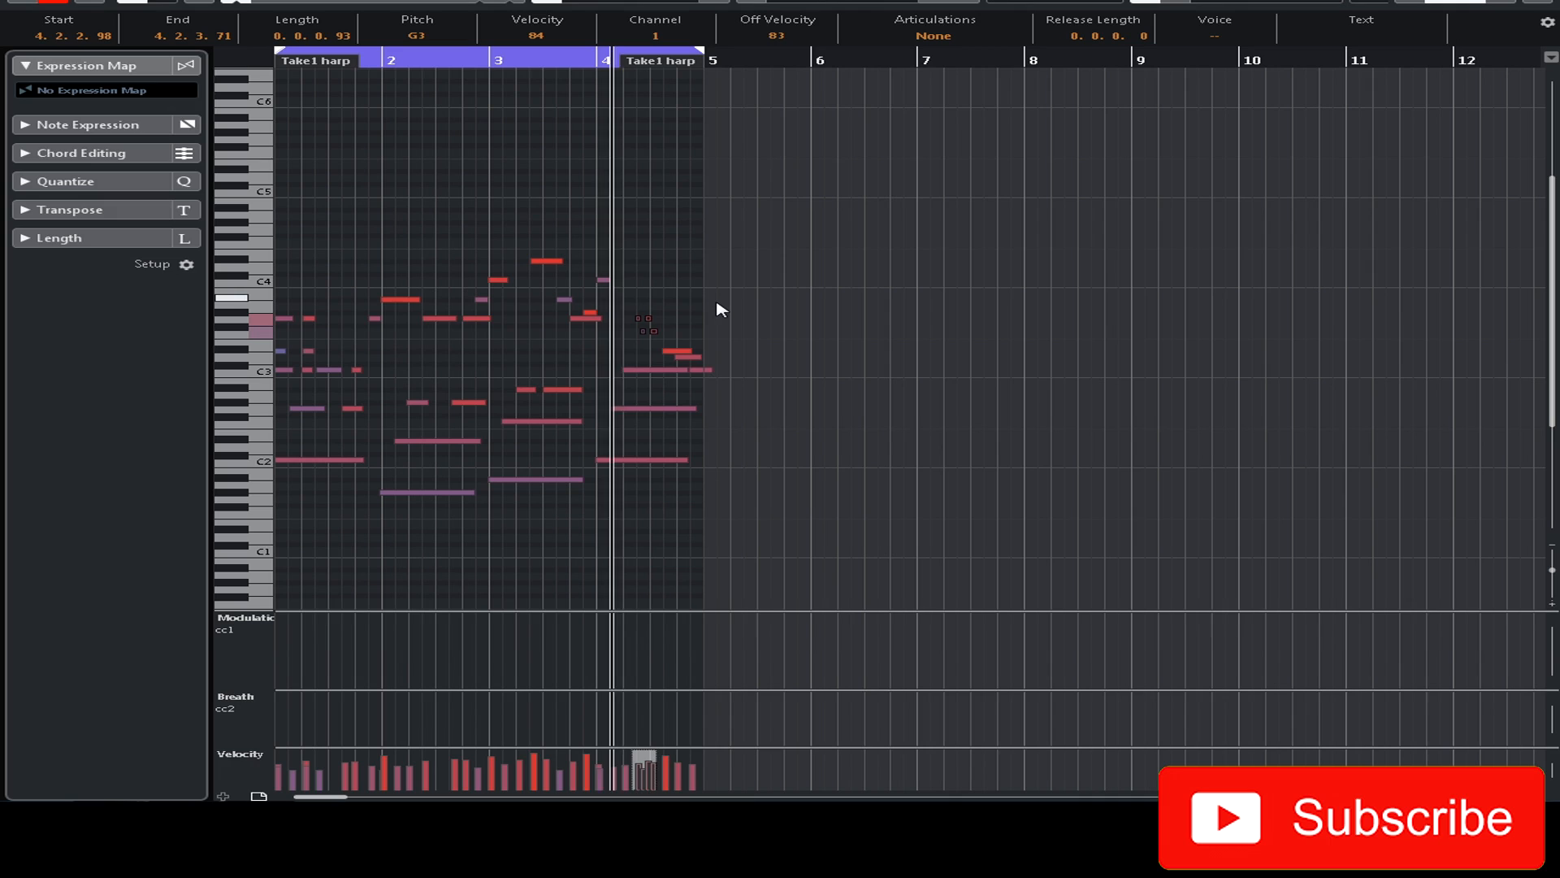
key("space")
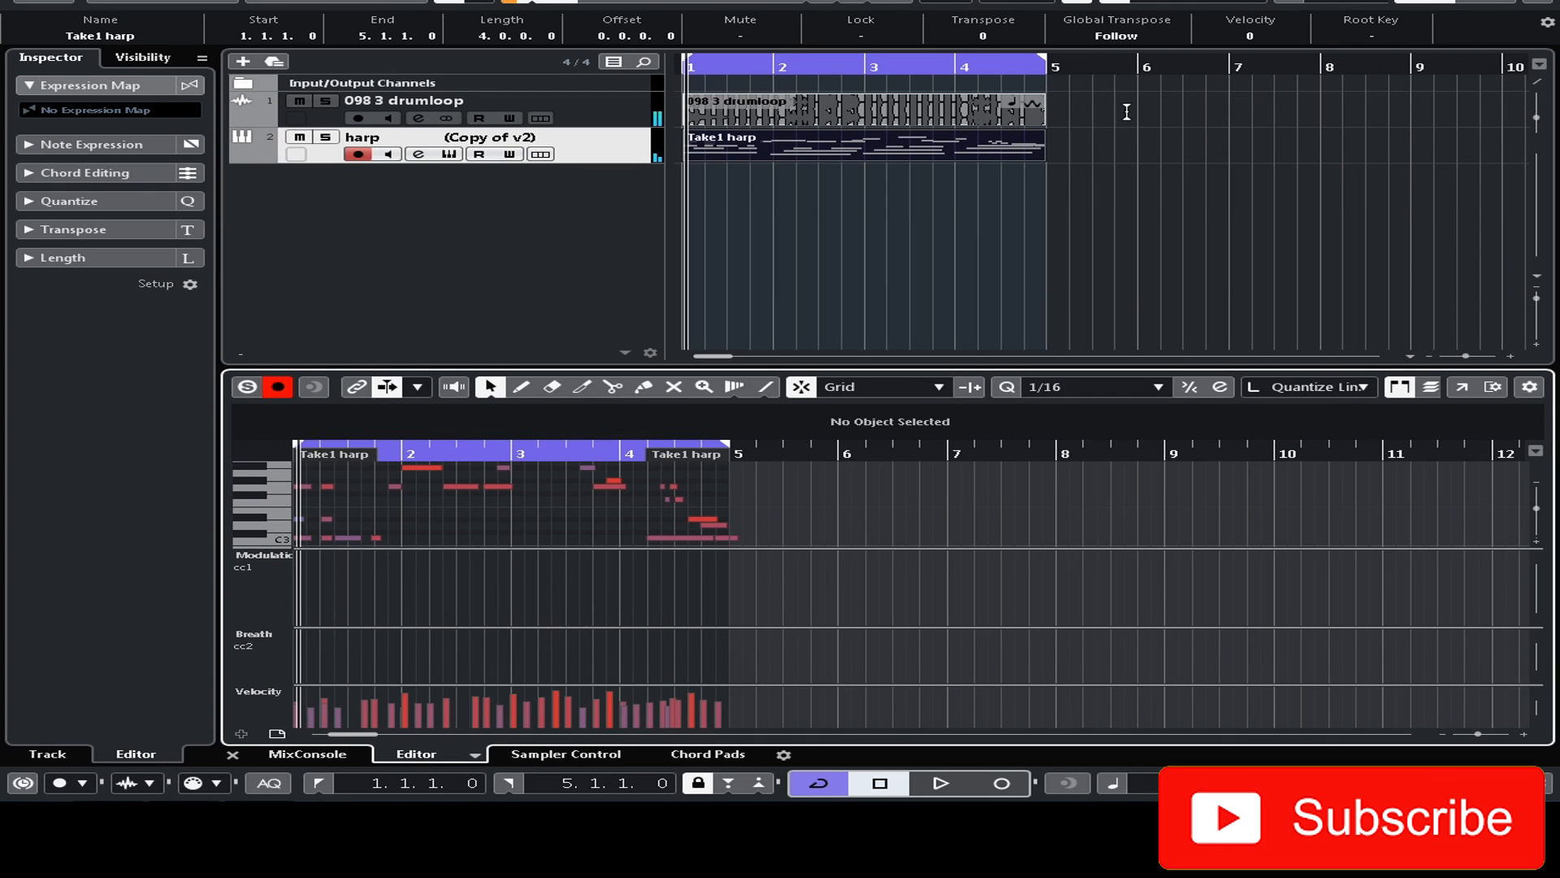
key("Return")
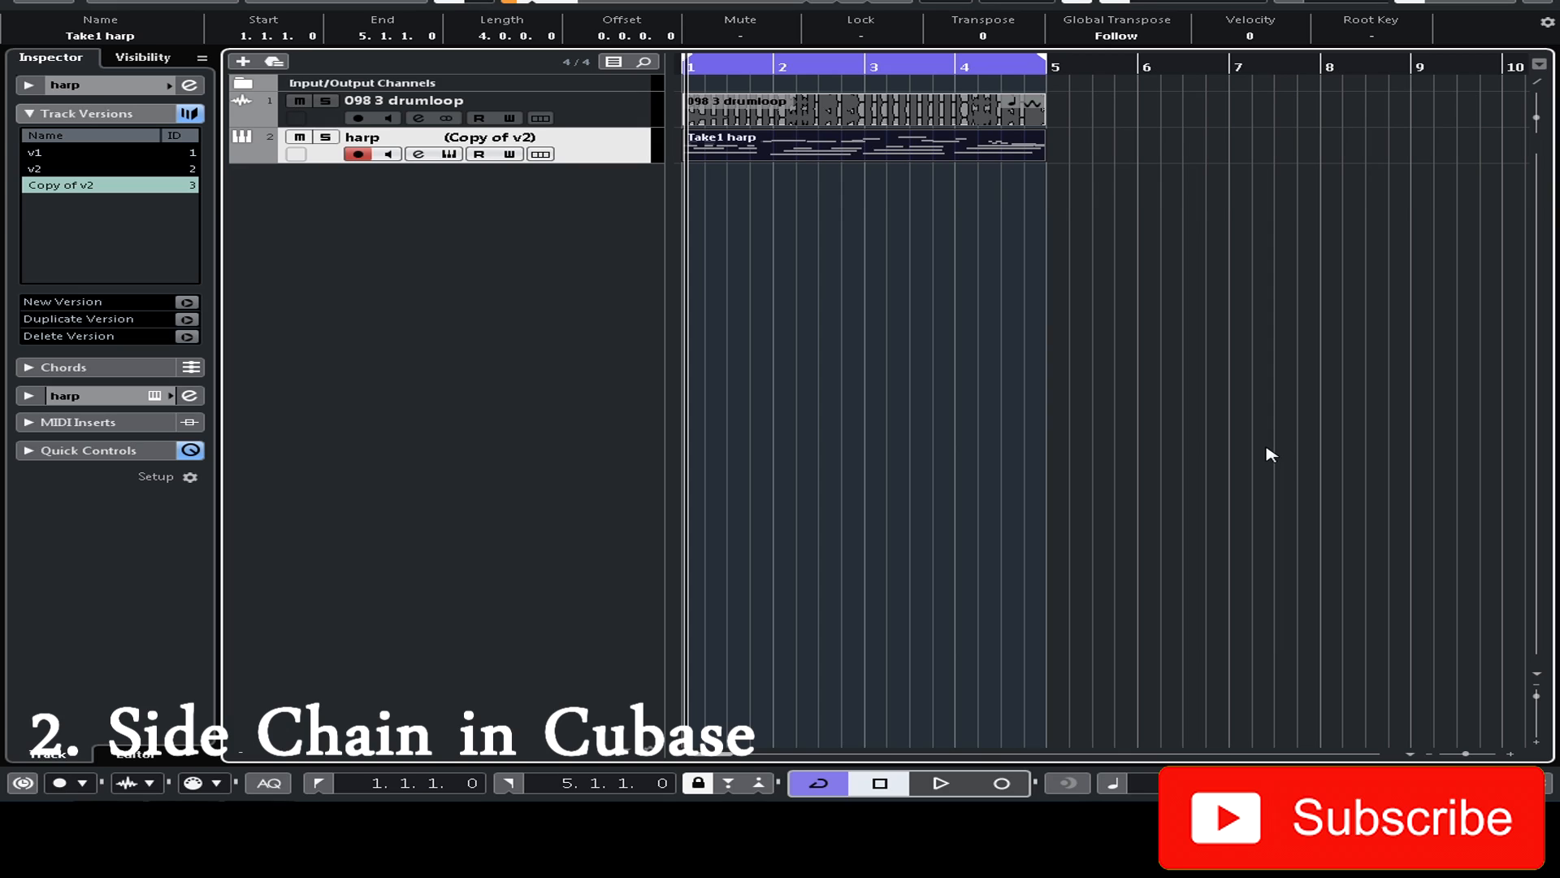
Step: Show the media library and search it for "kick" samples
left_click(1475, 1)
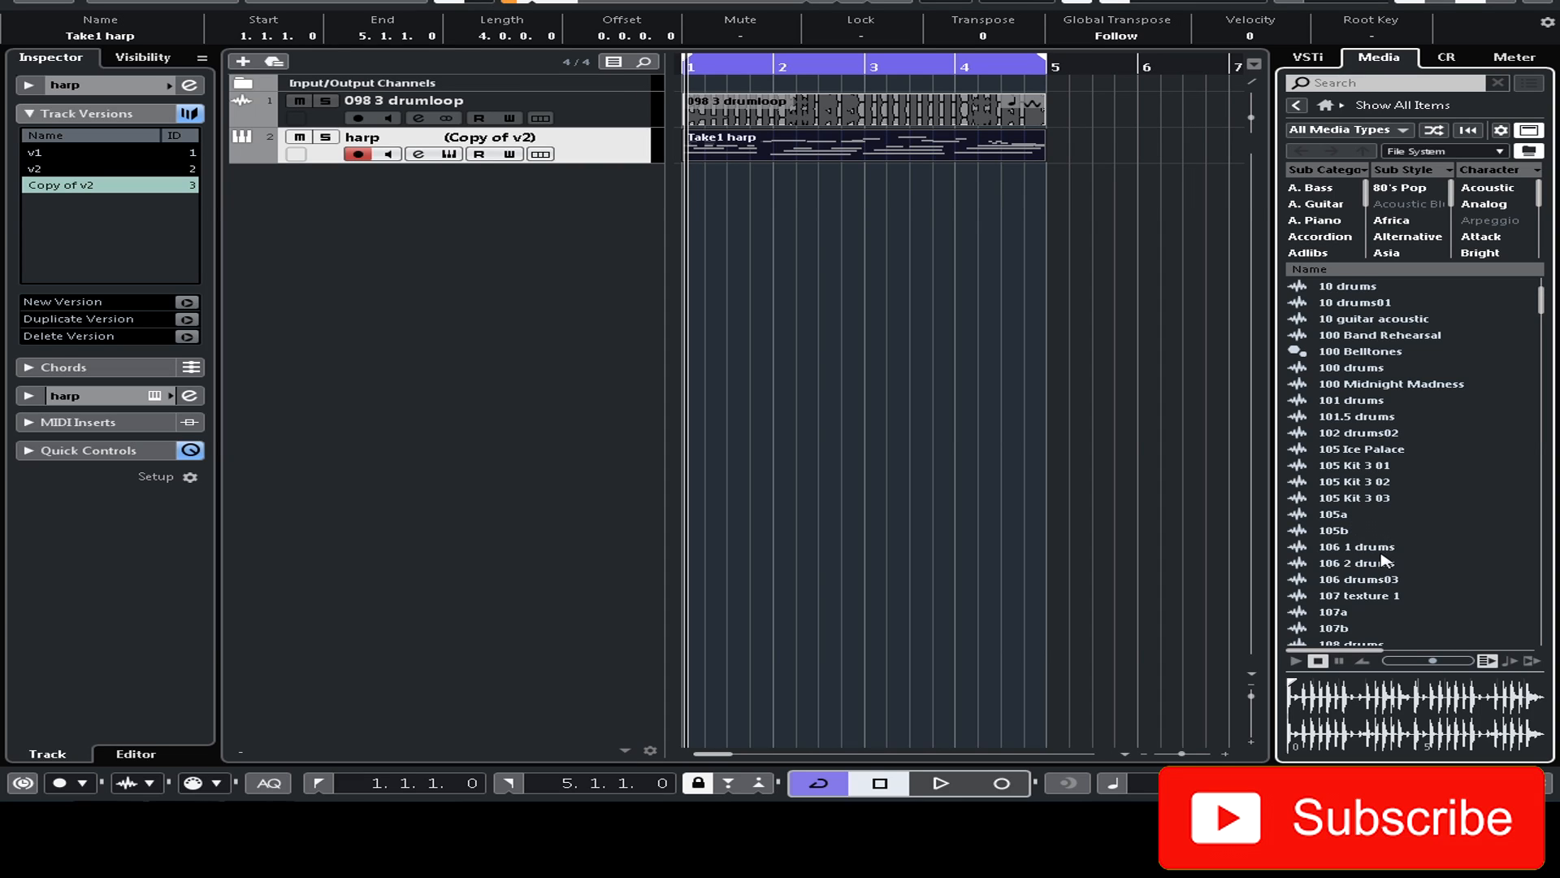
left_click(1408, 546)
scroll(1399, 528, "down", 6)
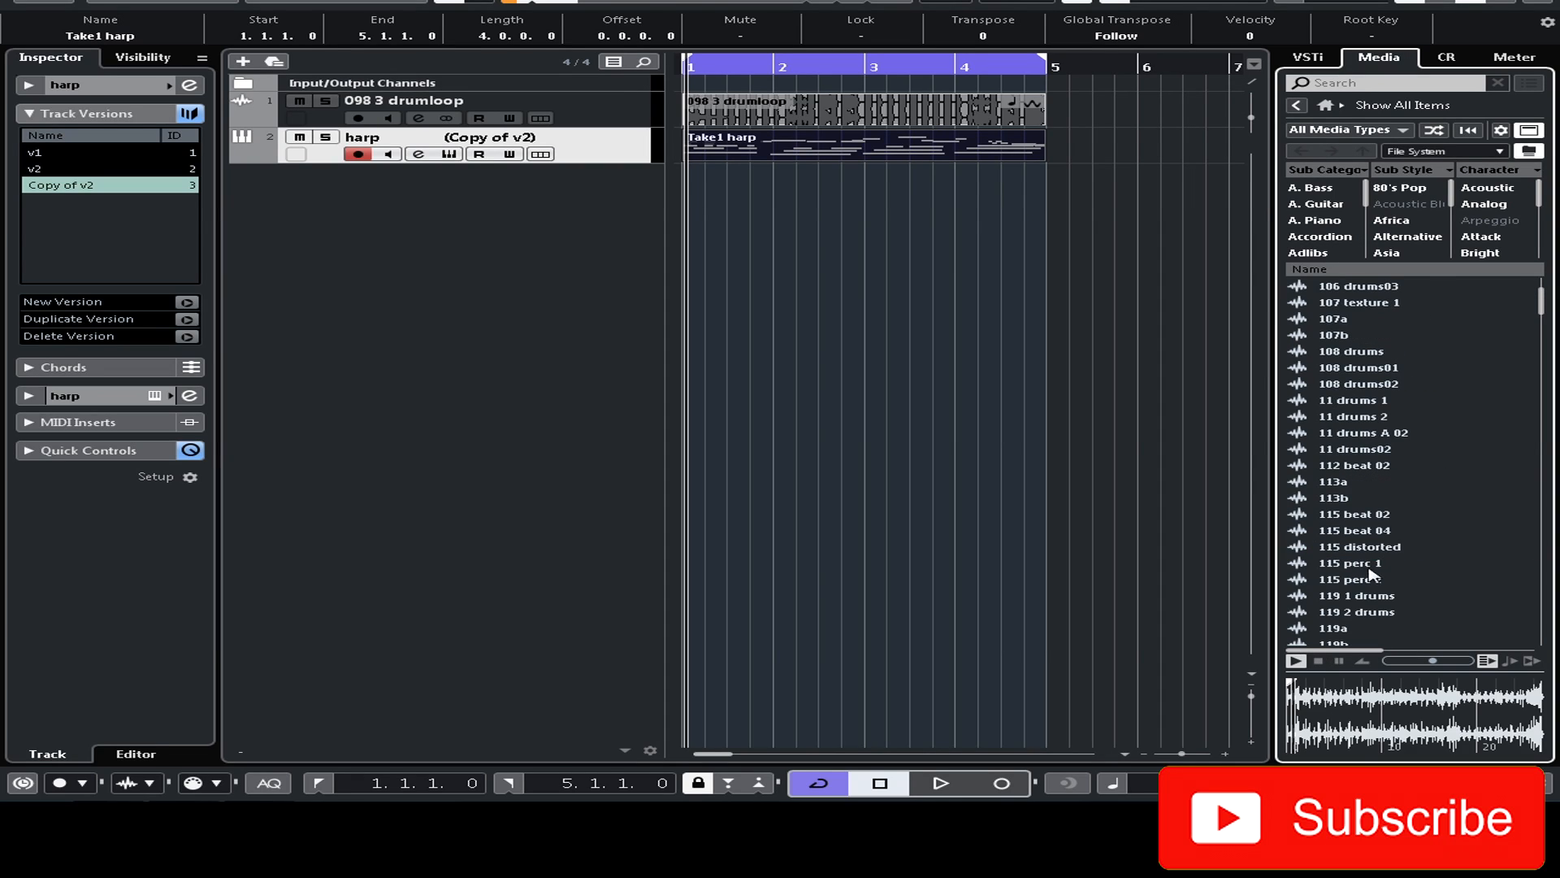
left_click(1360, 82)
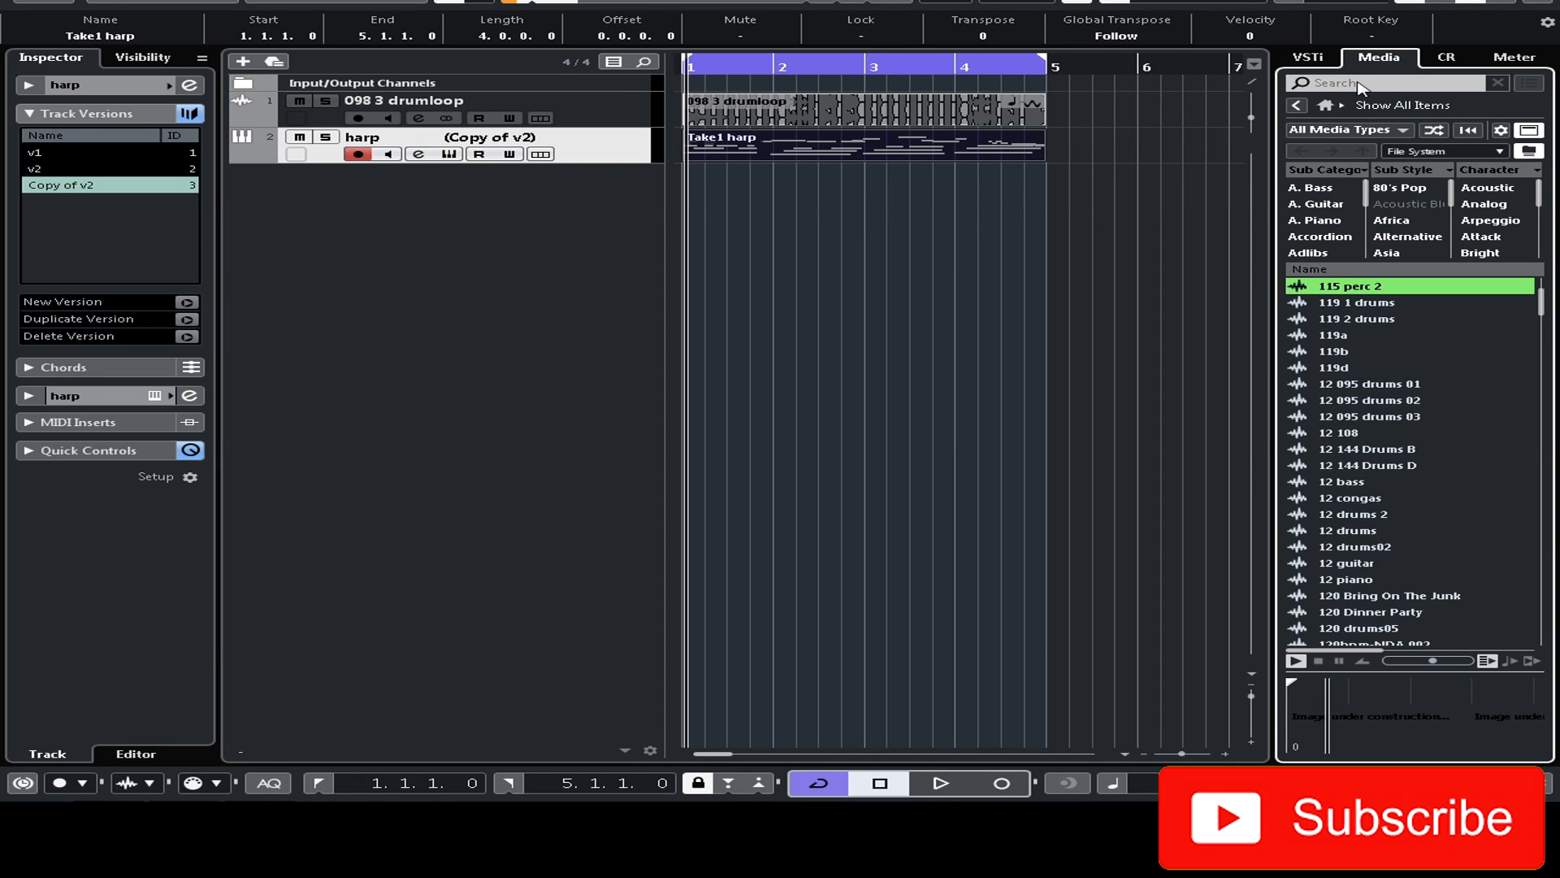
type("kixk")
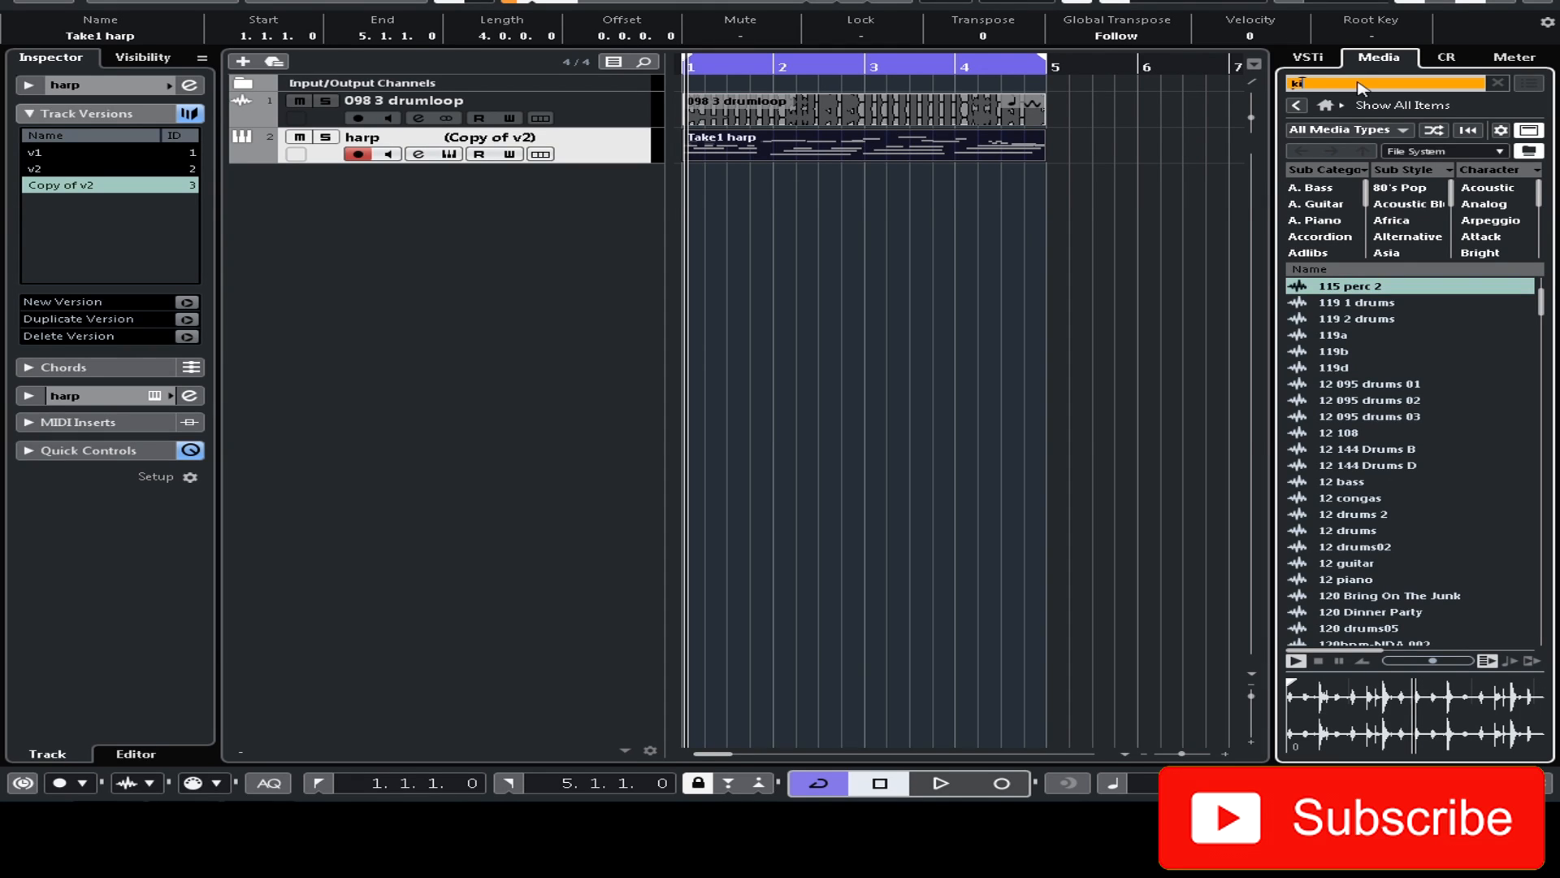
key("BackSpace")
key("BackSpace")
type("ck")
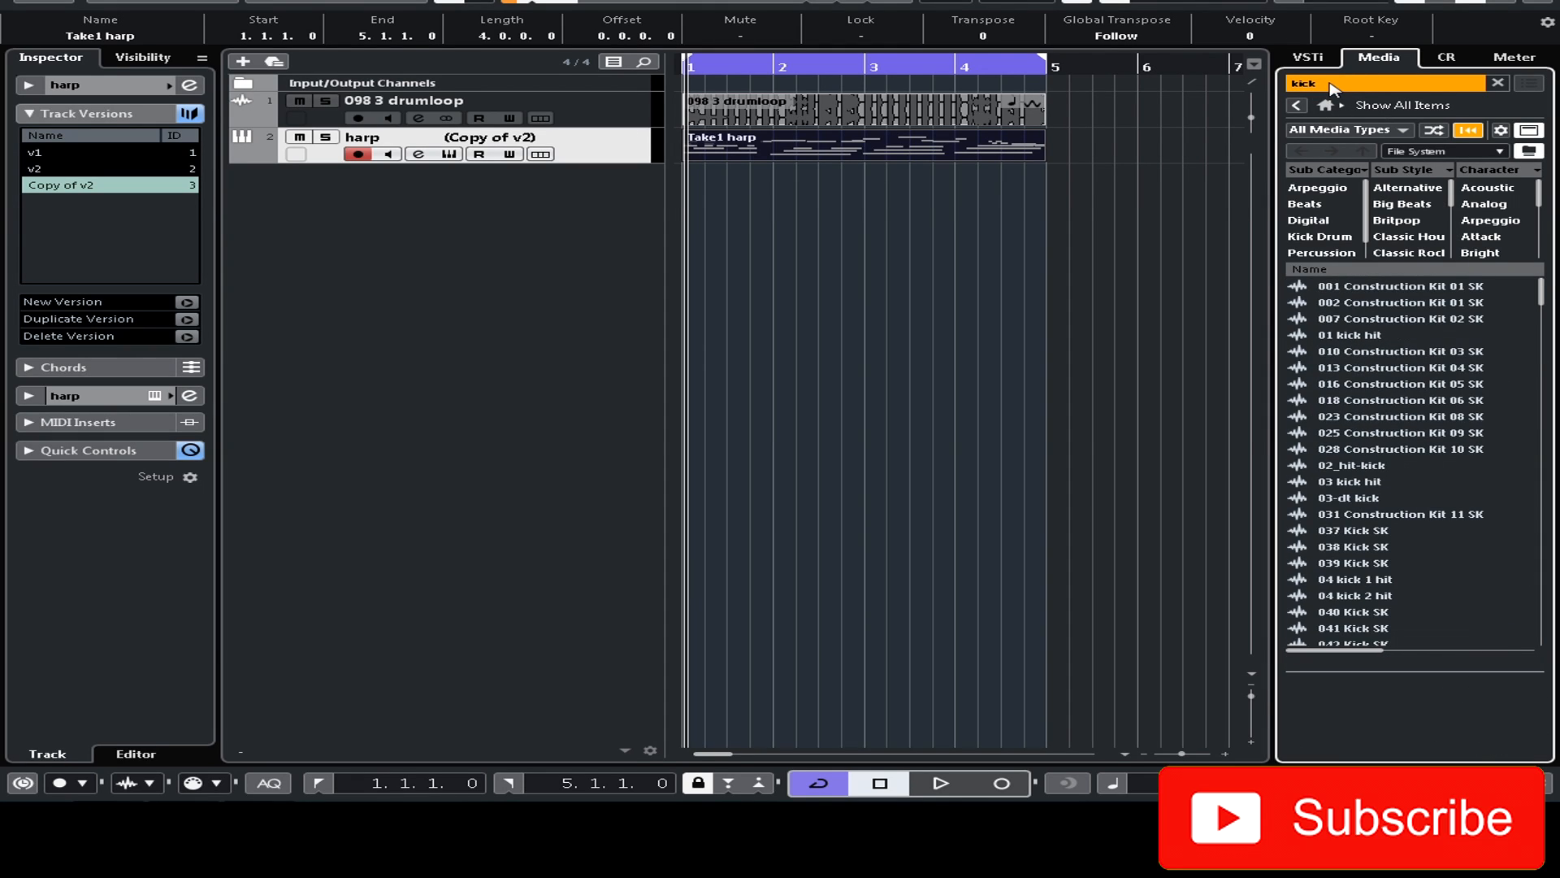
Step: Place the "03 kick hit" sample at bar 1 on a new audio track and start repeating it along the track
left_click(1409, 486)
left_click_drag(1408, 499, 711, 175)
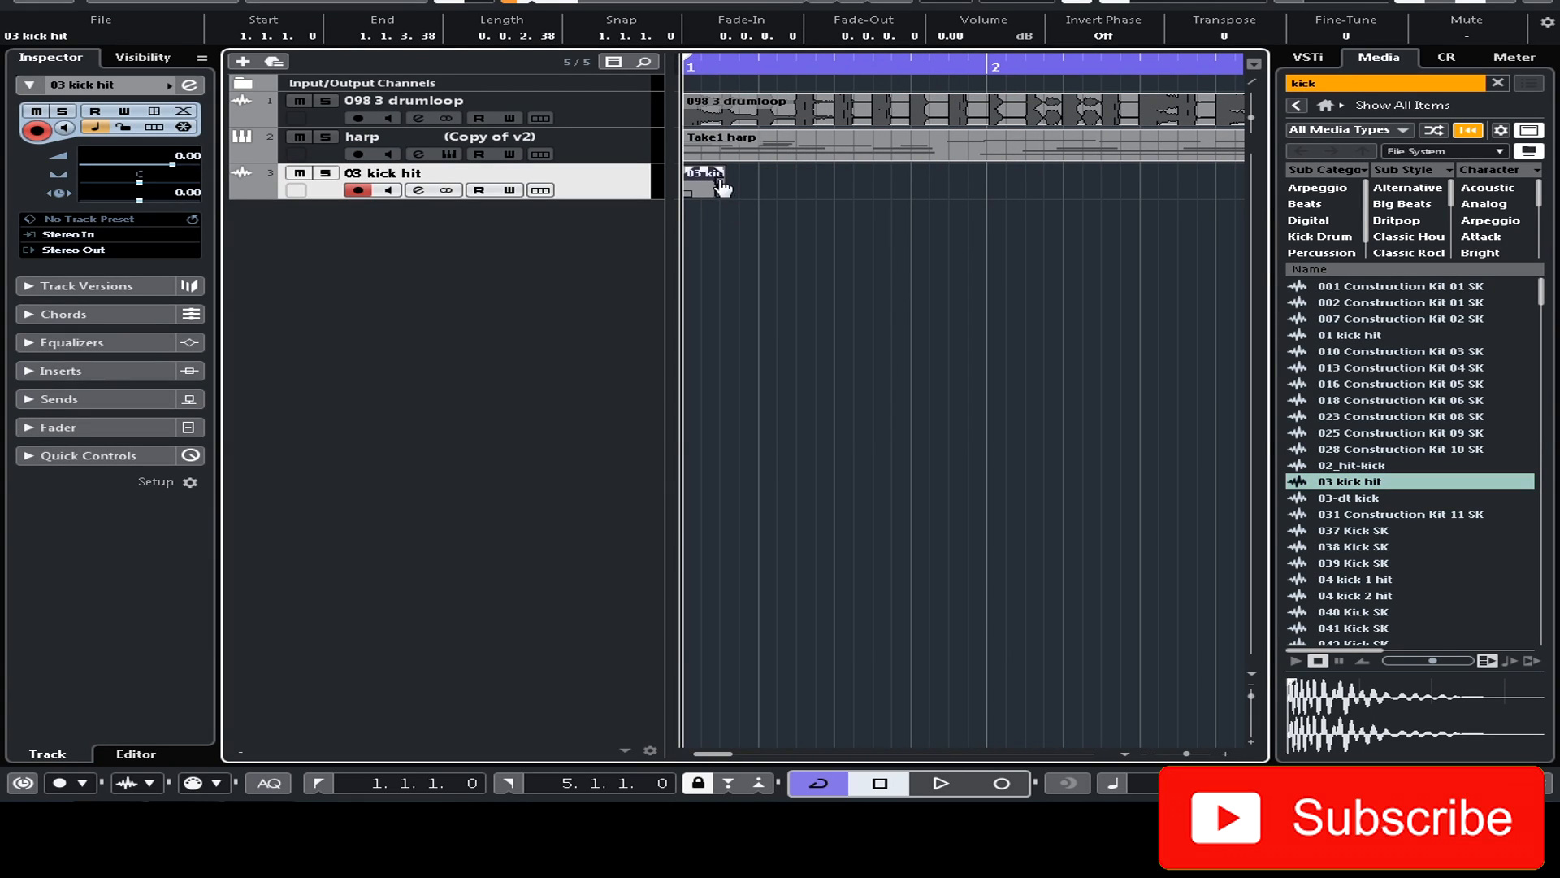
left_click_drag(708, 195, 1319, 190)
left_click(1474, 2)
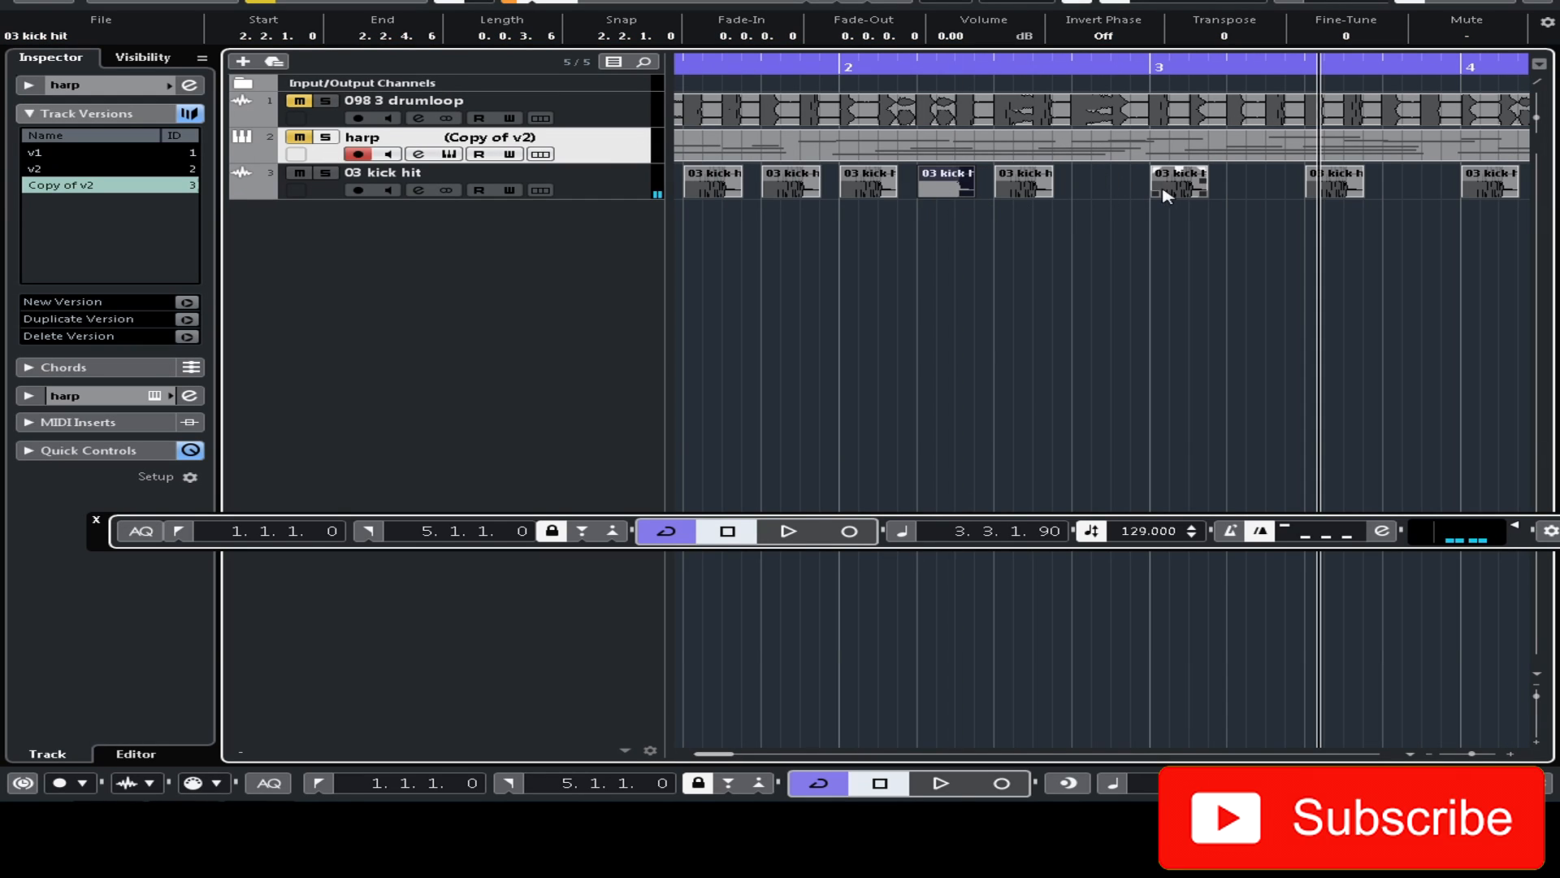
Step: Reposition and repeat the kick hits so one falls on every beat from bar 1 to bar 5
left_click_drag(1167, 195, 1089, 194)
left_click_drag(1326, 194, 1248, 193)
left_click_drag(1472, 753, 1460, 754)
left_click(787, 170)
left_click_drag(700, 70, 730, 187)
left_click_drag(1134, 194, 1093, 193)
left_click_drag(1200, 191, 497, 134)
left_click(992, 271)
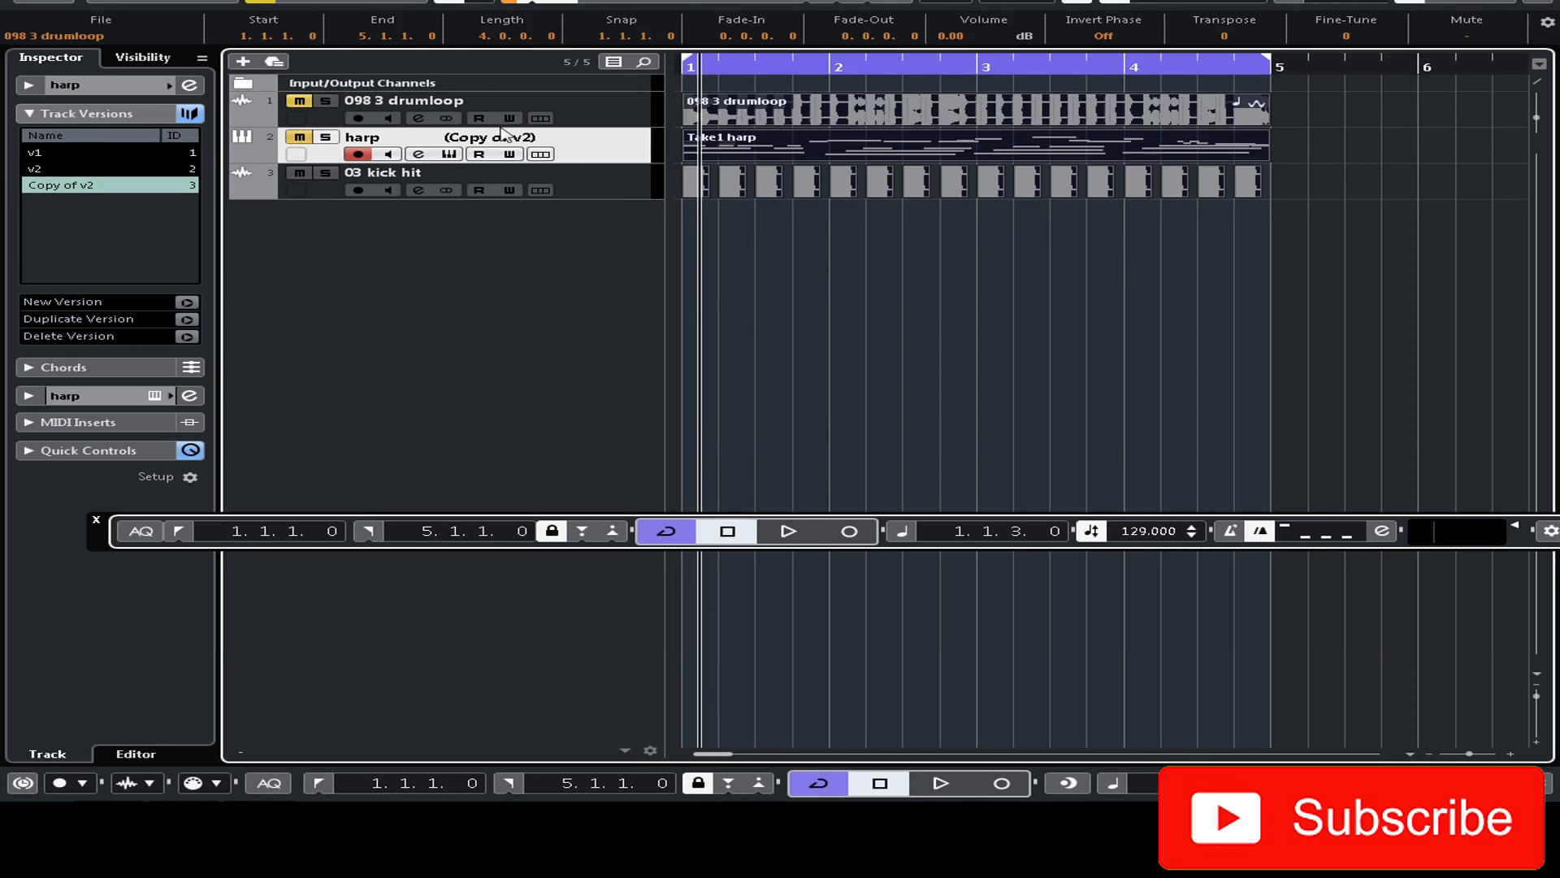
Step: Search the media library for "808" samples and hide the floating transport panel
left_click(539, 181)
left_click(1487, 4)
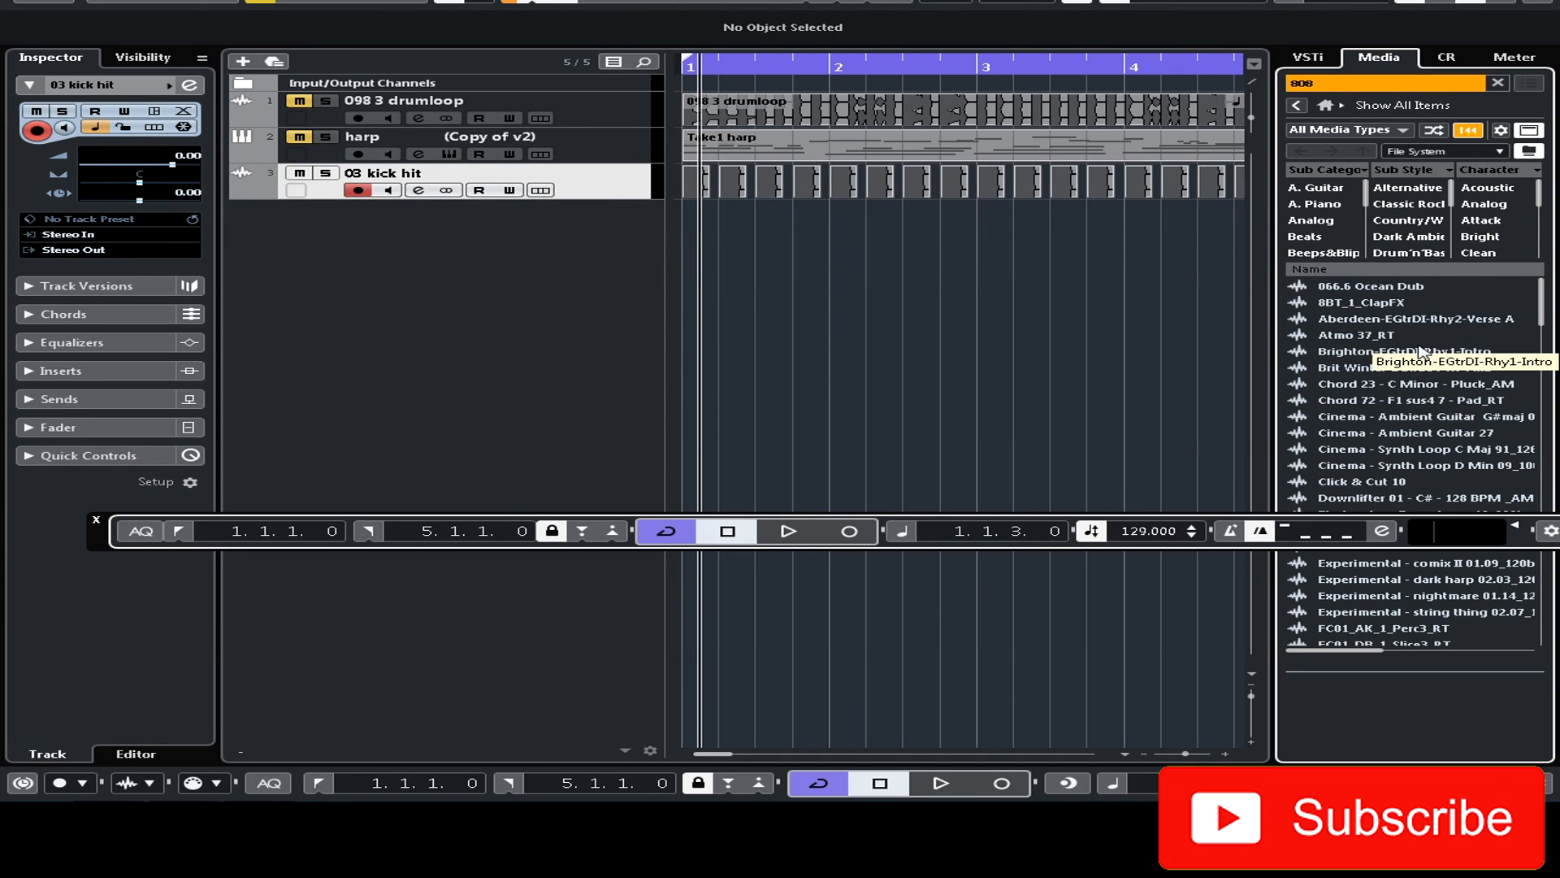
left_click(527, 582)
key("F3")
key("F3")
key("F2")
scroll(1491, 634, "down", 8)
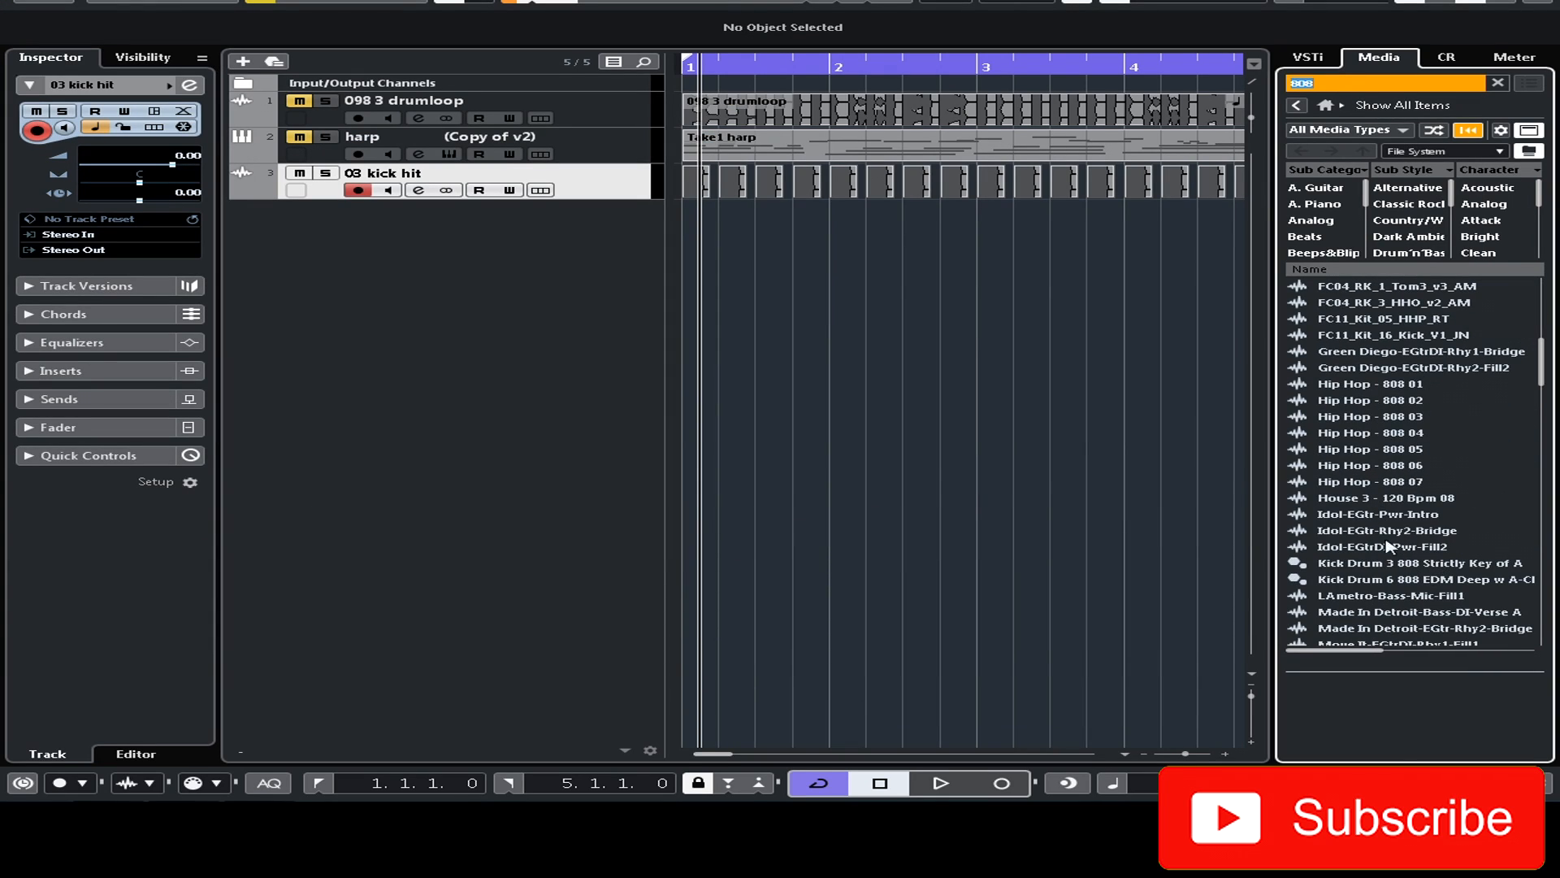
Step: Create a sampler track from the "Hip Hop - 808 07" sample
left_click(1357, 483)
right_click(1358, 486)
left_click(1384, 514)
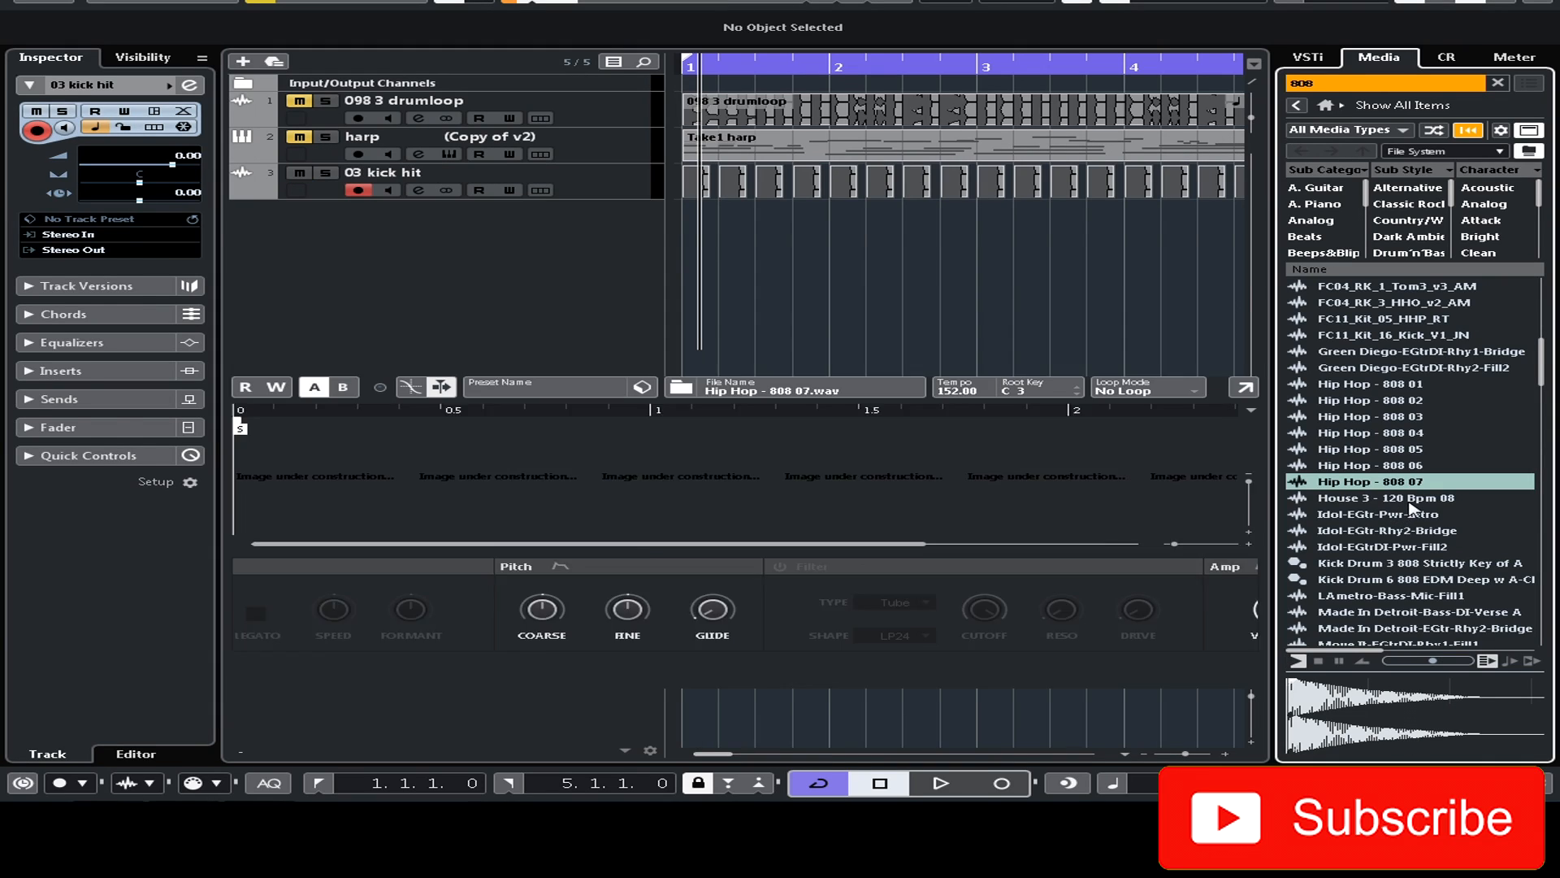
Step: Record an 808 pattern on the "Hip Hop - 808 07" sampler track across bars 1 to 5 and hide the sampler controls
key("KP_Multiply")
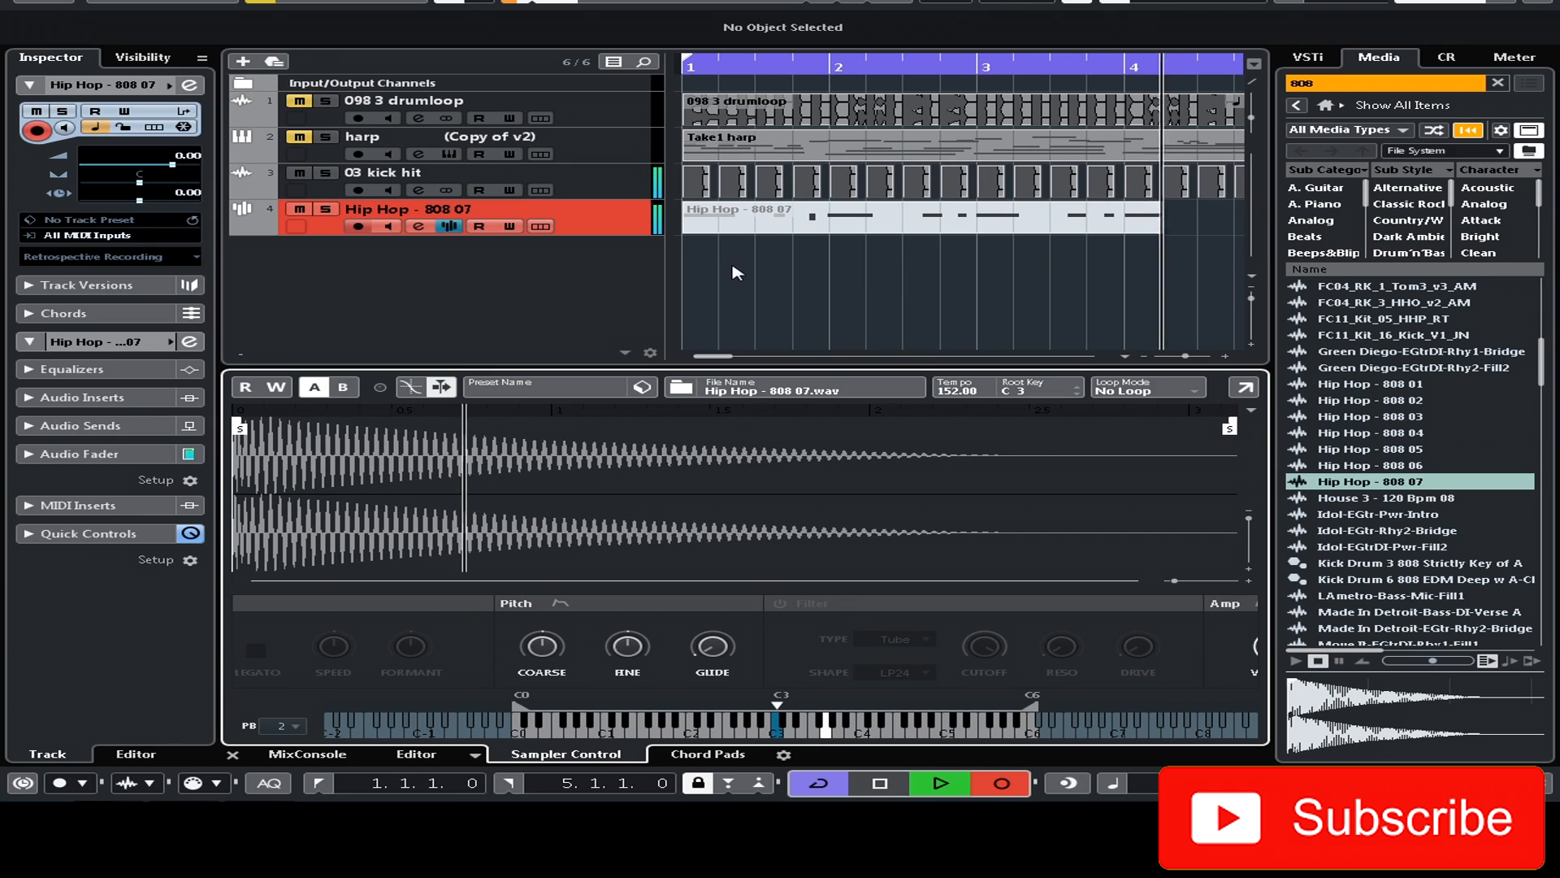
key("space")
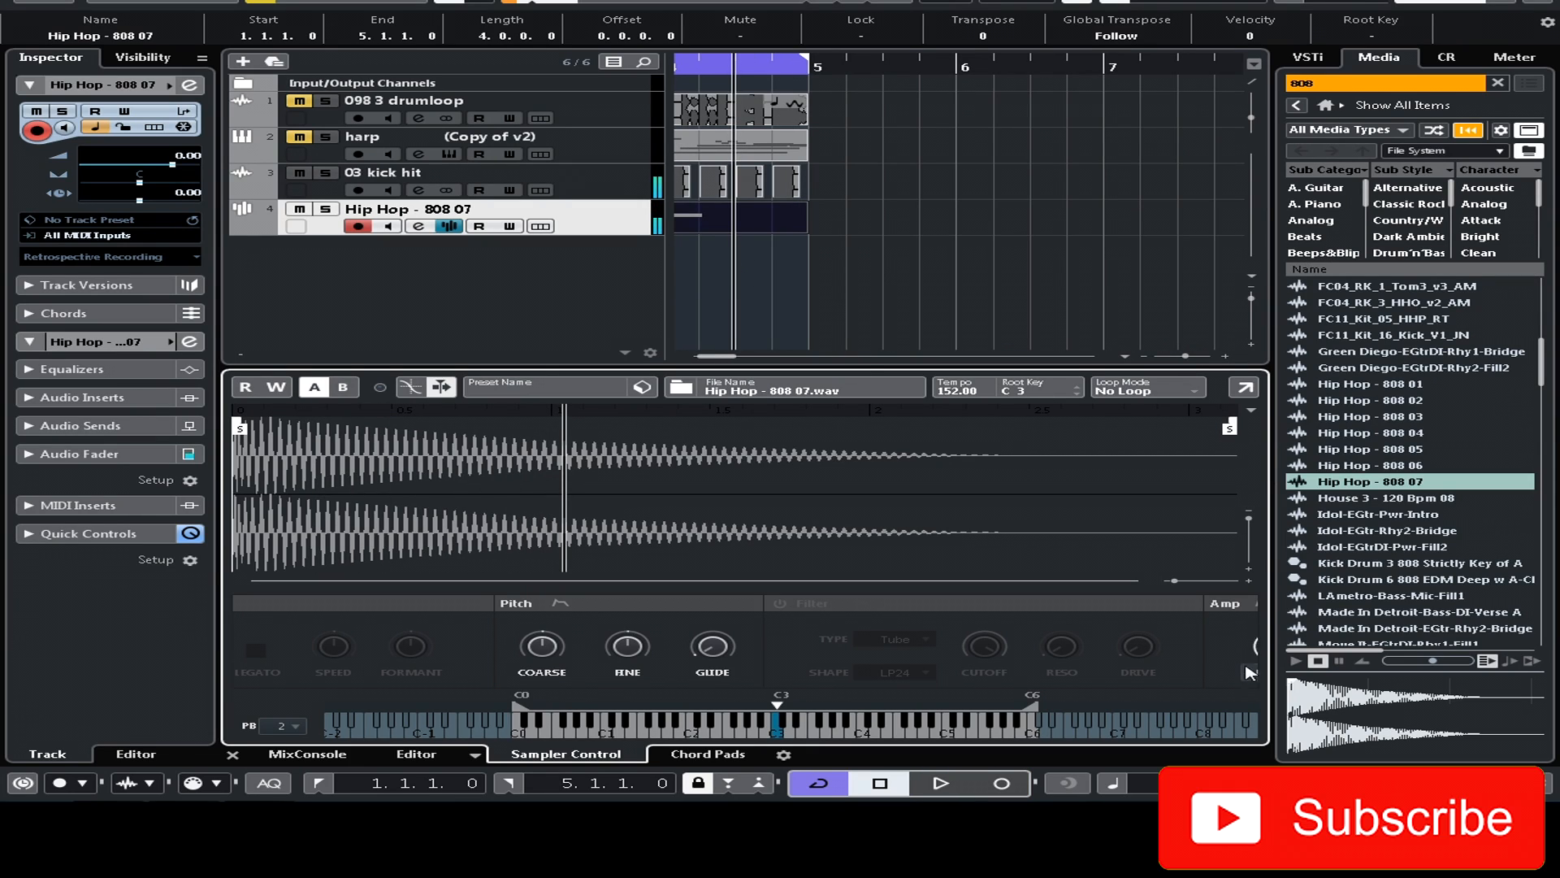
left_click(1439, 2)
left_click_drag(700, 749, 691, 749)
Step: Open the recorded 808 part in the Key Editor and raise the short note at 1.4.3 to G3
left_click(772, 242)
double_click(773, 231)
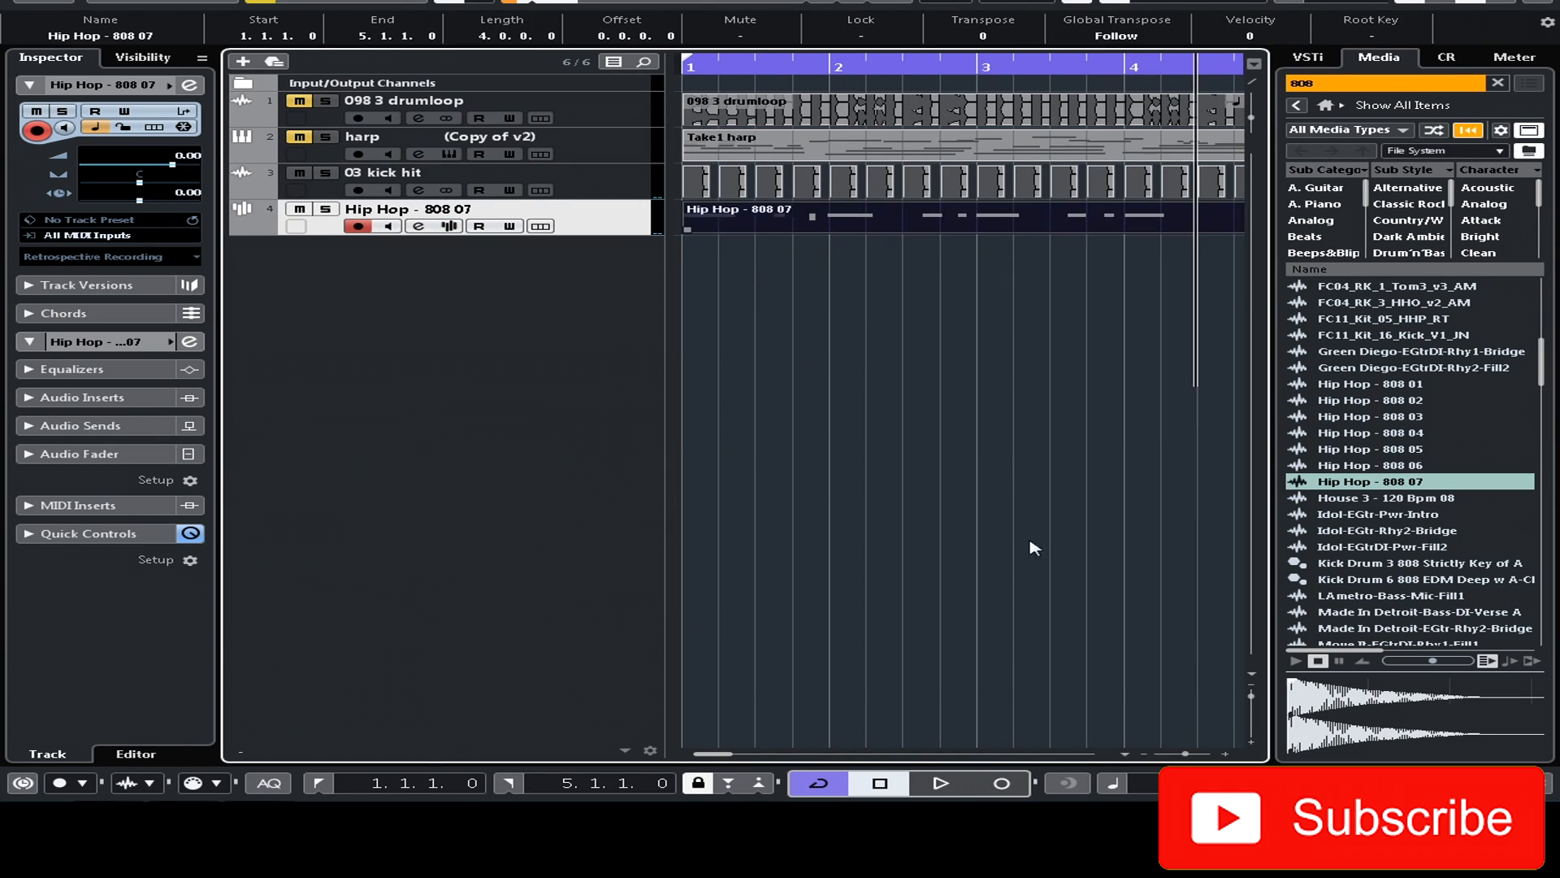
left_click(1470, 3)
left_click(1462, 386)
left_click(347, 347)
key("Up")
key("Up")
key("period")
Step: Audition the 808 pattern and return to the project arrangement
key("space")
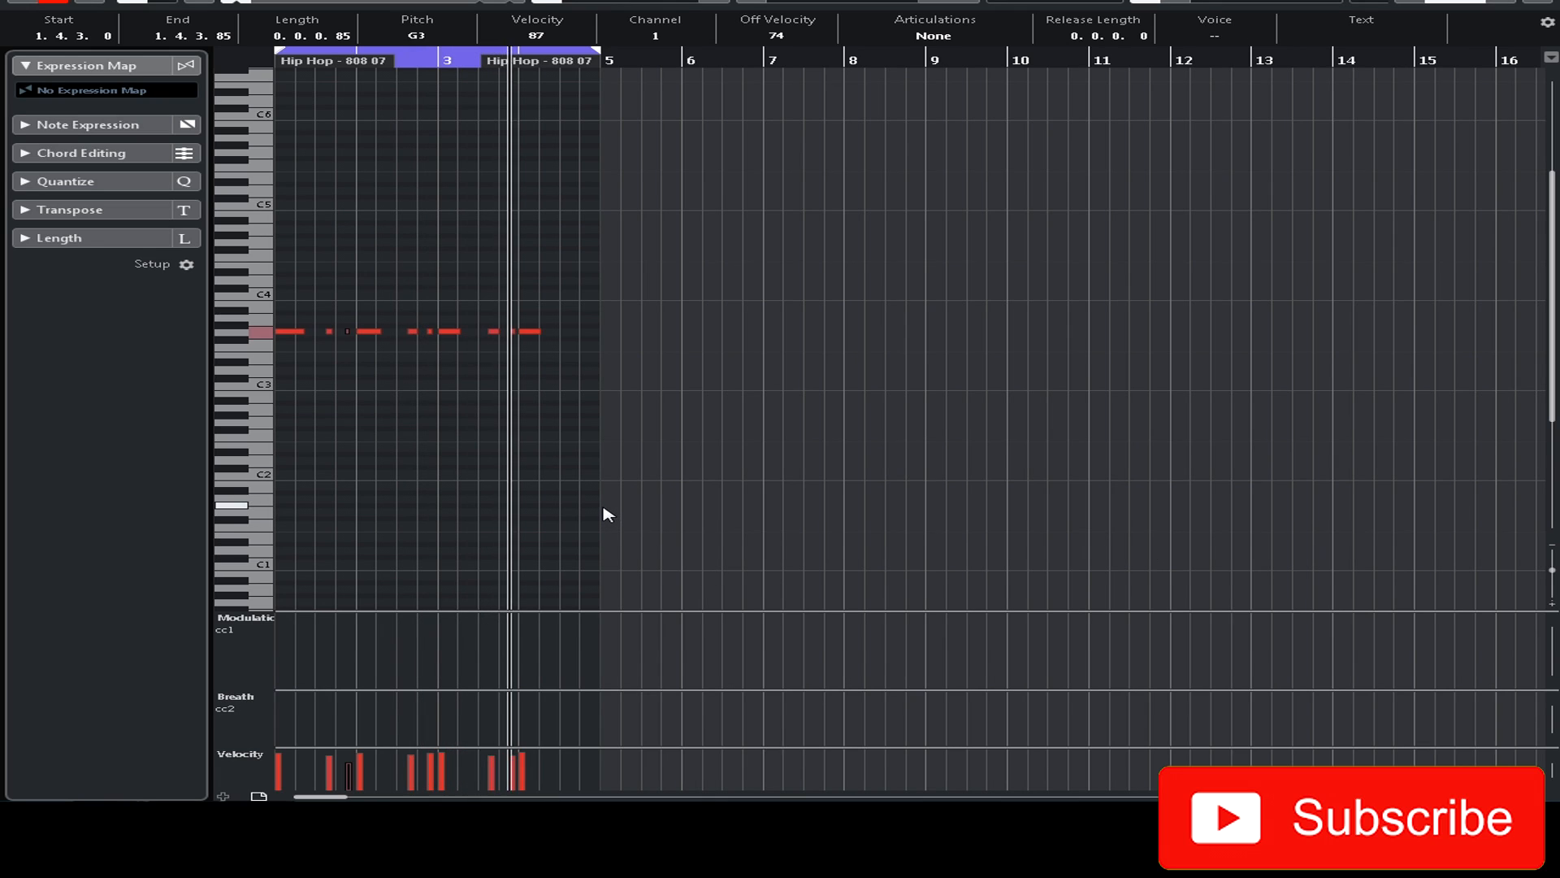
key("space")
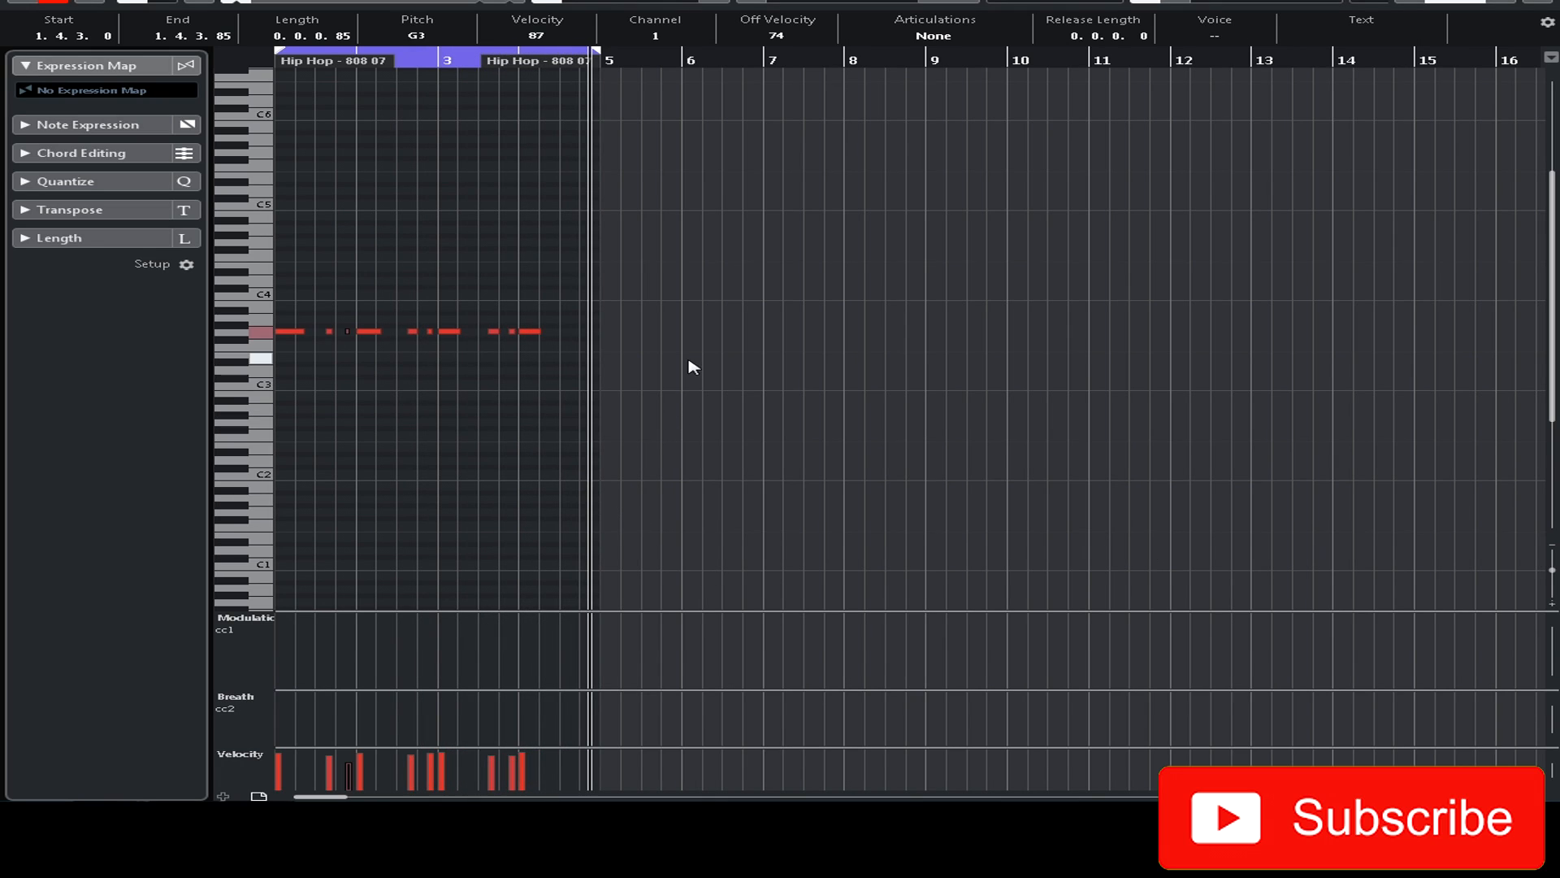
key("Return")
key("Return")
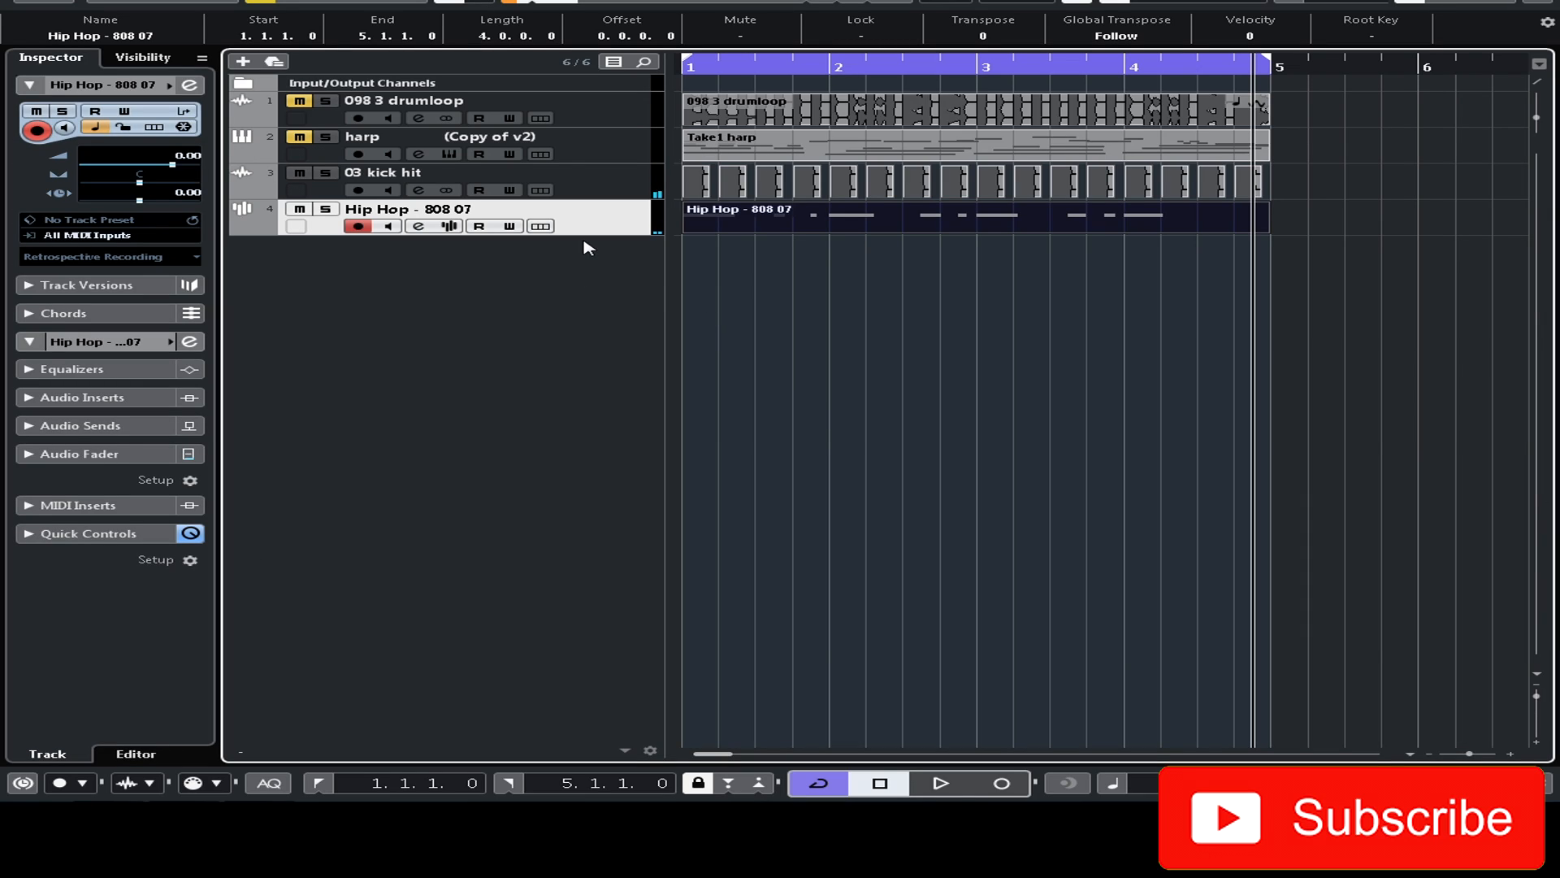
Step: Insert the Compressor effect in the first audio insert slot of the "Hip Hop - 808 07" track
left_click(592, 188)
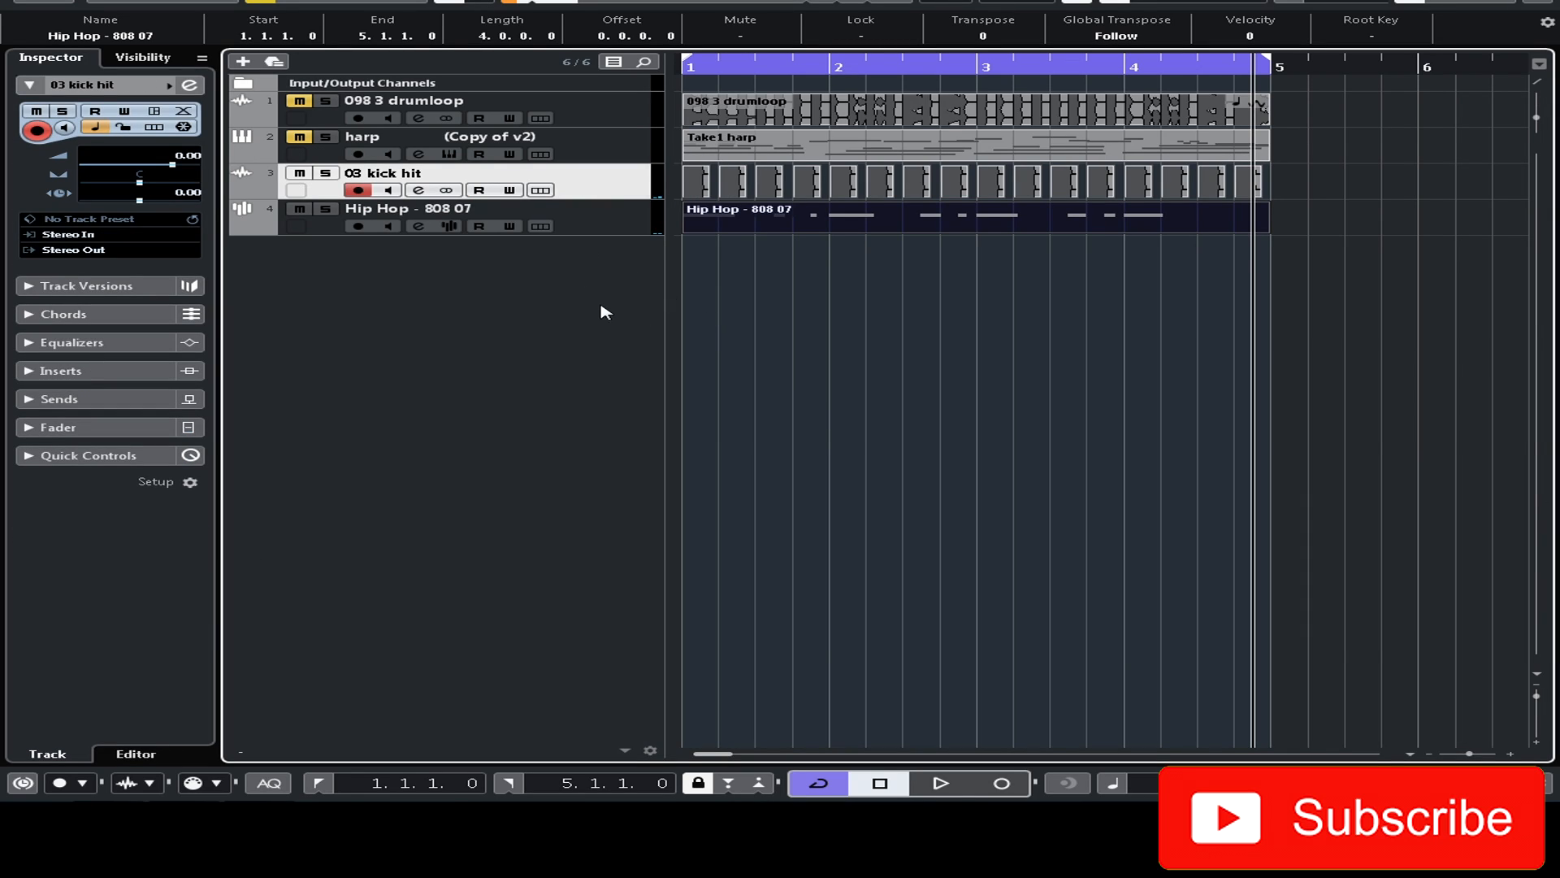
left_click(570, 228)
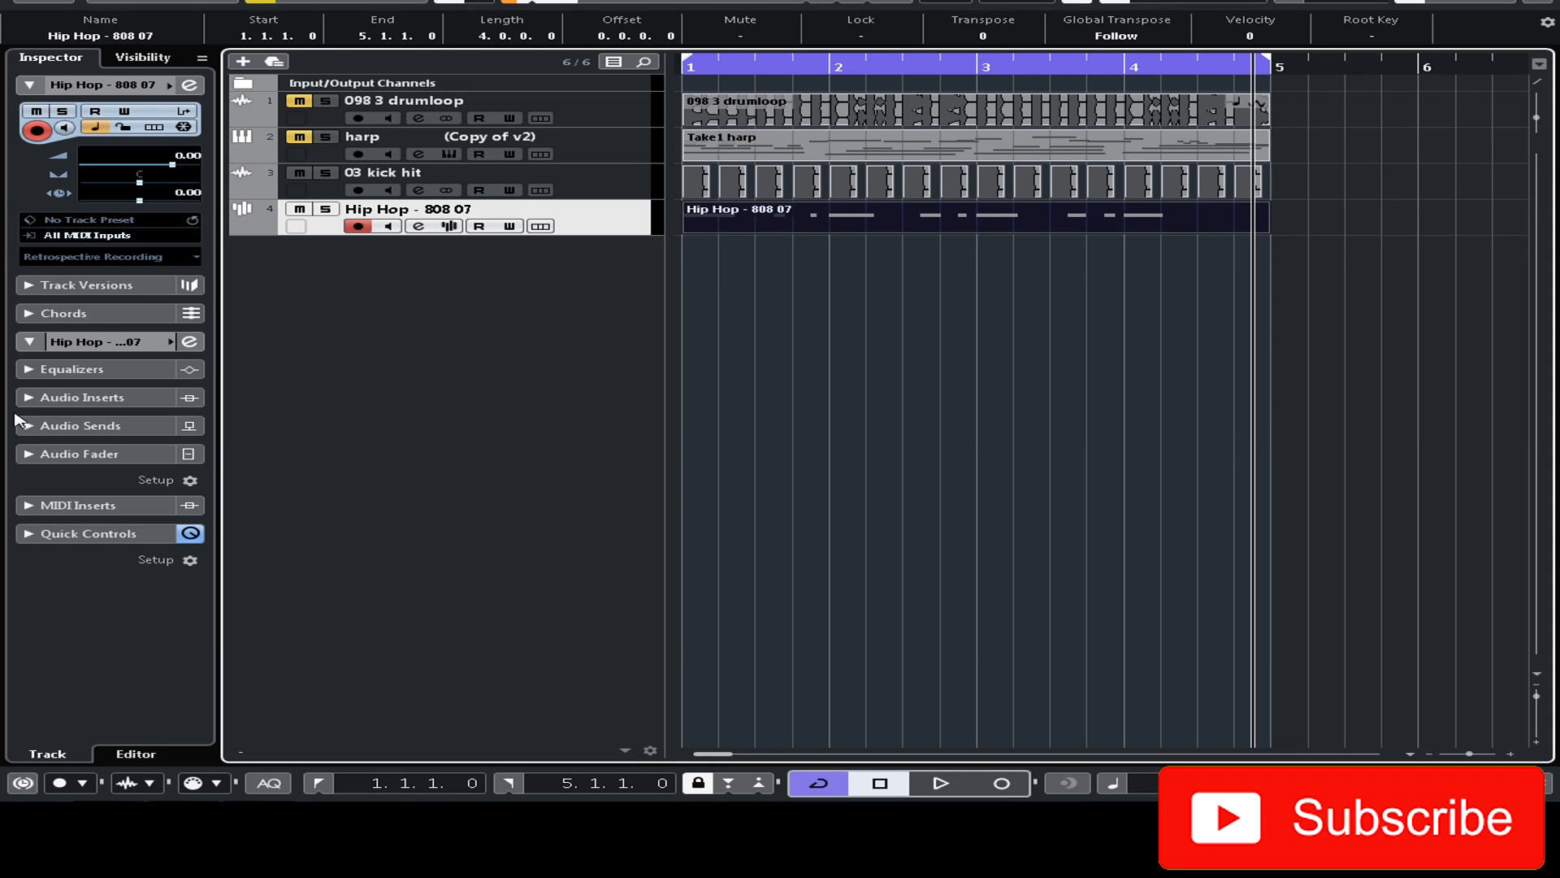
left_click(81, 397)
left_click(122, 348)
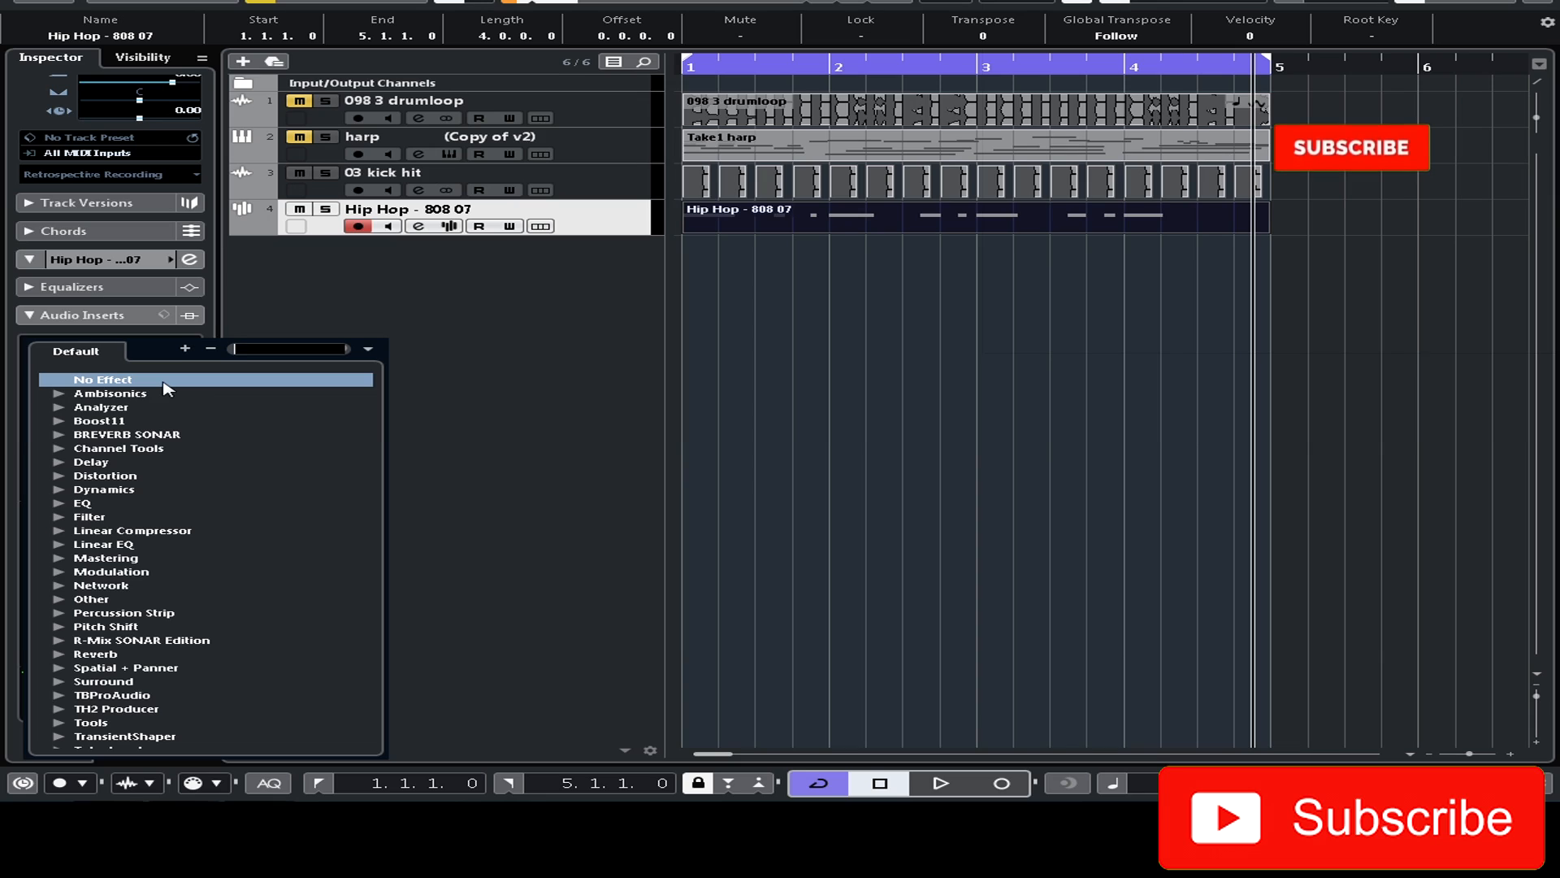
type("co")
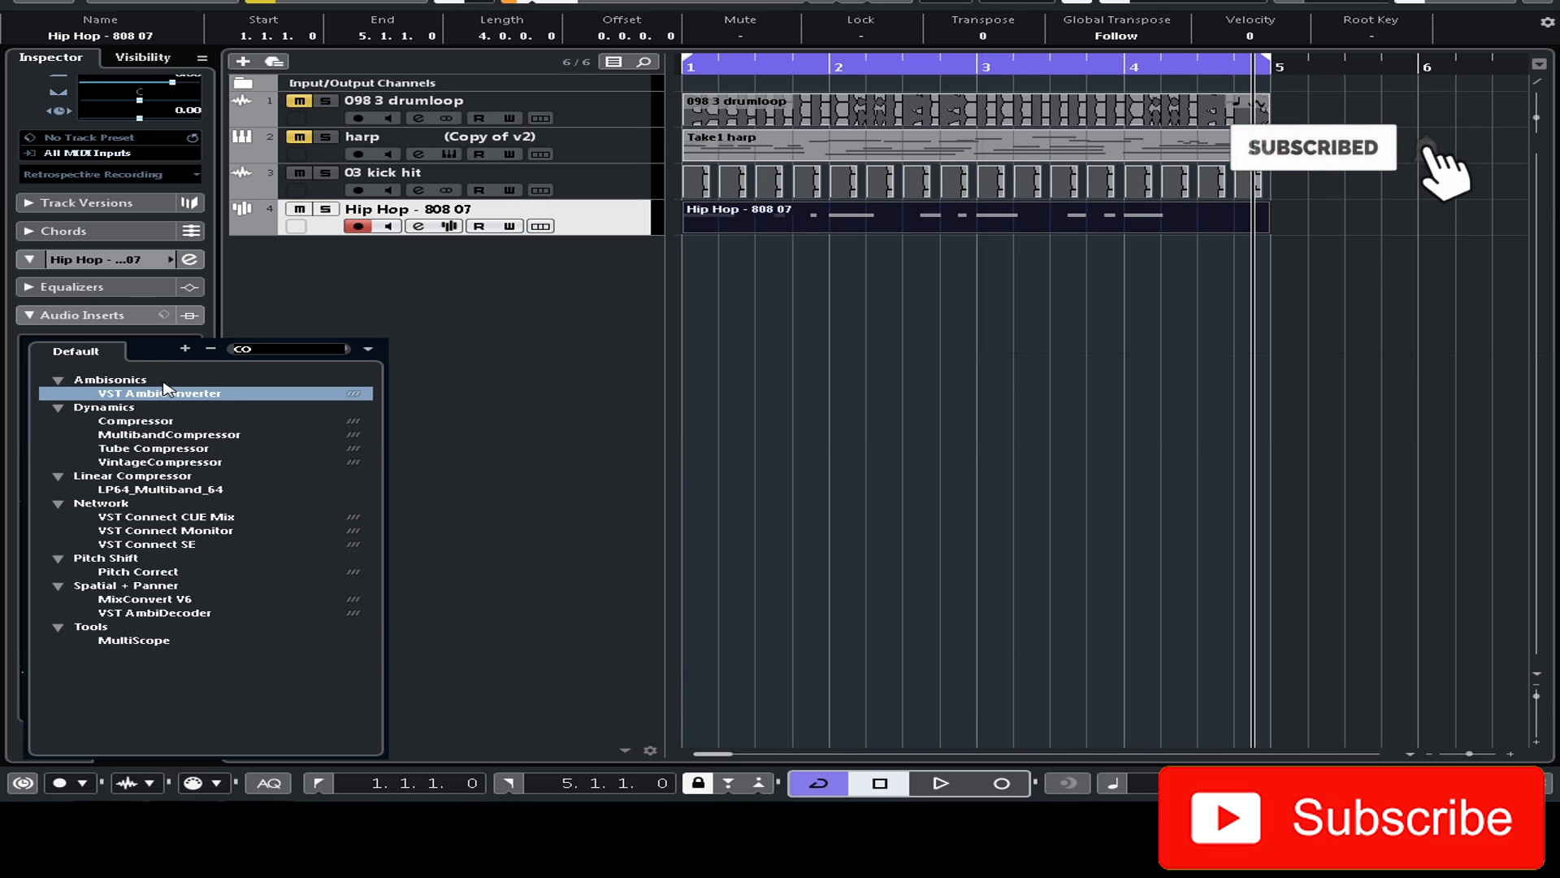
left_click(136, 420)
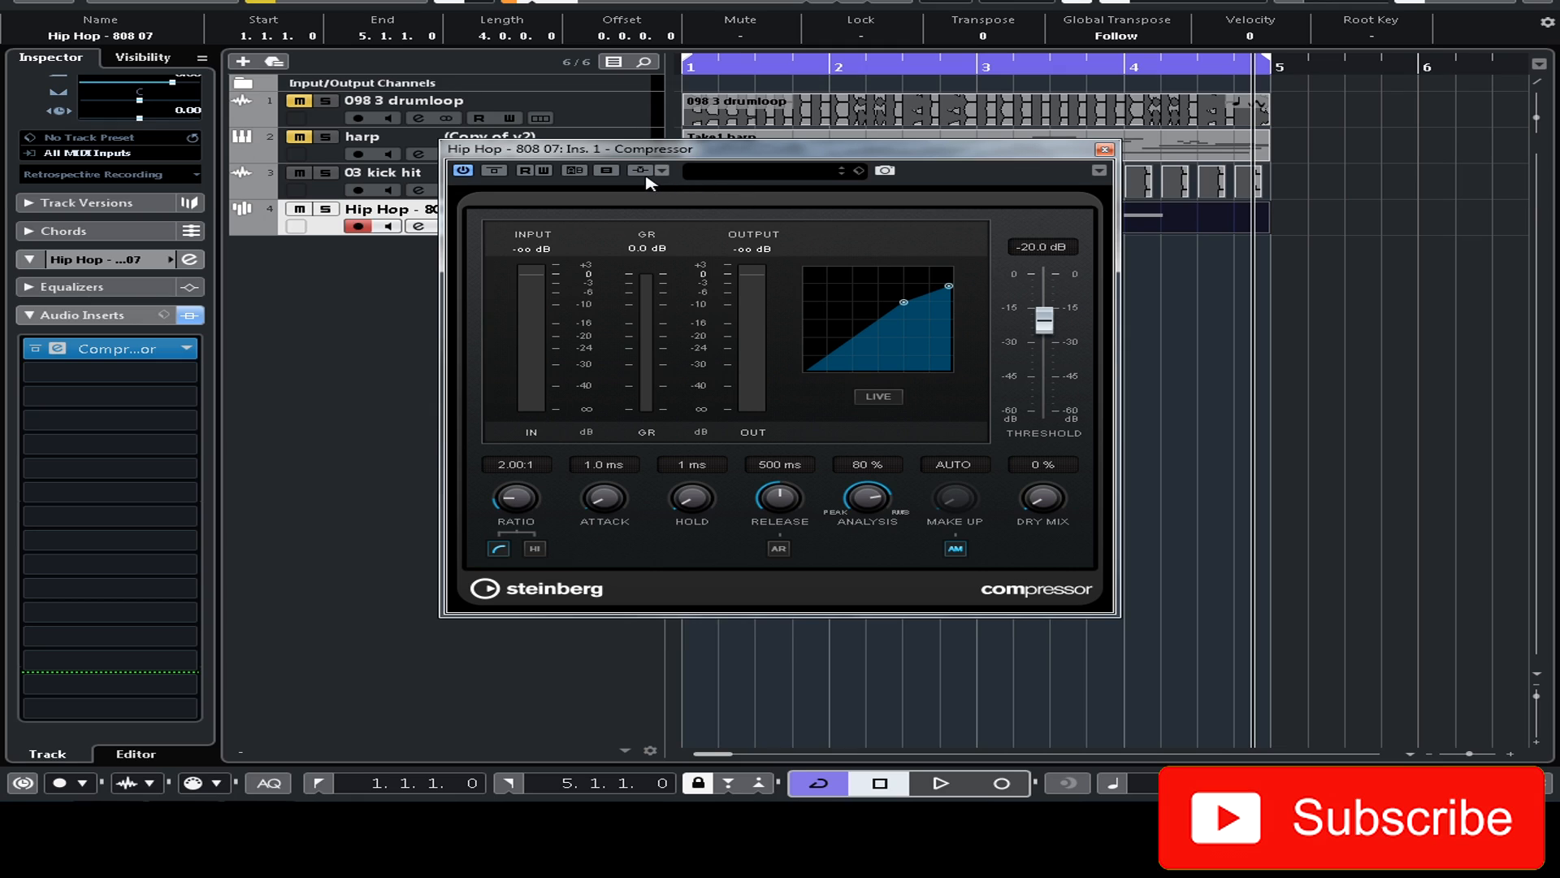
Step: Activate the side-chain on the 808 track's Compressor and open the source list for a new side-chain input
left_click(641, 171)
left_click(663, 171)
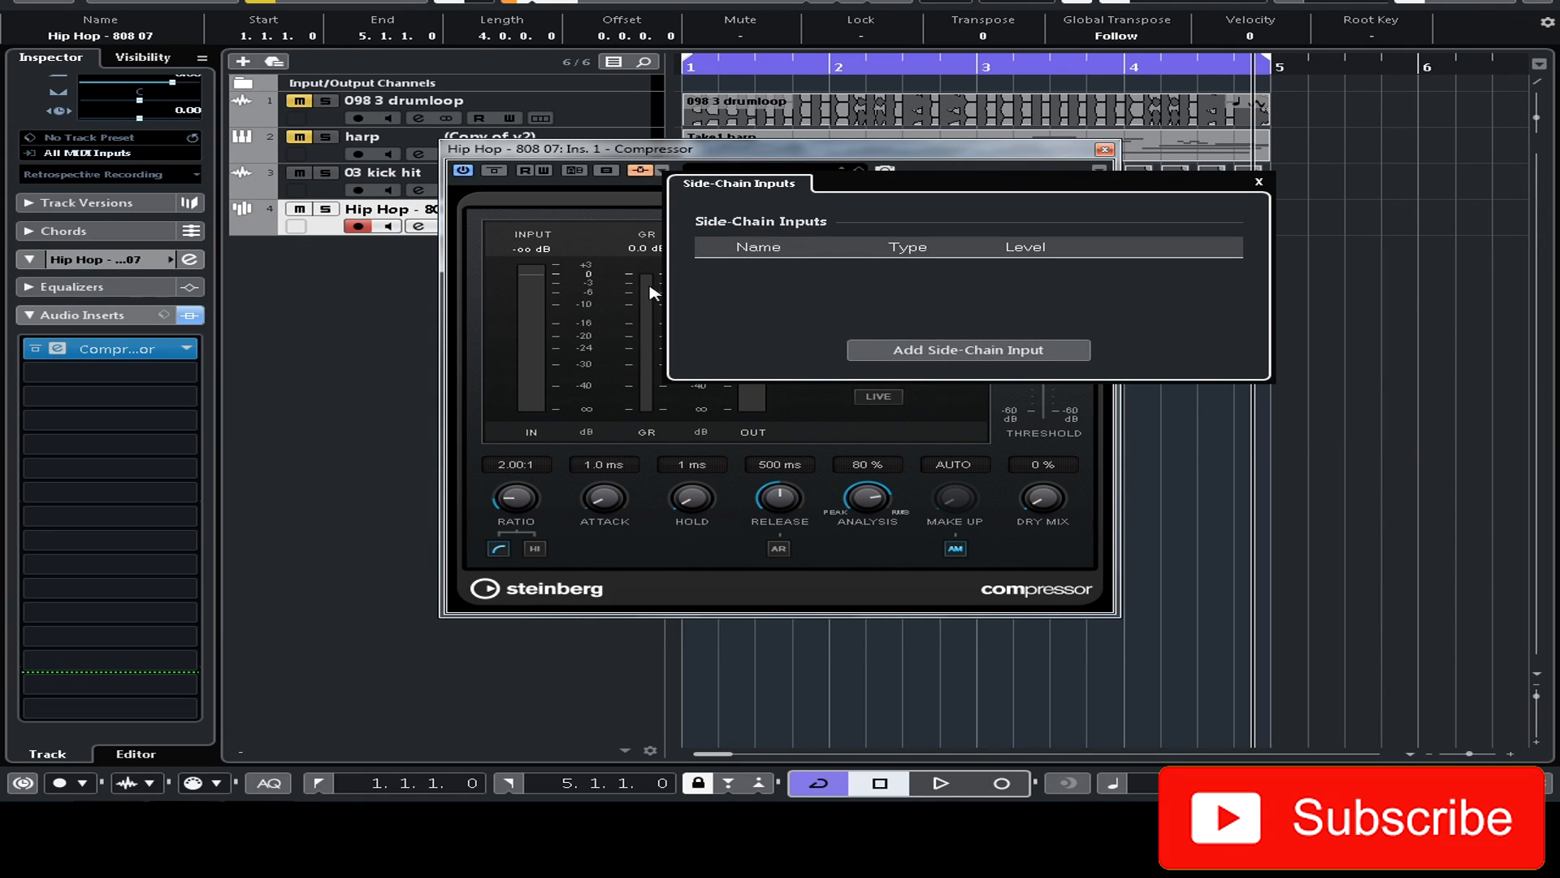
left_click(967, 351)
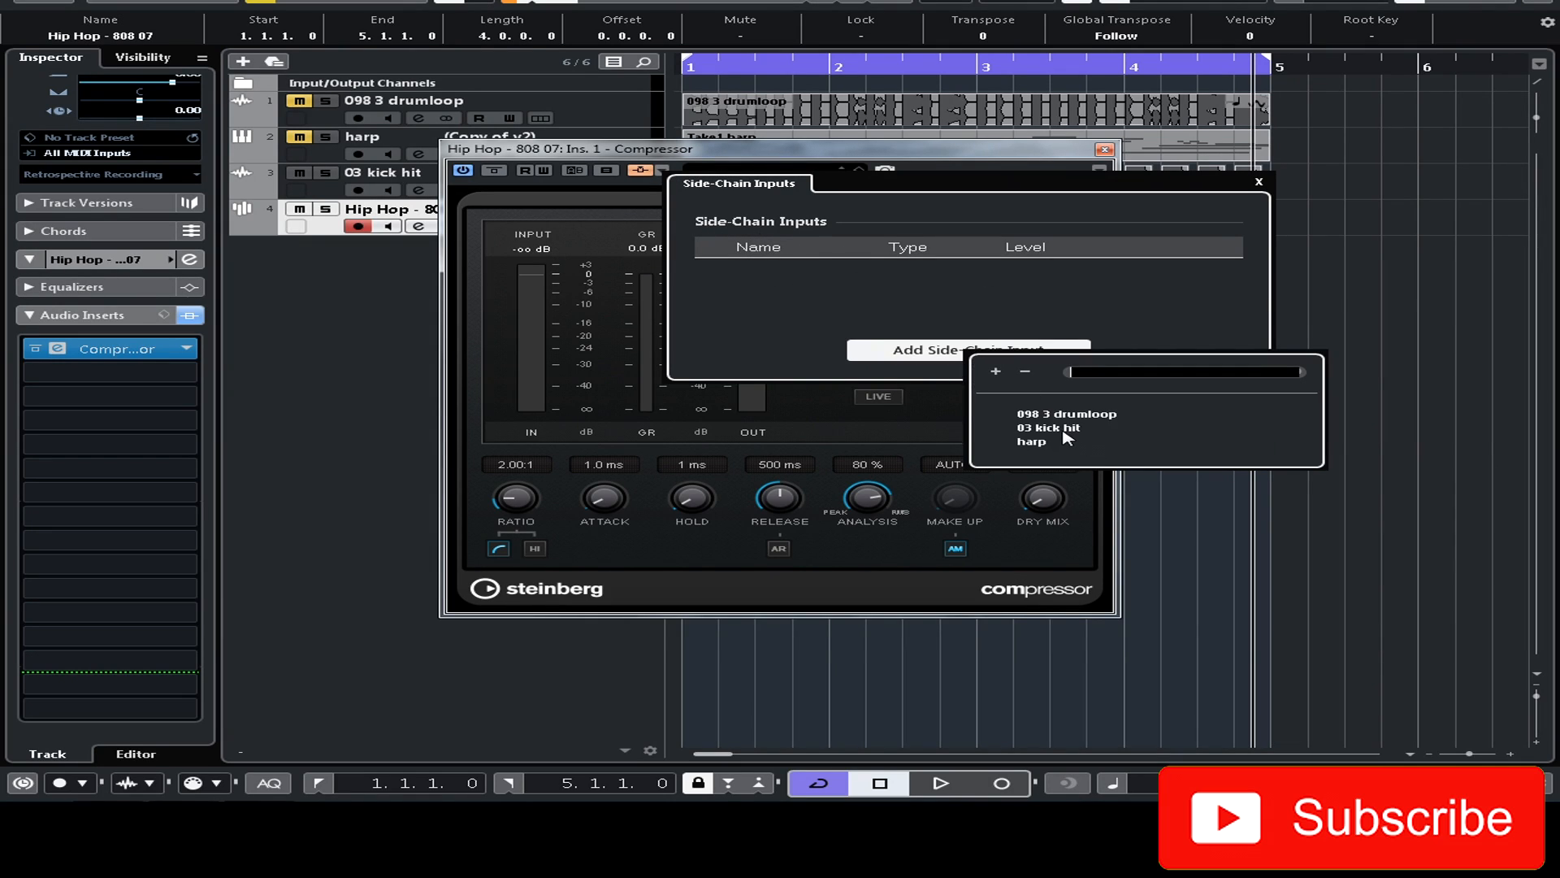
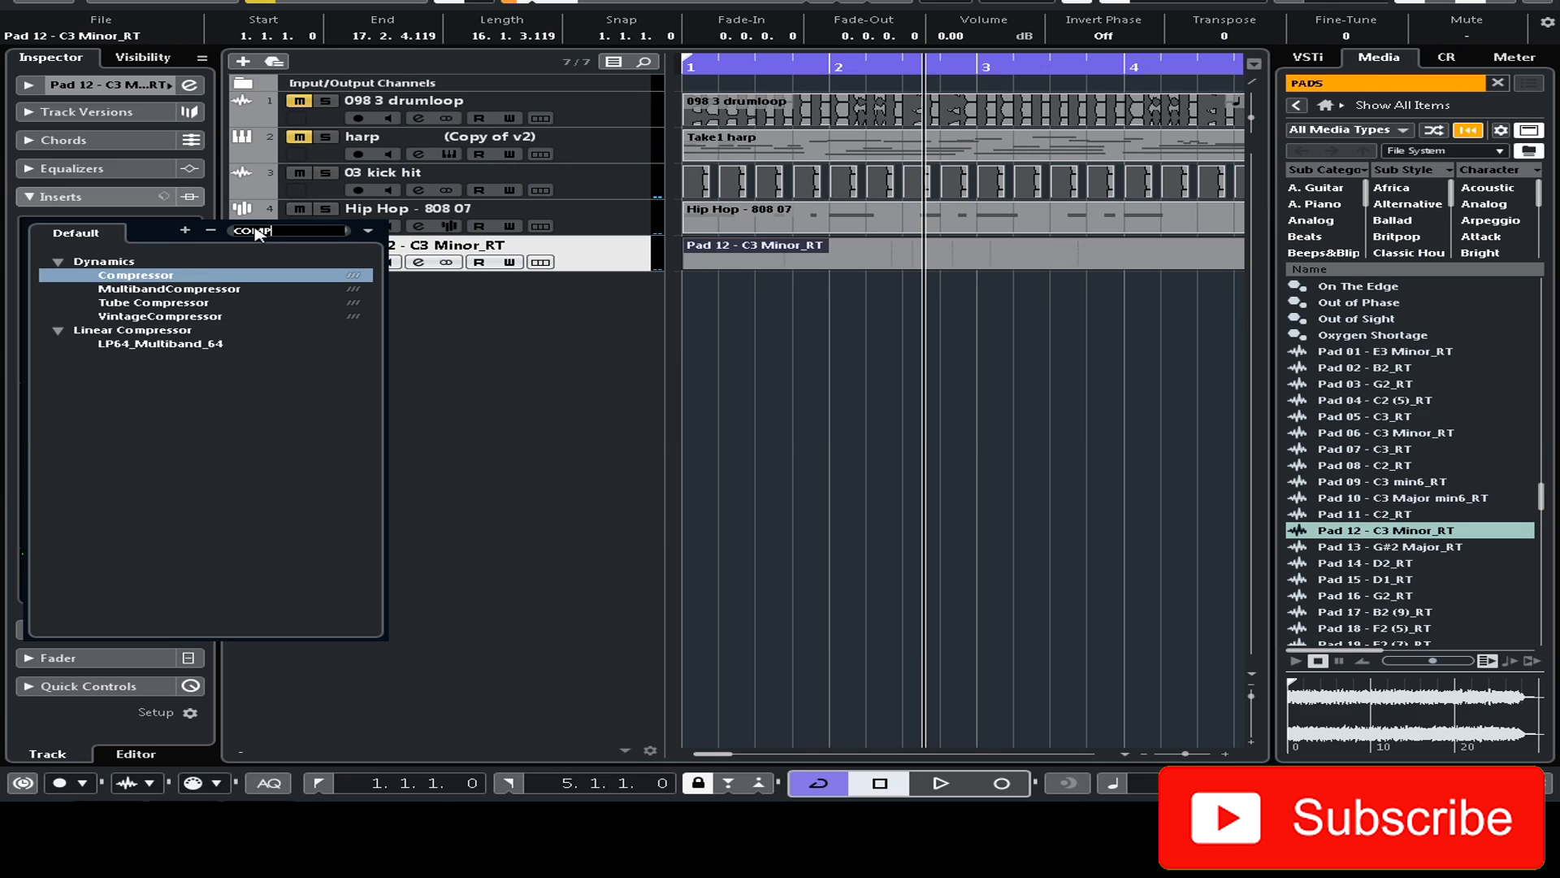
Step: Insert the Compressor on the "Pad 12 - C3 Minor_RT" track with "03 kick hit" and "Hip Hop - 808 07" as its side-chain inputs
left_click(190, 279)
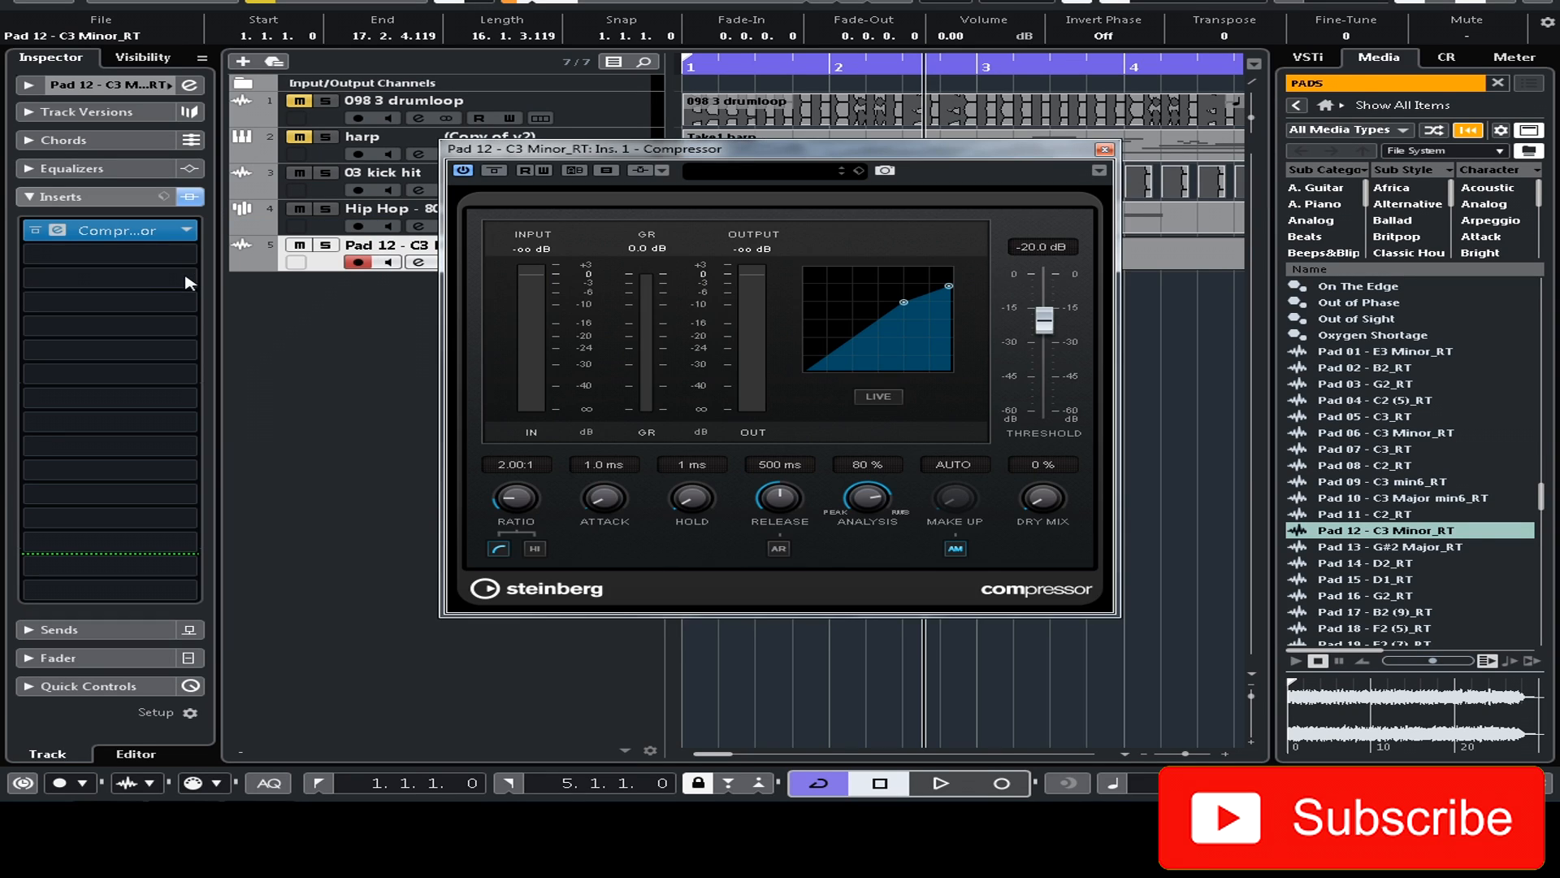
left_click(663, 171)
left_click(953, 351)
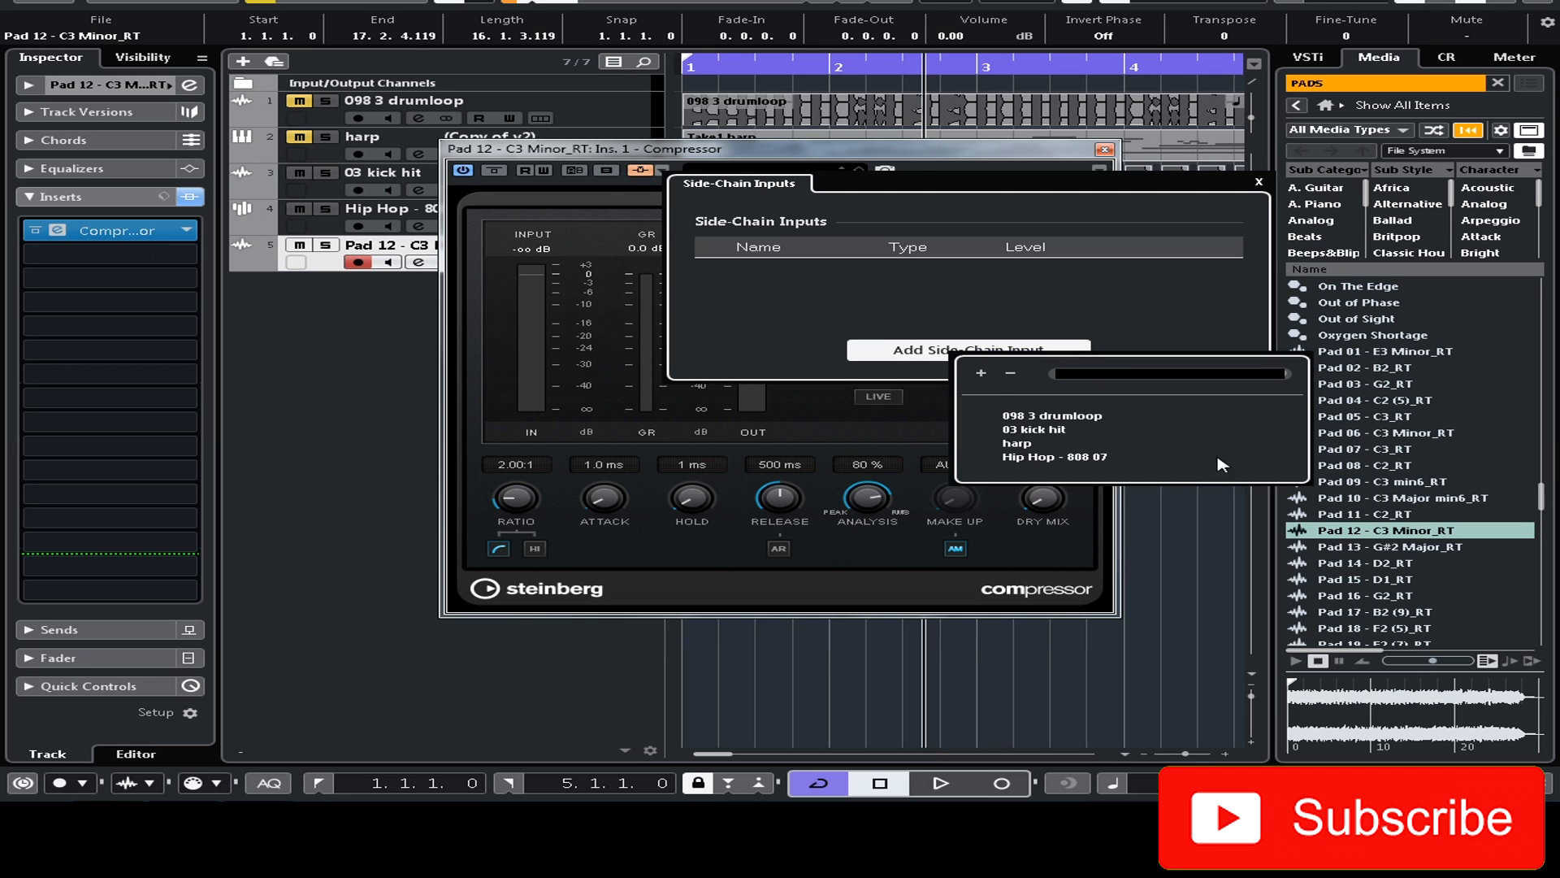
left_click(1033, 429)
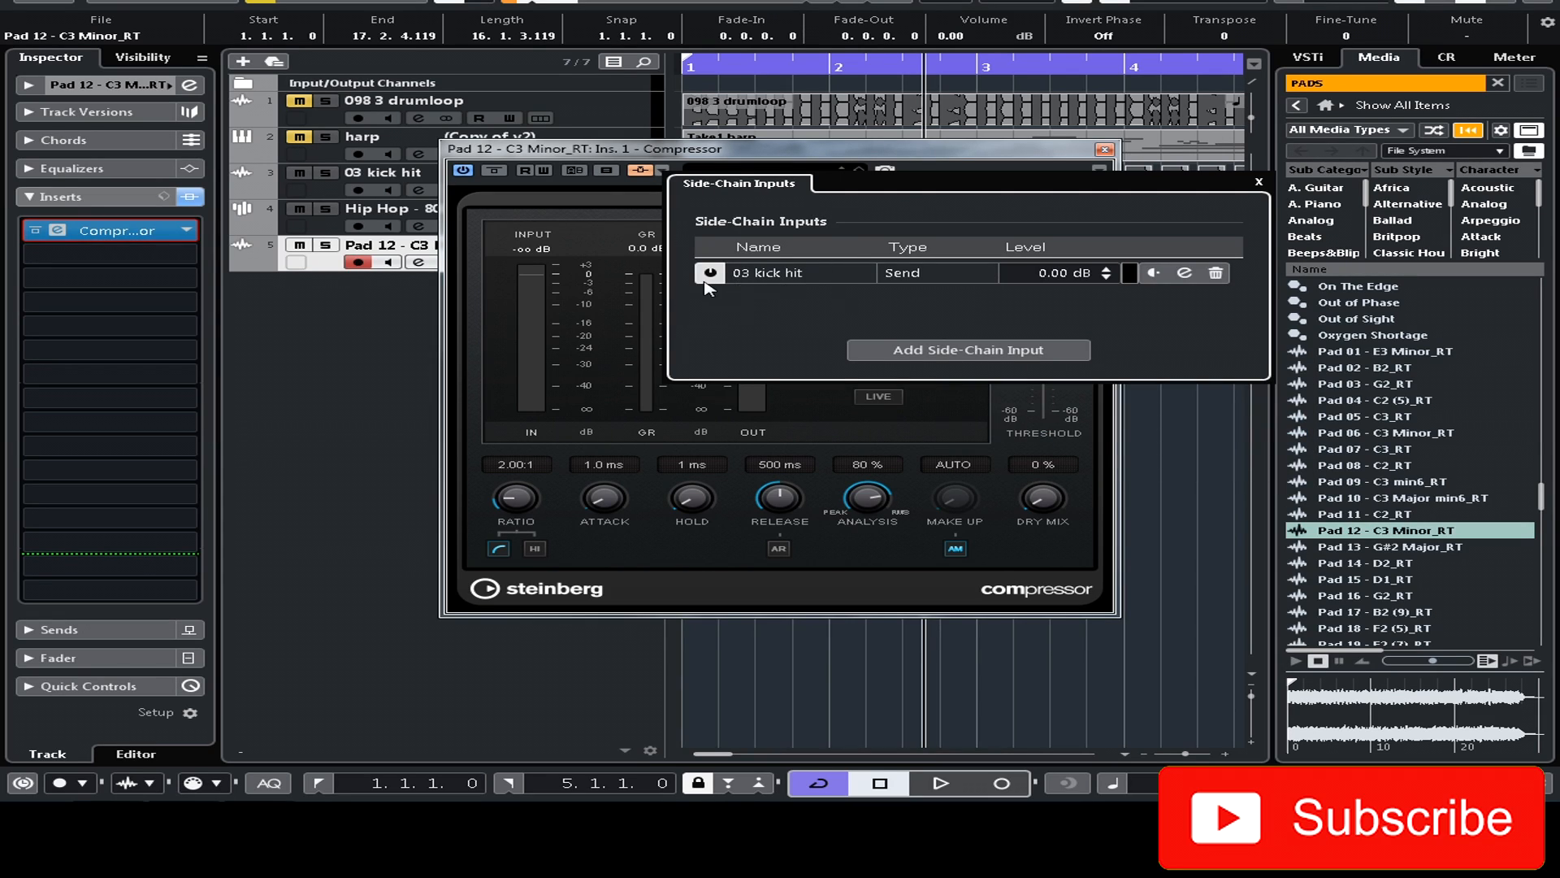
left_click(978, 351)
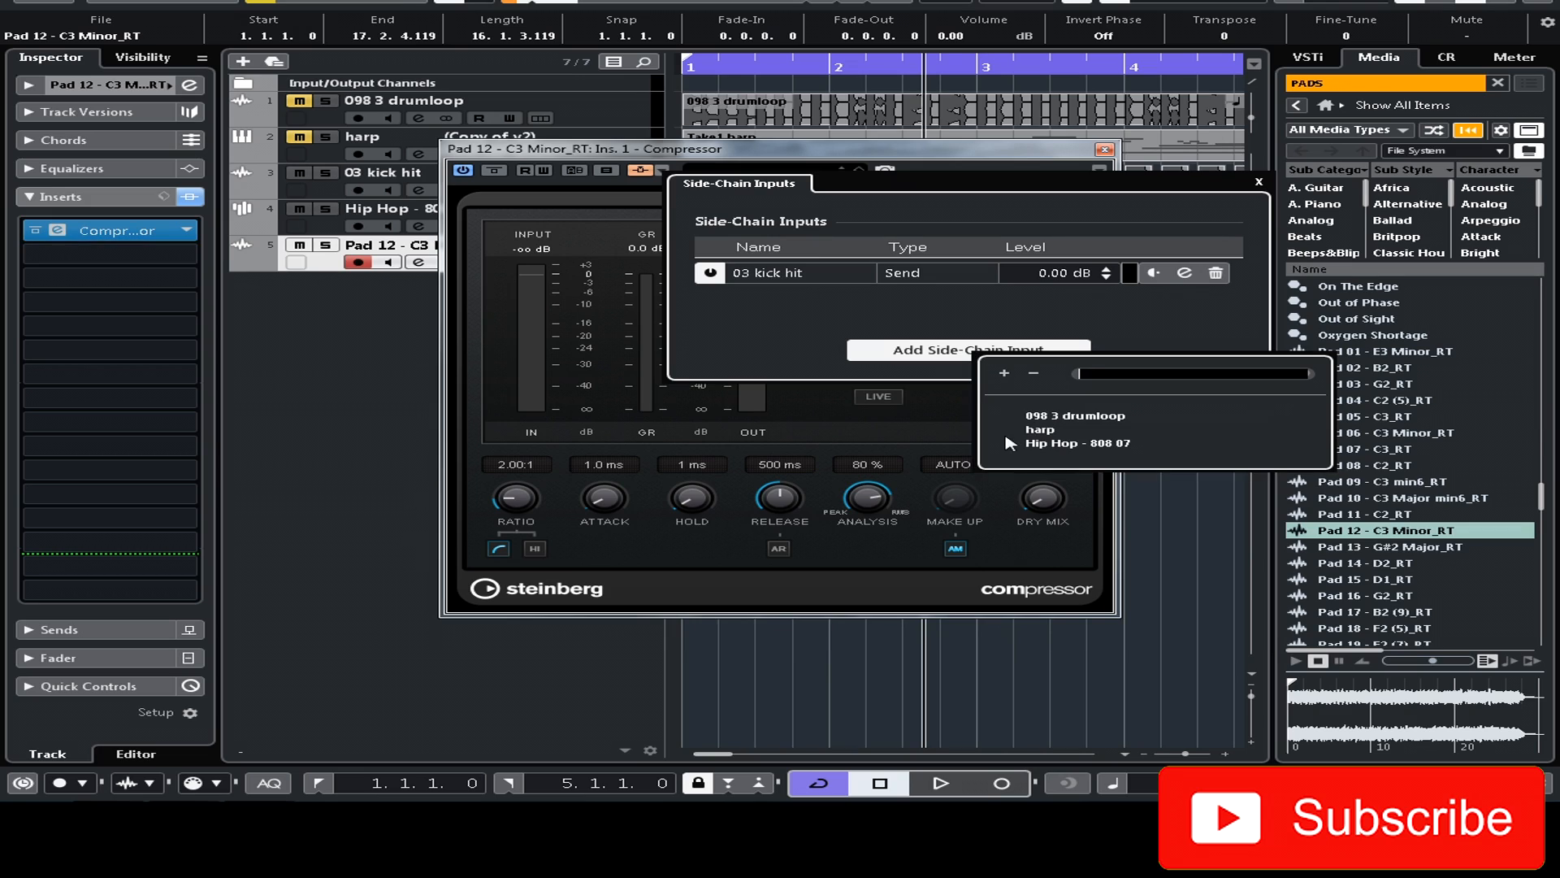
left_click(1063, 445)
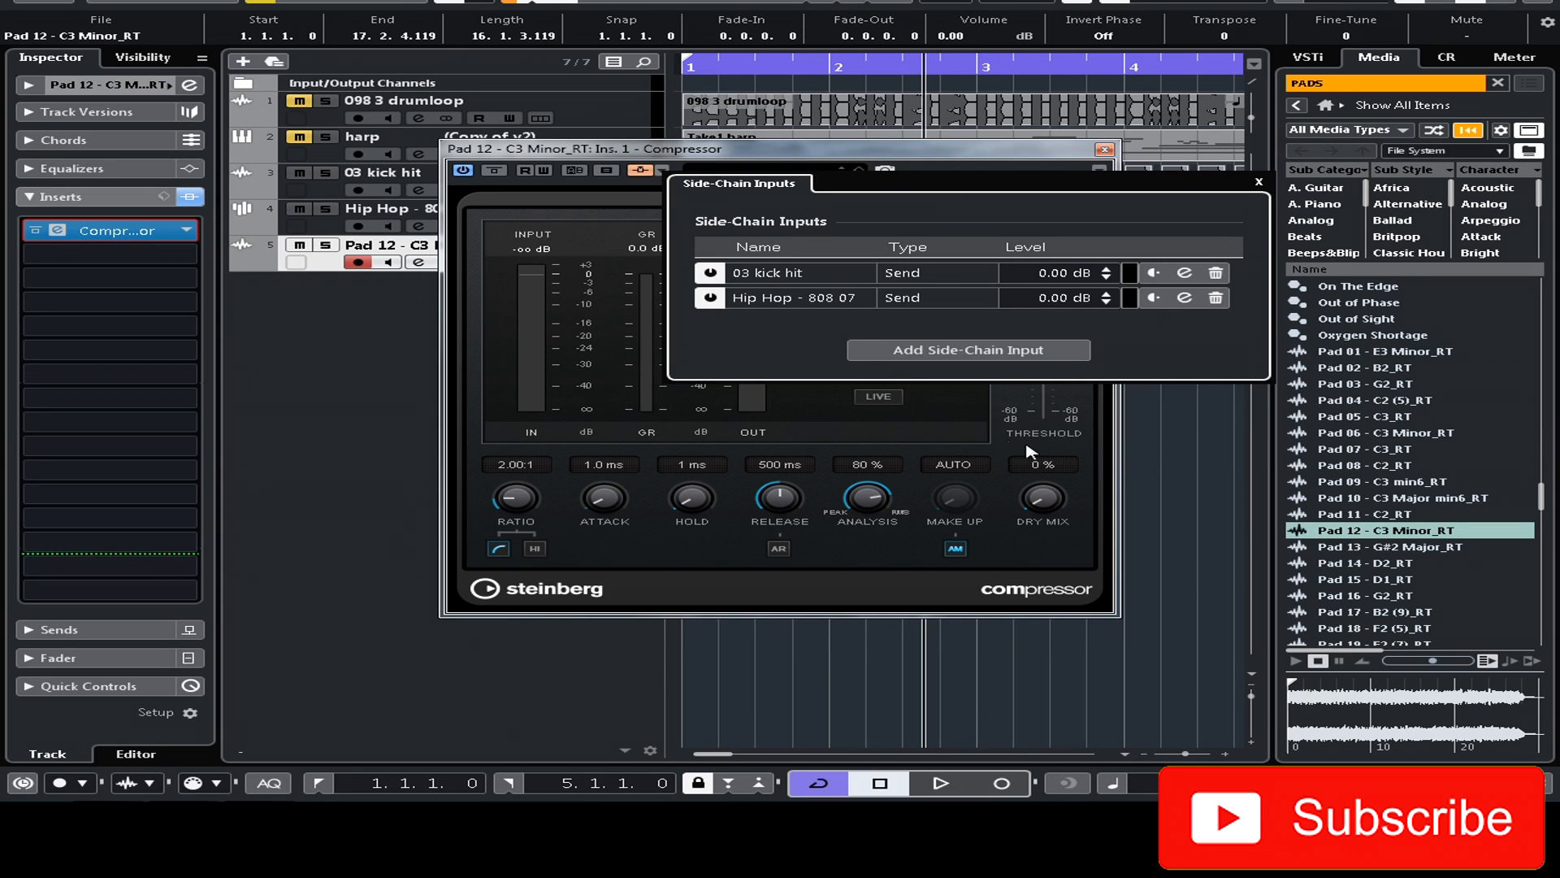
left_click(1260, 184)
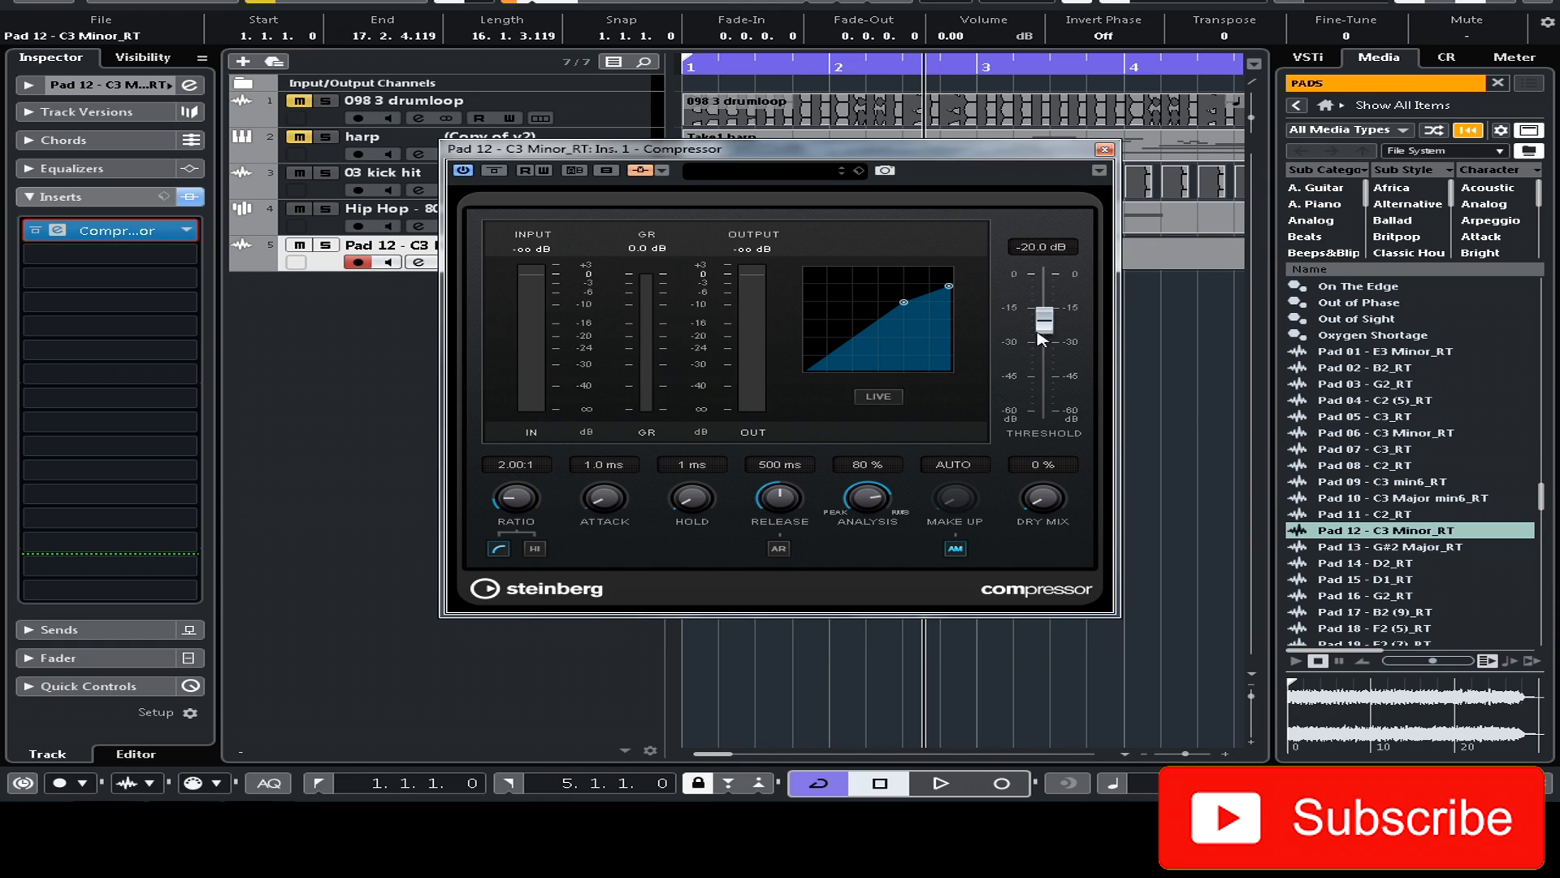
Step: Set the pad Compressor's threshold to -28.9 dB, attack to 0.1 ms and ratio to 3.85:1, and start playback
left_click_drag(1044, 329, 1045, 343)
left_click_drag(604, 524, 609, 530)
left_click_drag(527, 498, 550, 461)
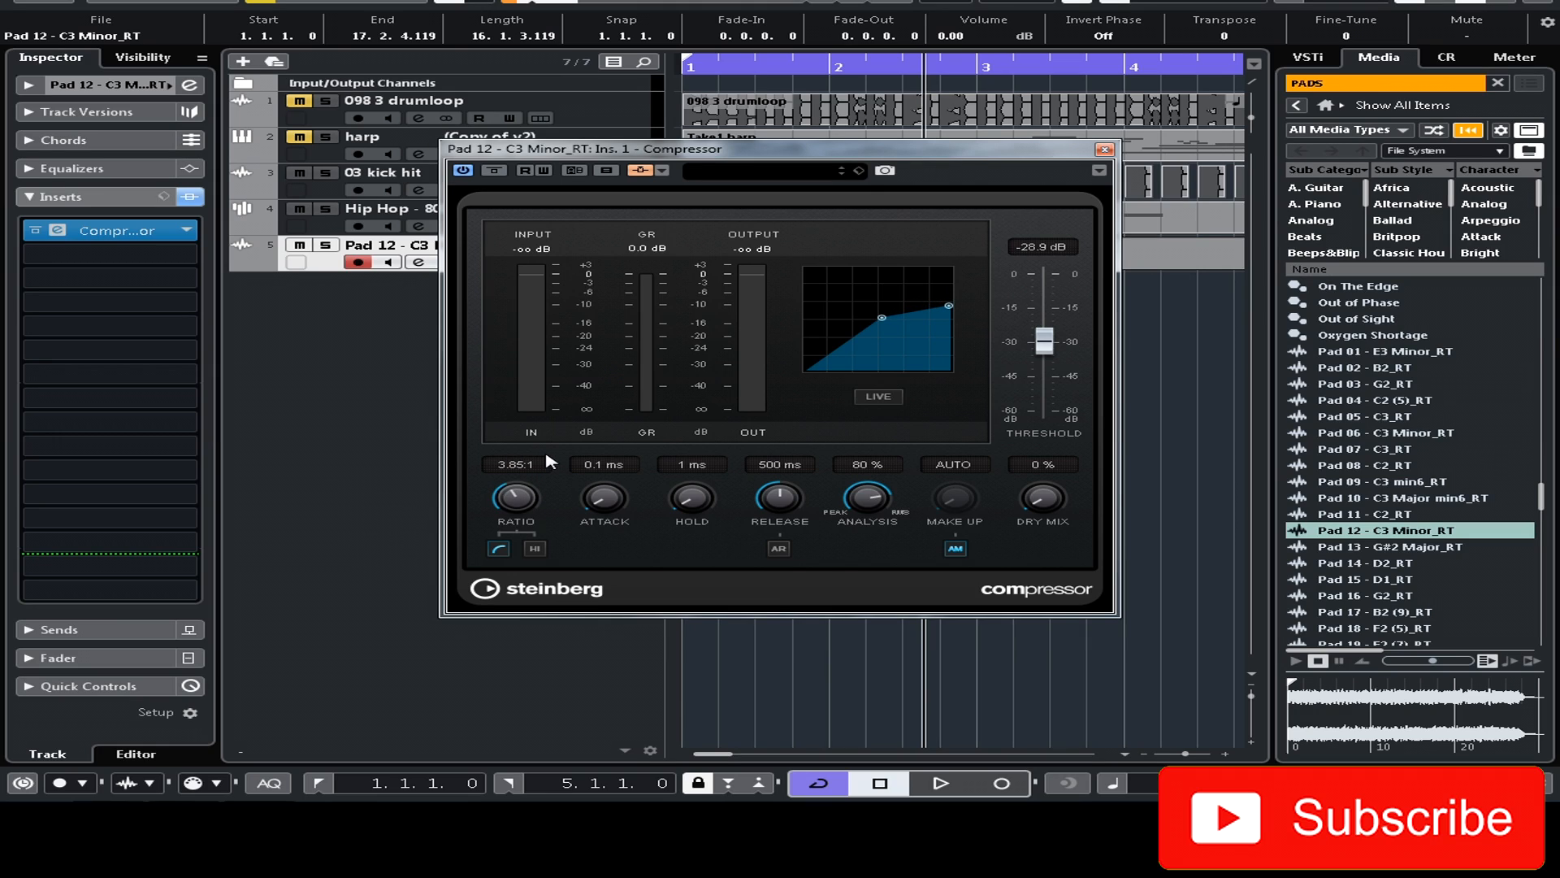
key("space")
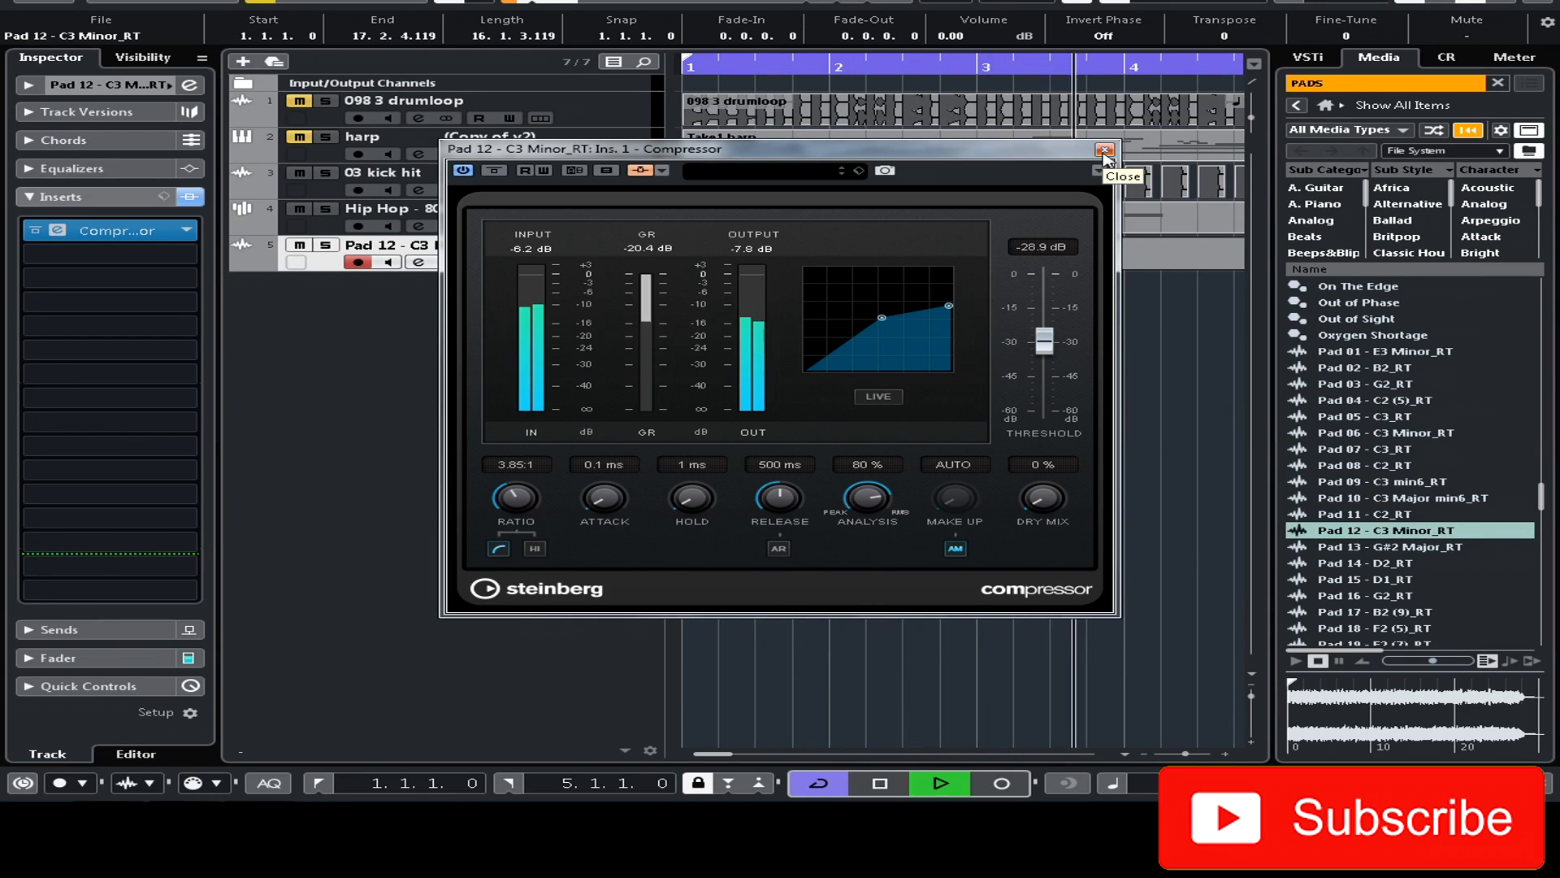
Step: Refine the pad Compressor during playback to a 5.18:1 ratio, auto make-up off and a -19.5 dB threshold, and close it
mouse_move(1045, 341)
left_mouse_down()
mouse_move(1058, 304)
mouse_move(1056, 317)
left_mouse_up()
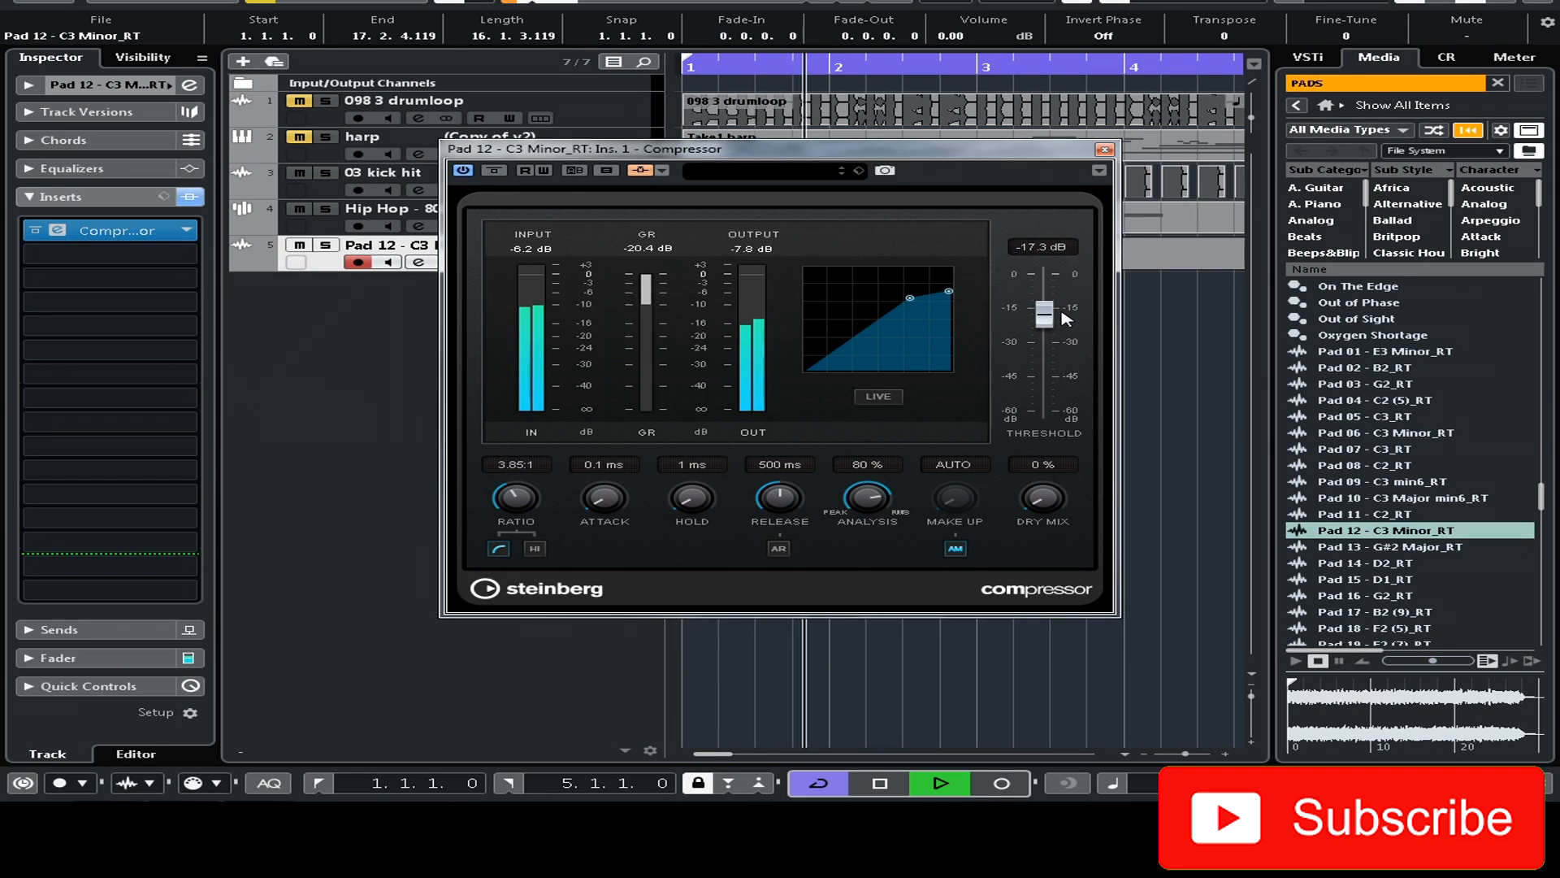
left_click_drag(523, 499, 541, 479)
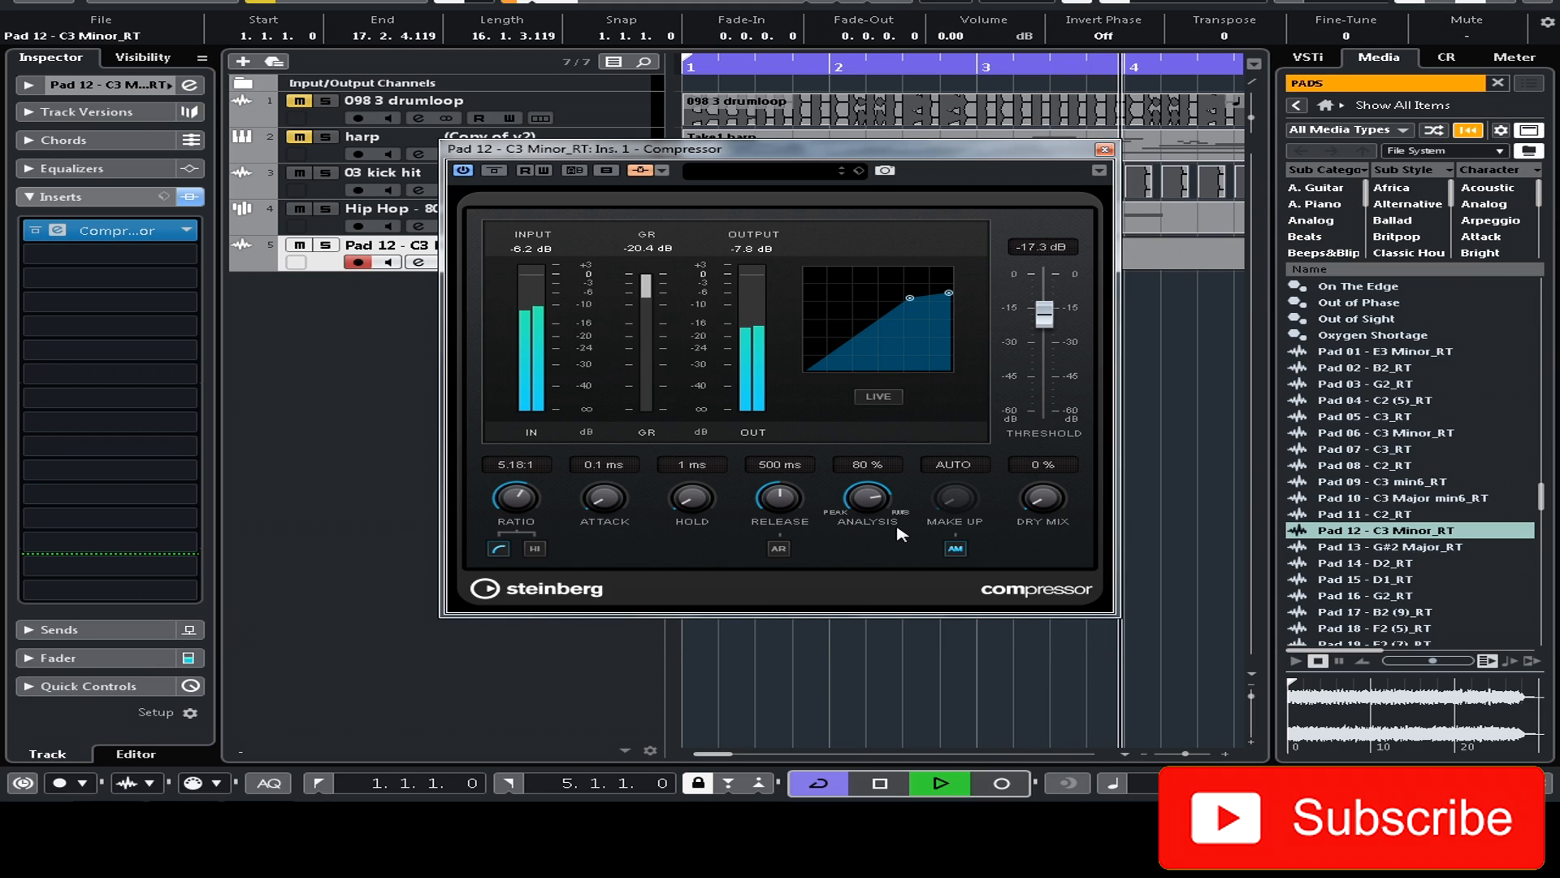
left_click(956, 550)
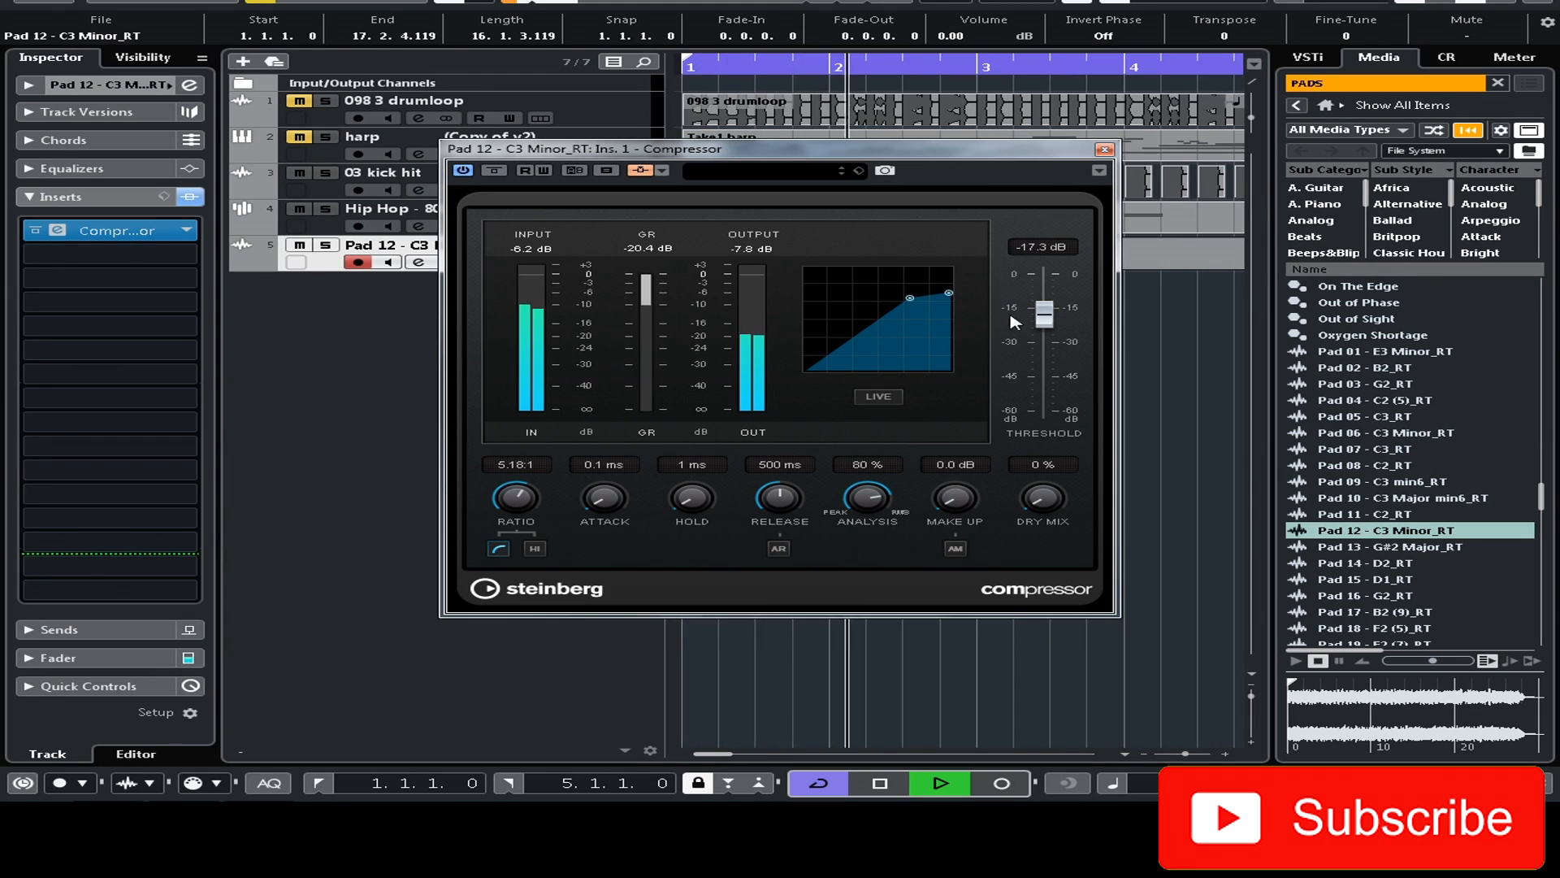
mouse_move(1044, 313)
left_mouse_down()
mouse_move(1052, 348)
mouse_move(1045, 320)
left_mouse_up()
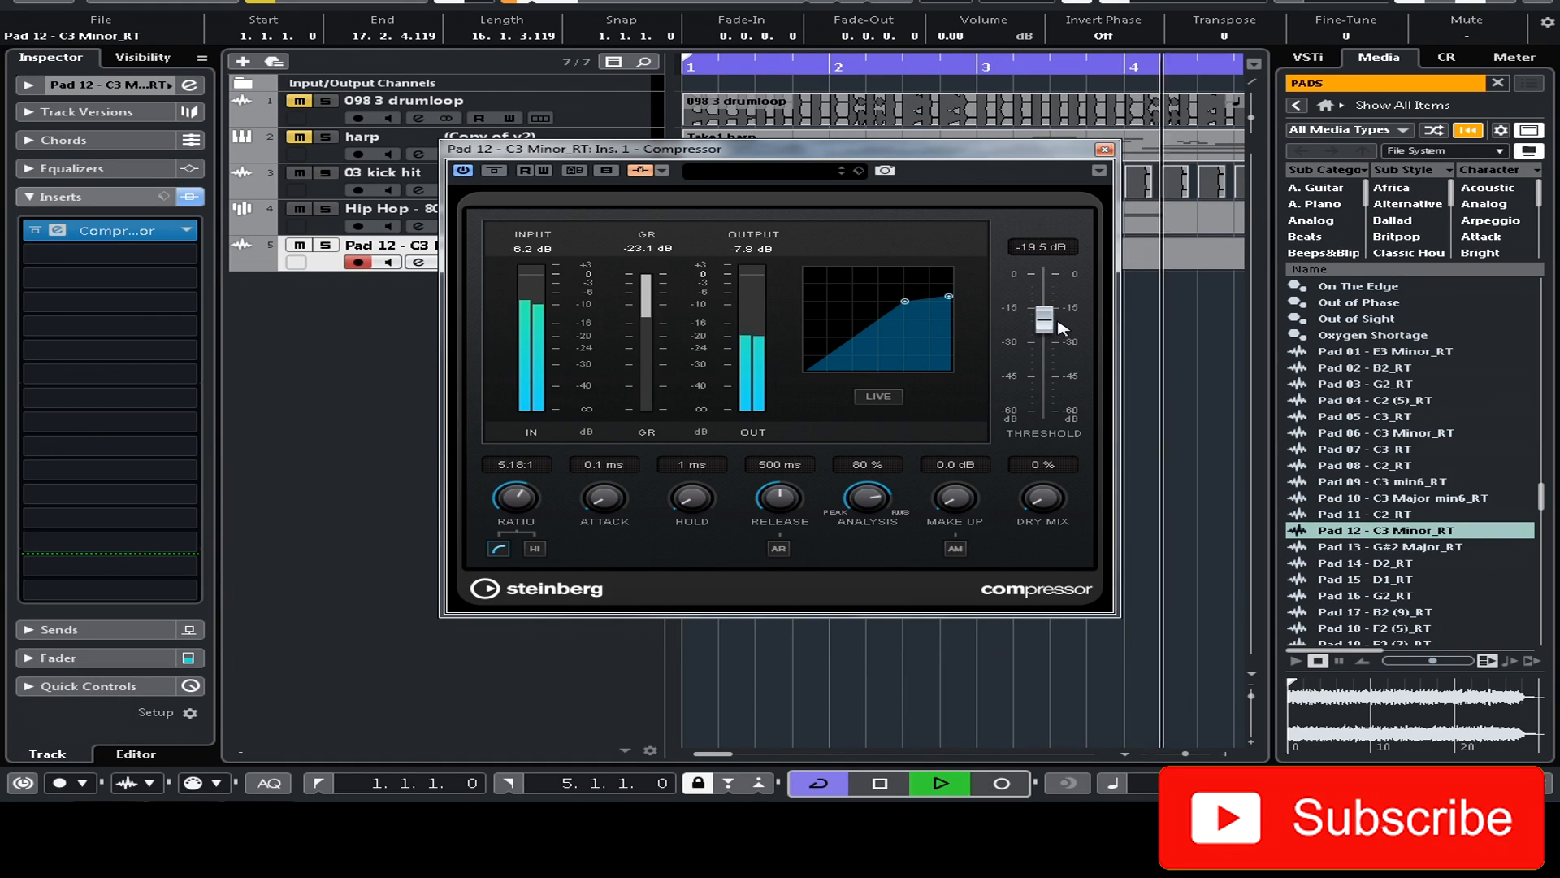
key("space")
left_click(1106, 149)
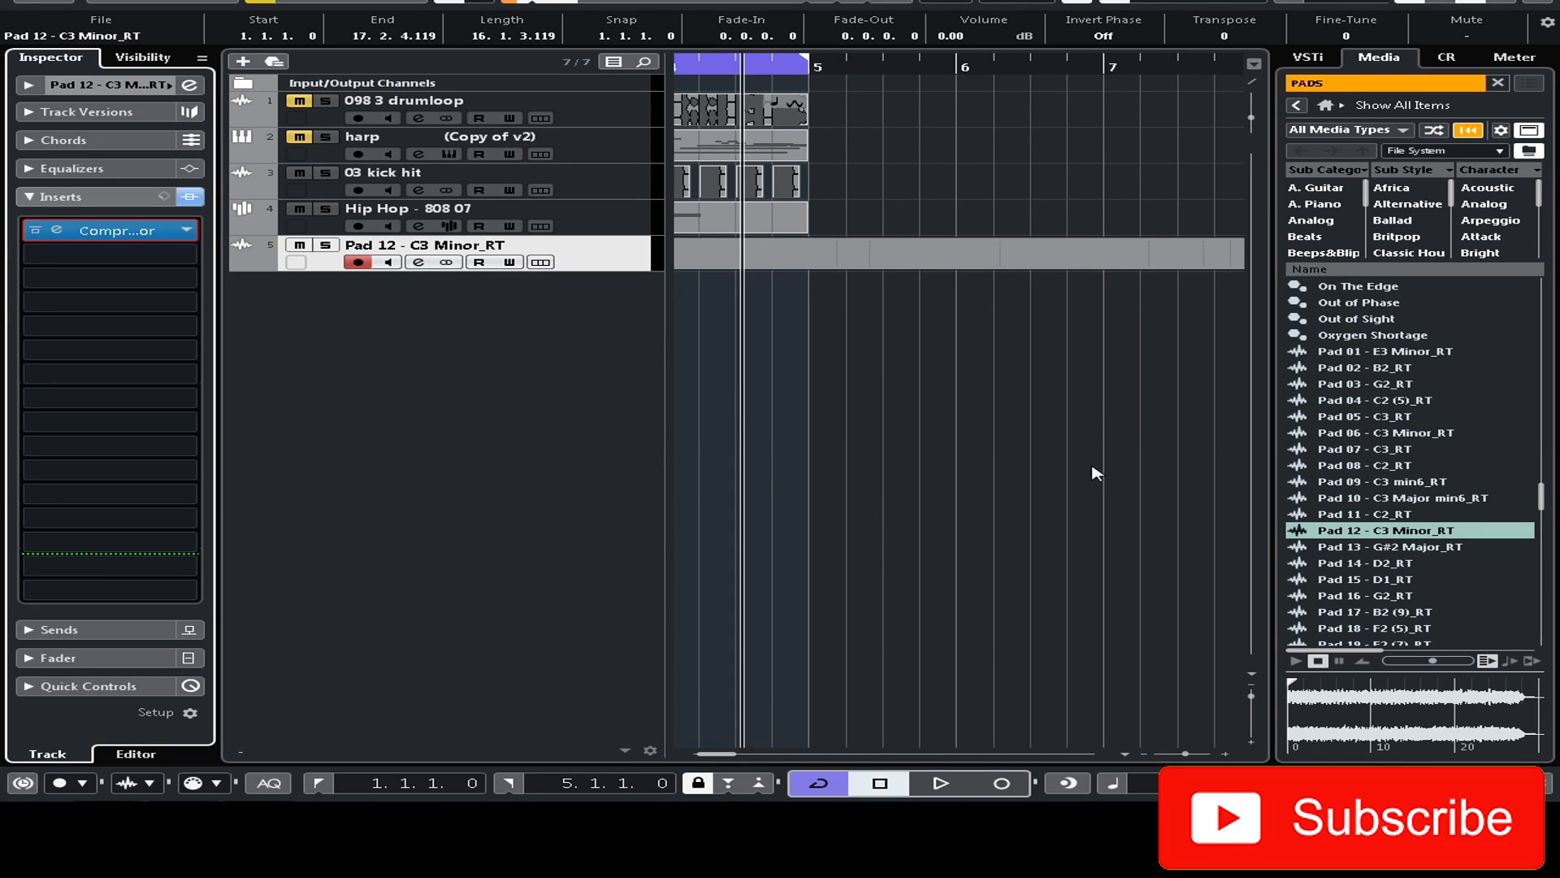
Step: Split the pad event at bar 5 and delete everything after the cut
left_click(811, 262, "alt")
left_click(888, 276)
left_click(886, 261)
key("Delete")
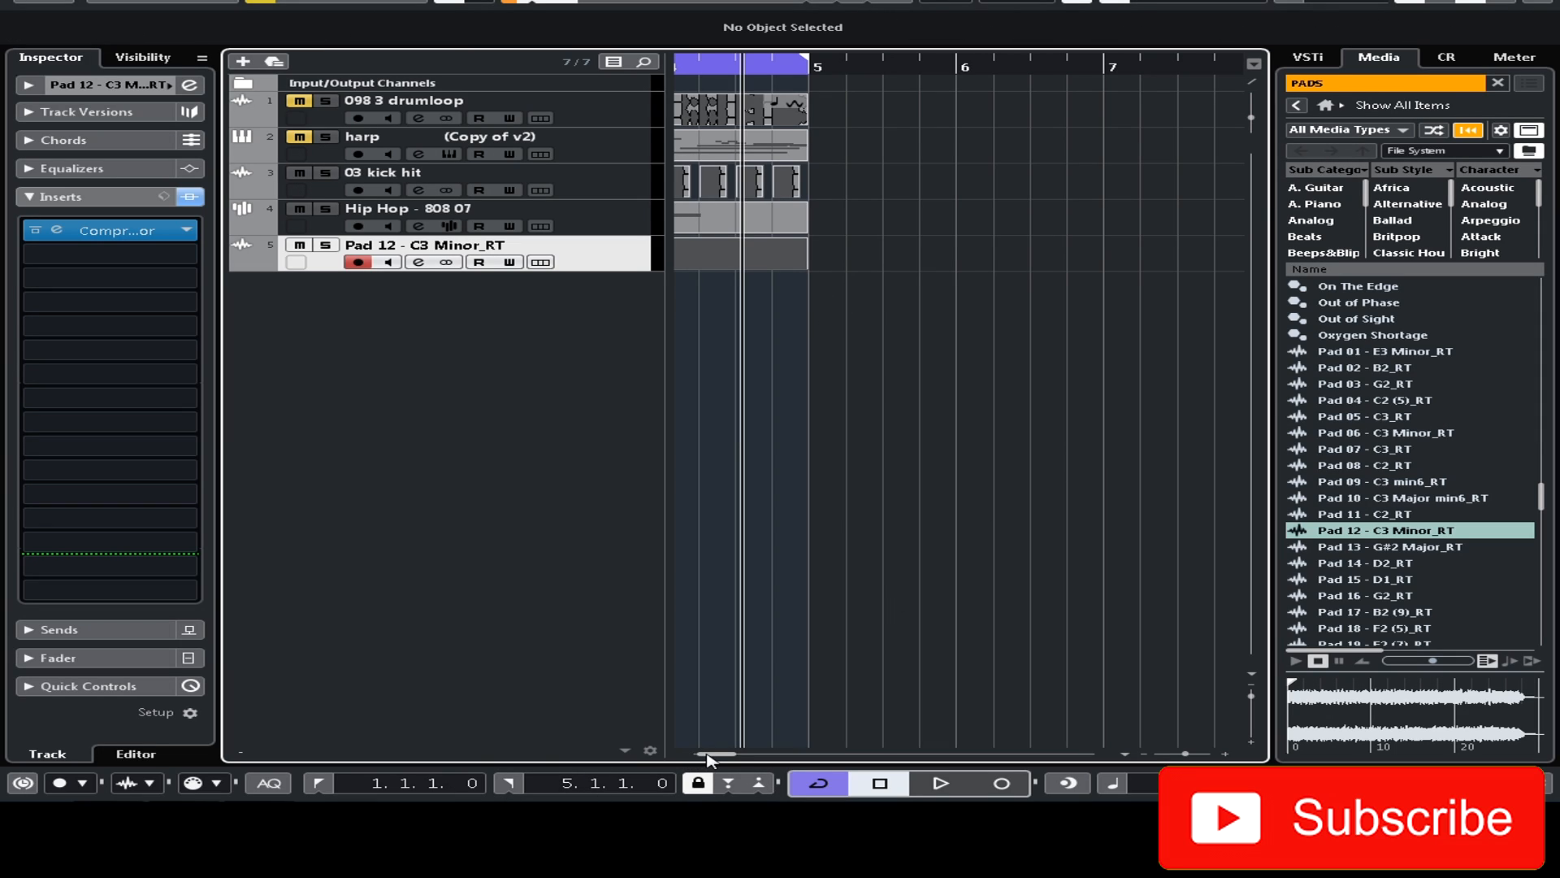
left_click_drag(707, 755, 691, 758)
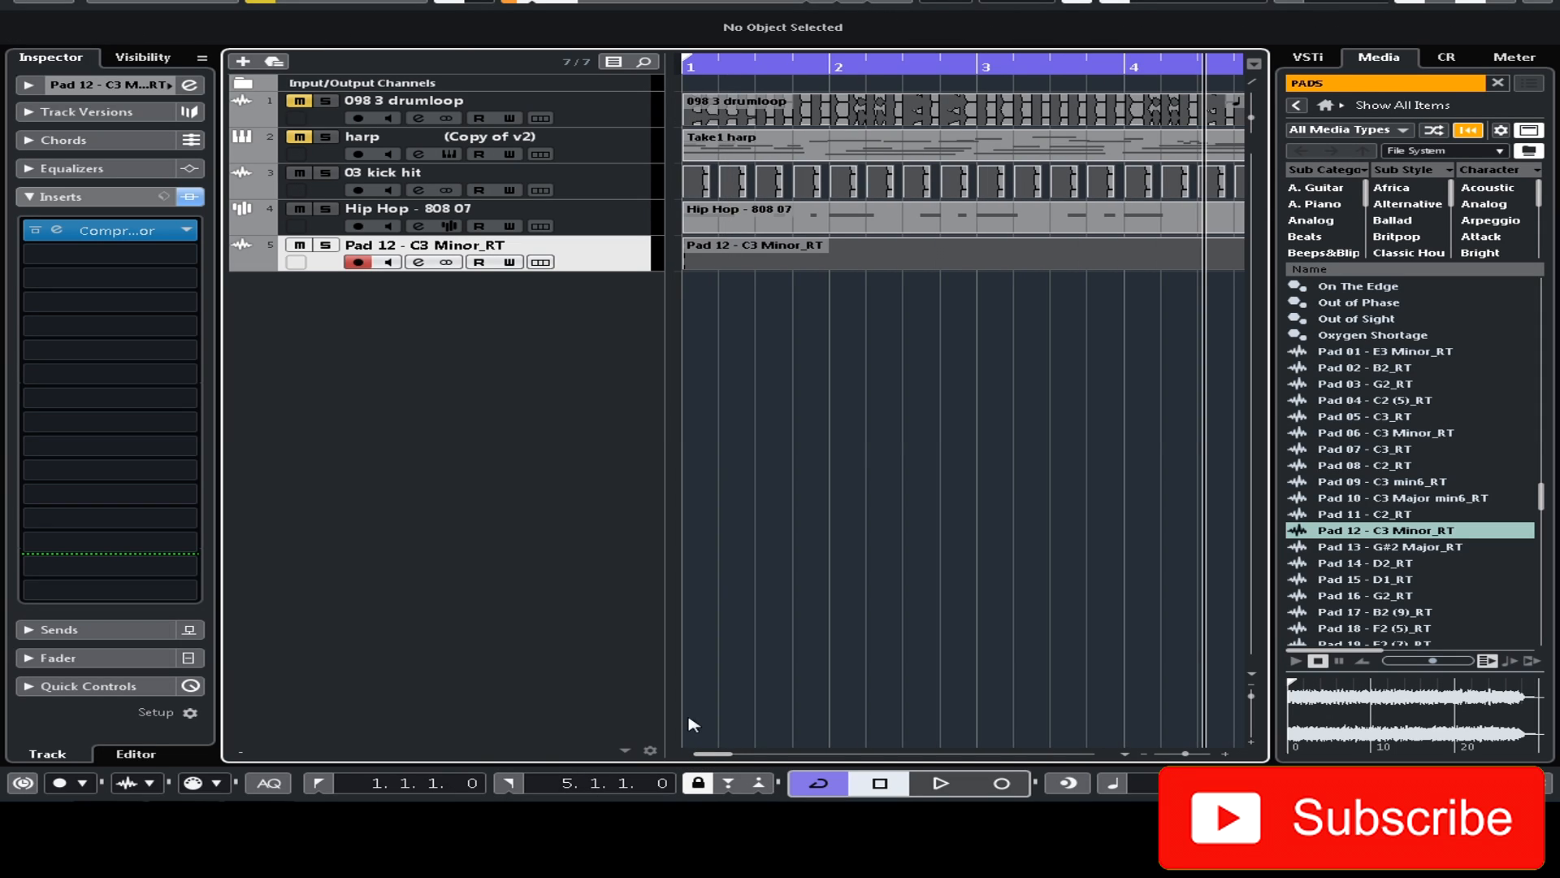
Step: Unmute the harp track, hide the inspector and media browser, and select the "Take1 harp" event
left_click(621, 152)
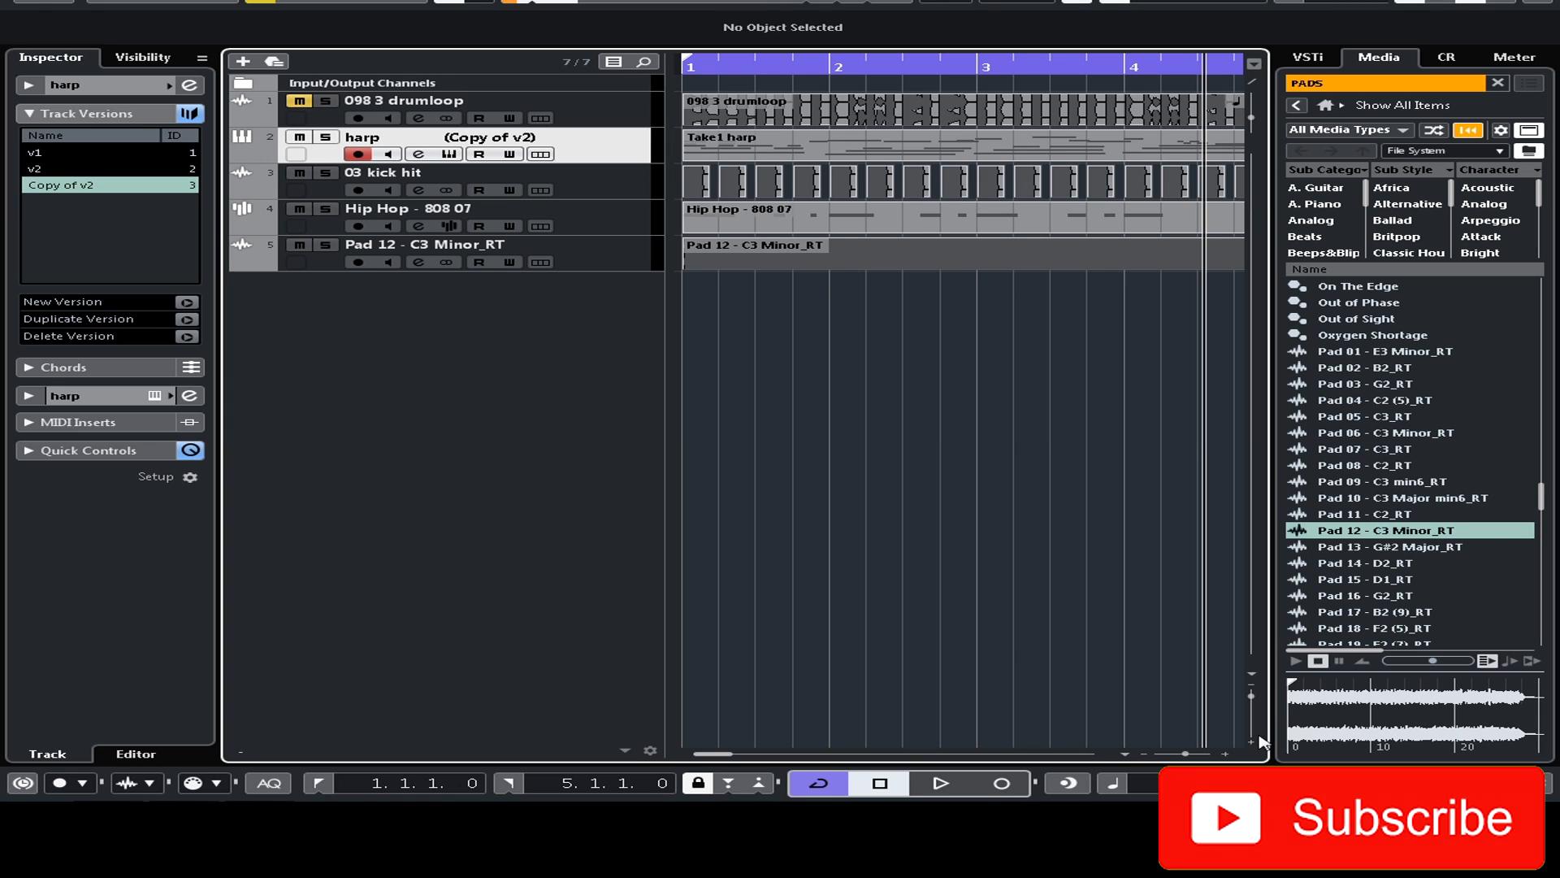
left_click(1501, 7)
left_click(1416, 6)
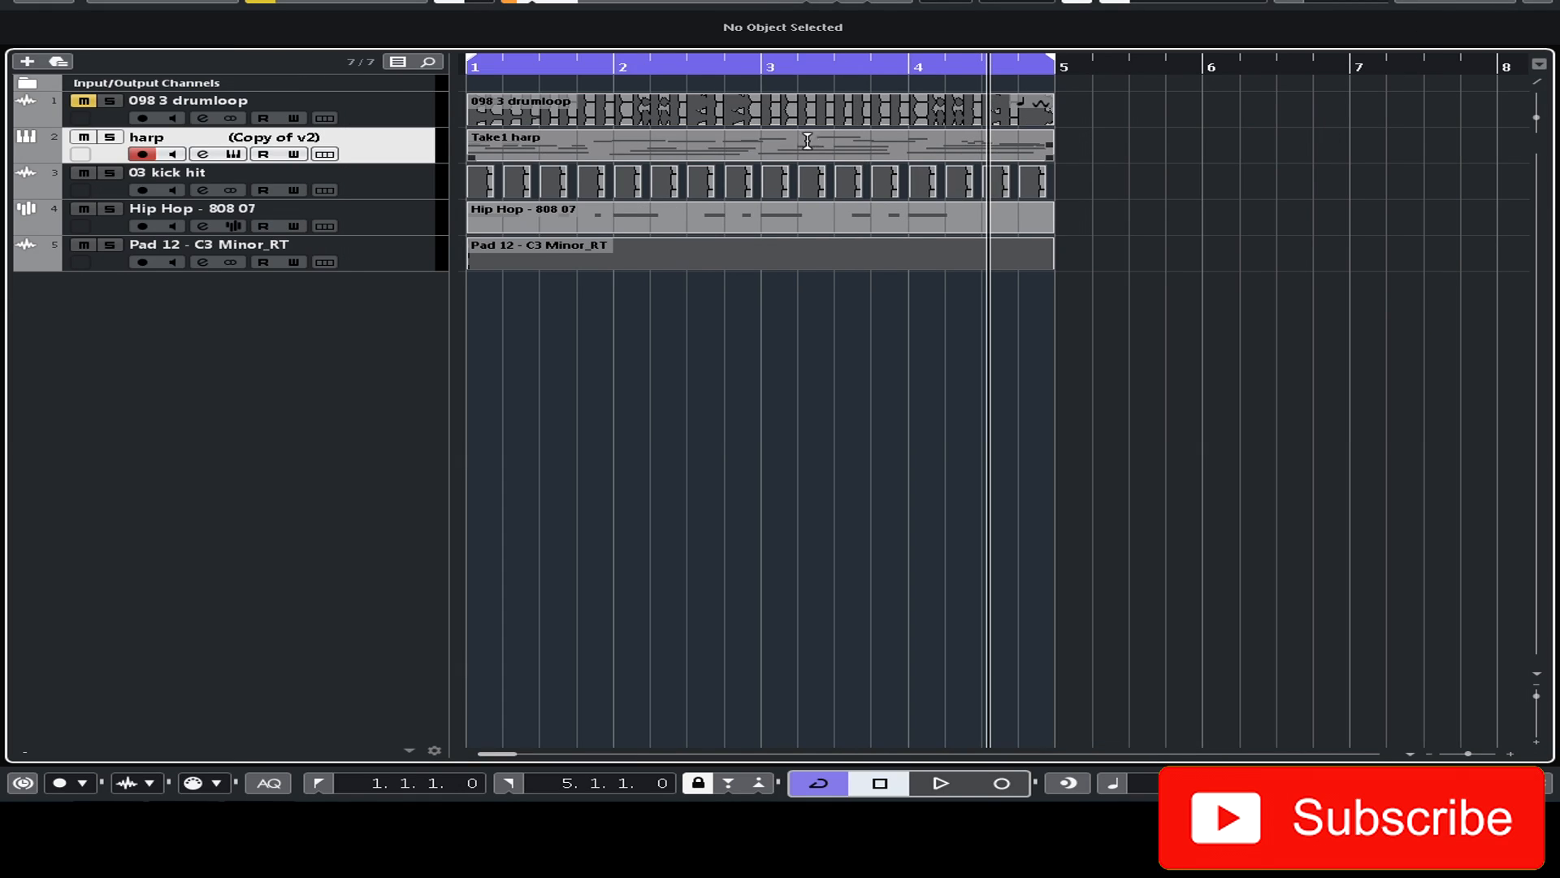
left_click(783, 159)
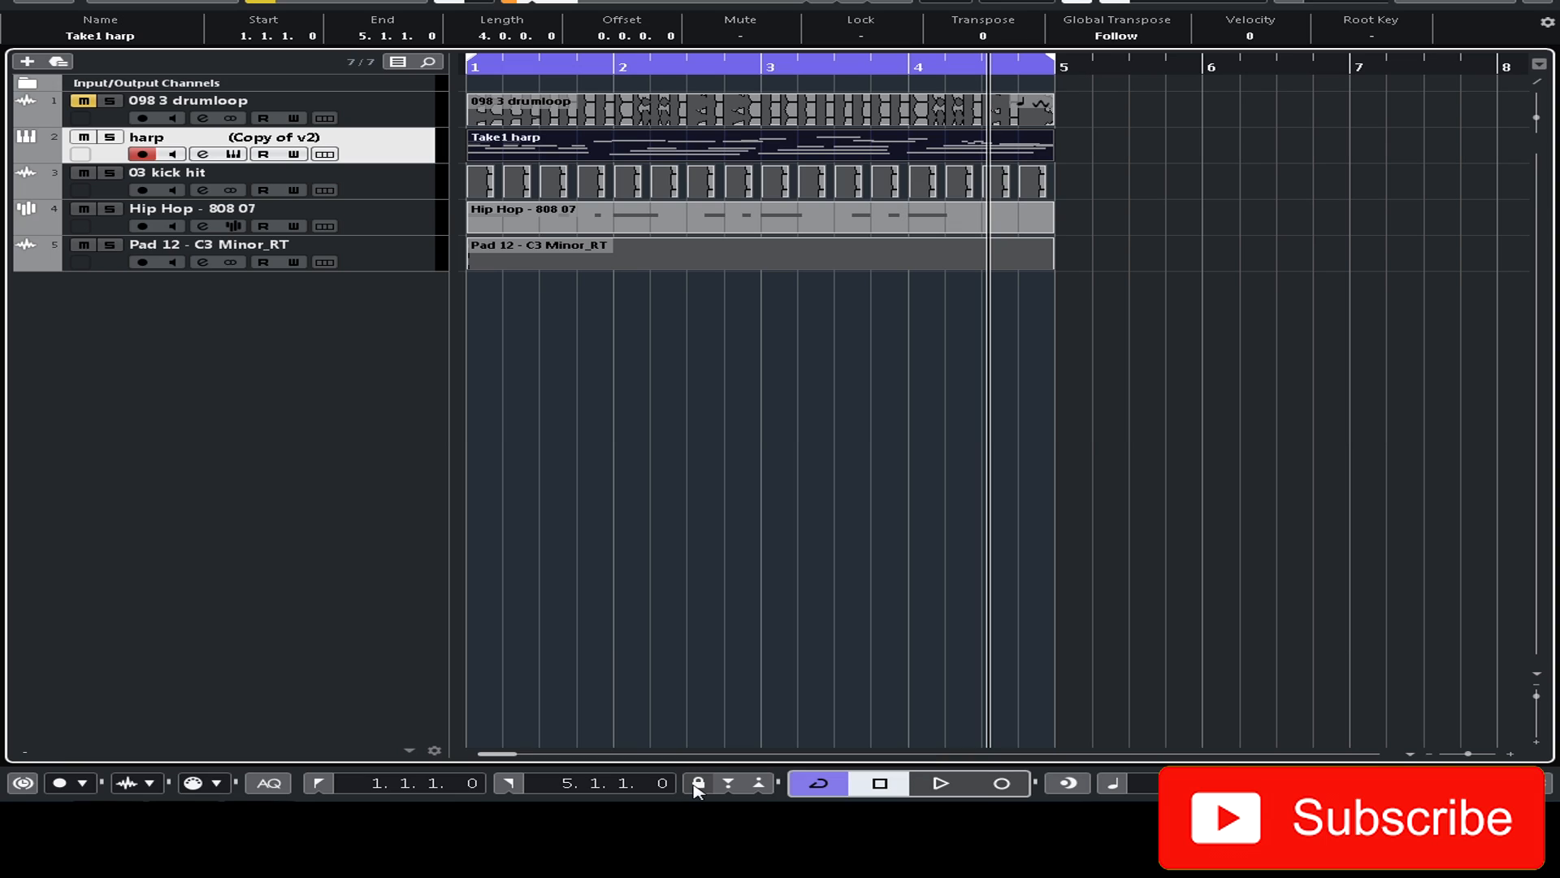
Step: Unlock the punch points from the locators, activate Punch In and Punch Out, and set the punch-in point to bar 3
left_click(728, 785)
left_click(760, 785)
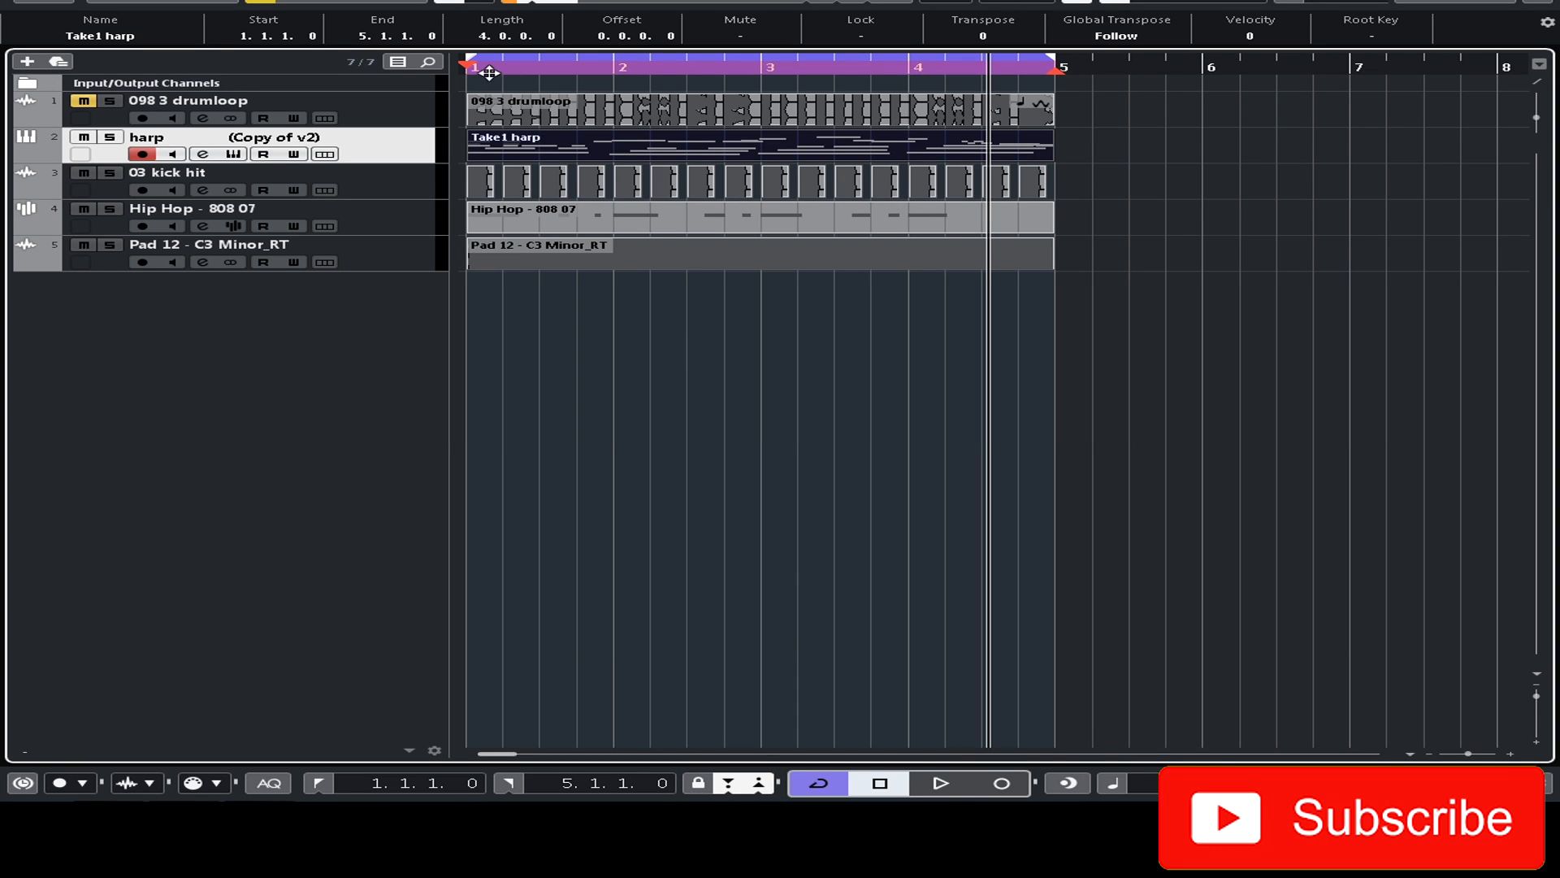
mouse_move(469, 70)
left_mouse_down()
mouse_move(760, 85)
mouse_move(770, 72)
left_mouse_up()
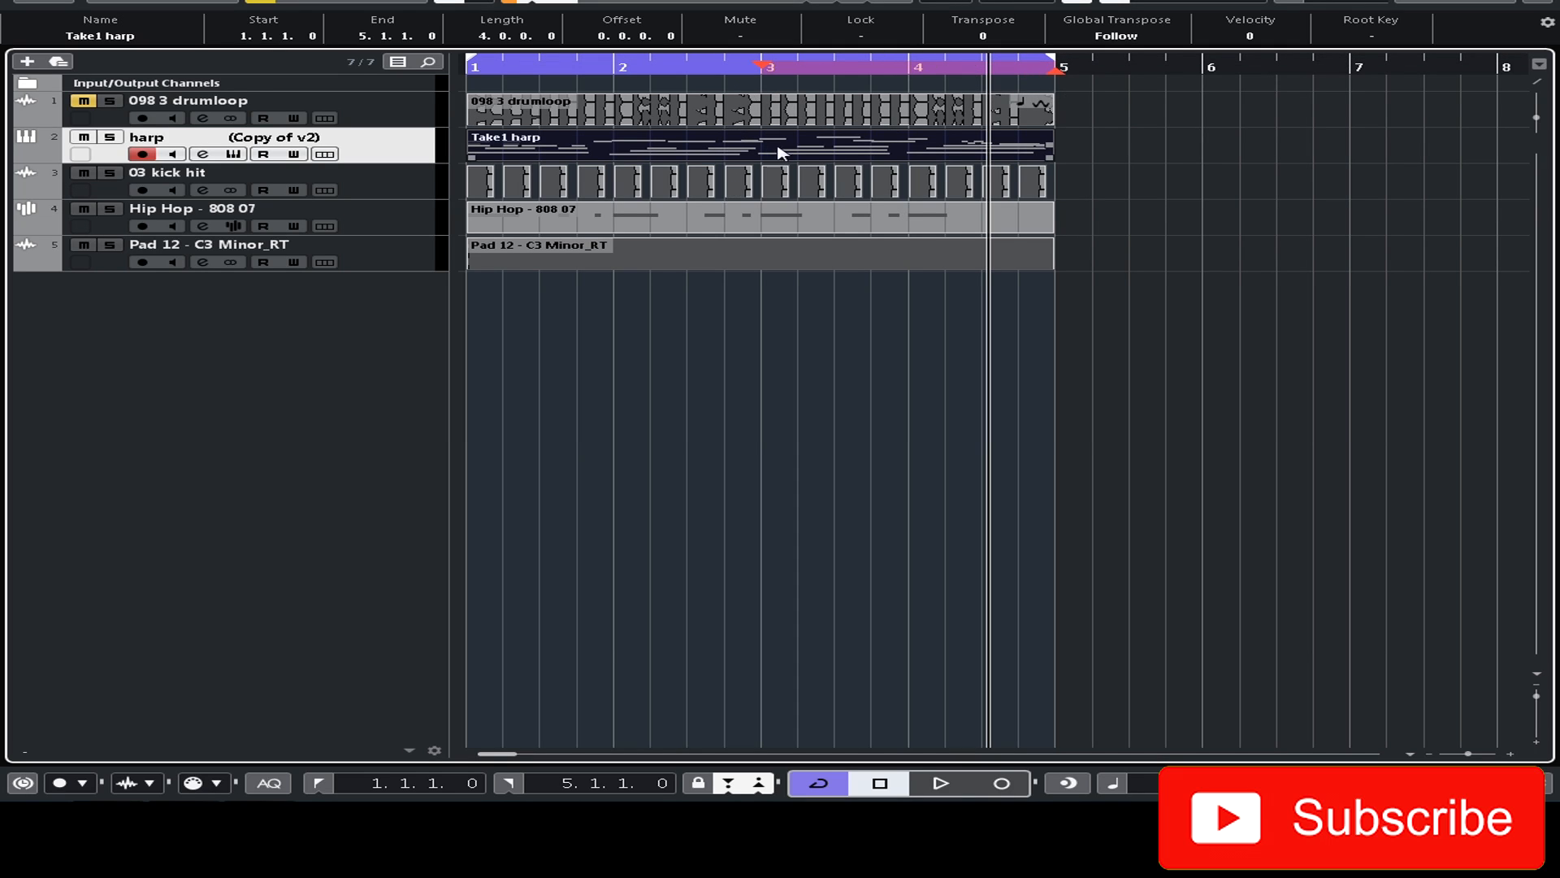
Step: Shorten the "Take1 harp" event so it ends at bar 3 and return the playhead to the project start
left_click_drag(1047, 157, 772, 161)
left_click(512, 70)
key("Home")
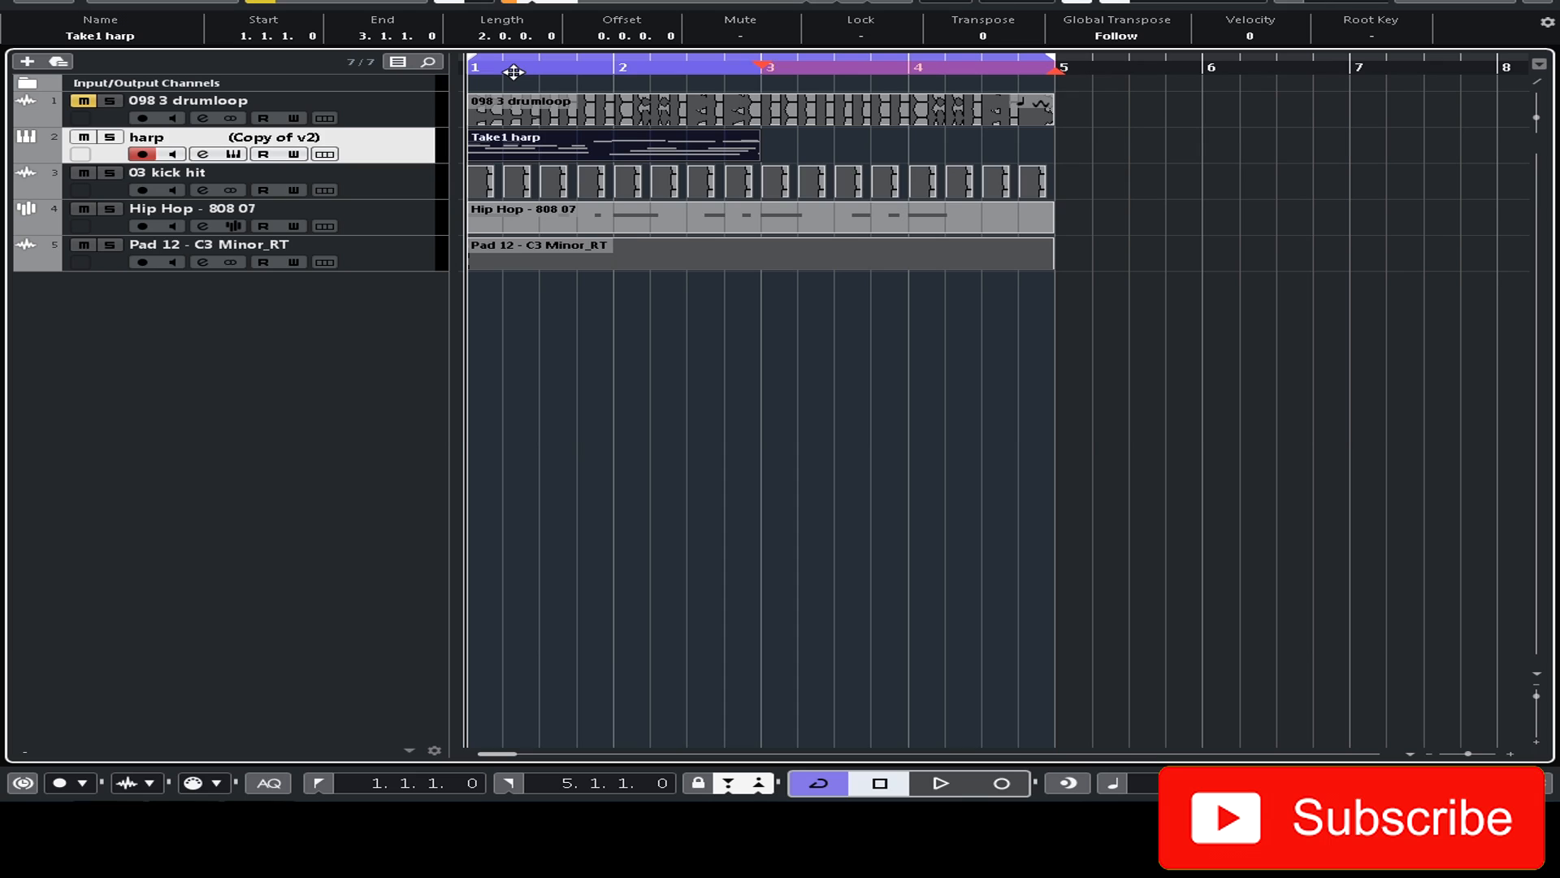
Step: Play from the project start and punch-record a new harp part from bar 3 to bar 5, discarding the first take and recording again
key("space")
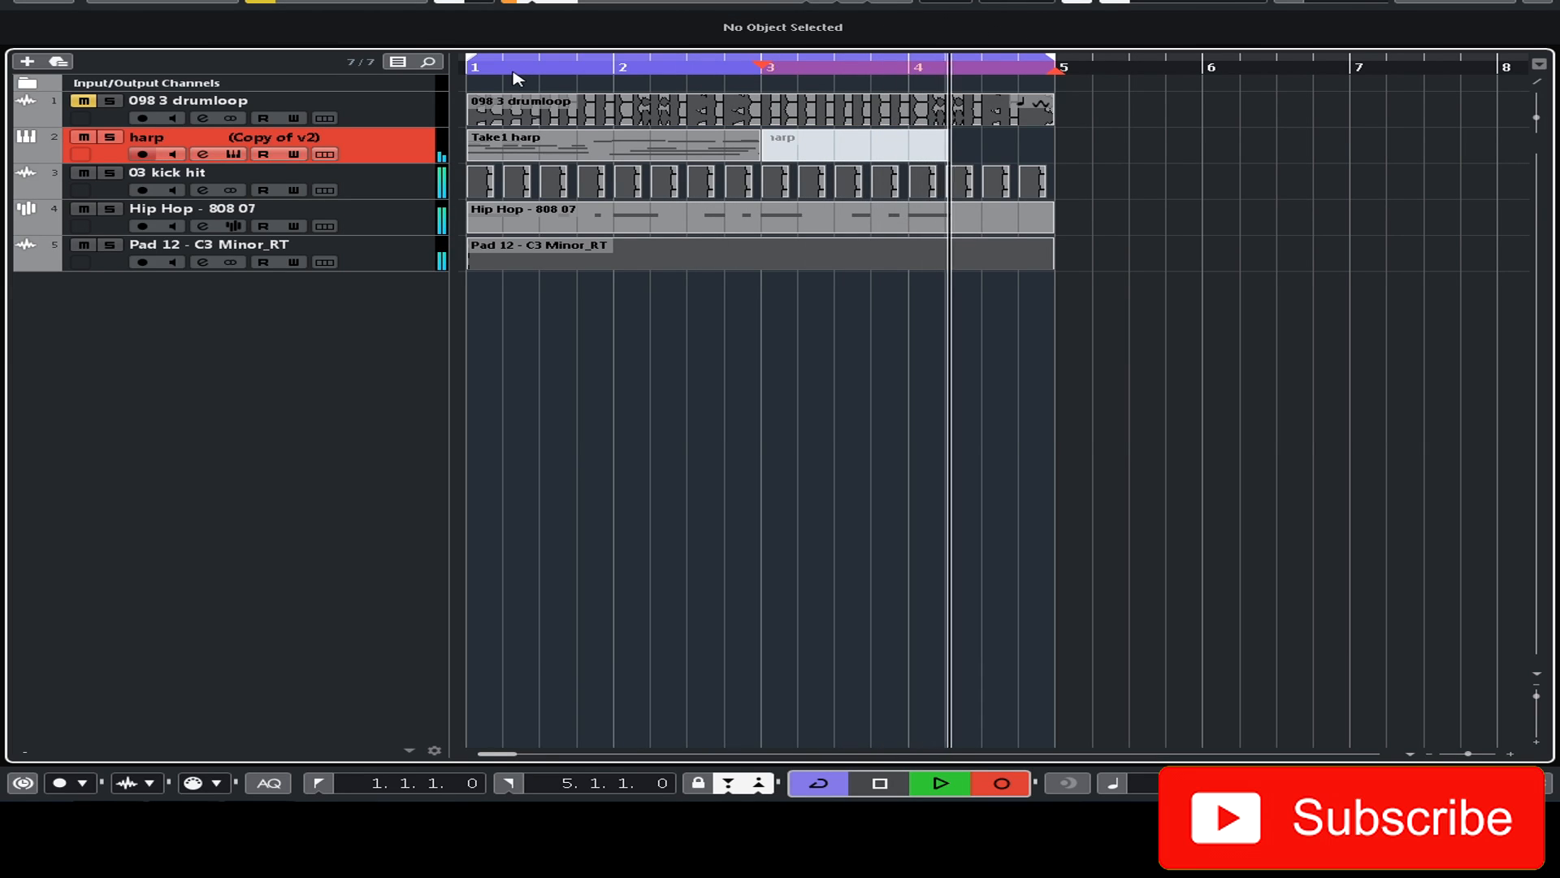
key("space")
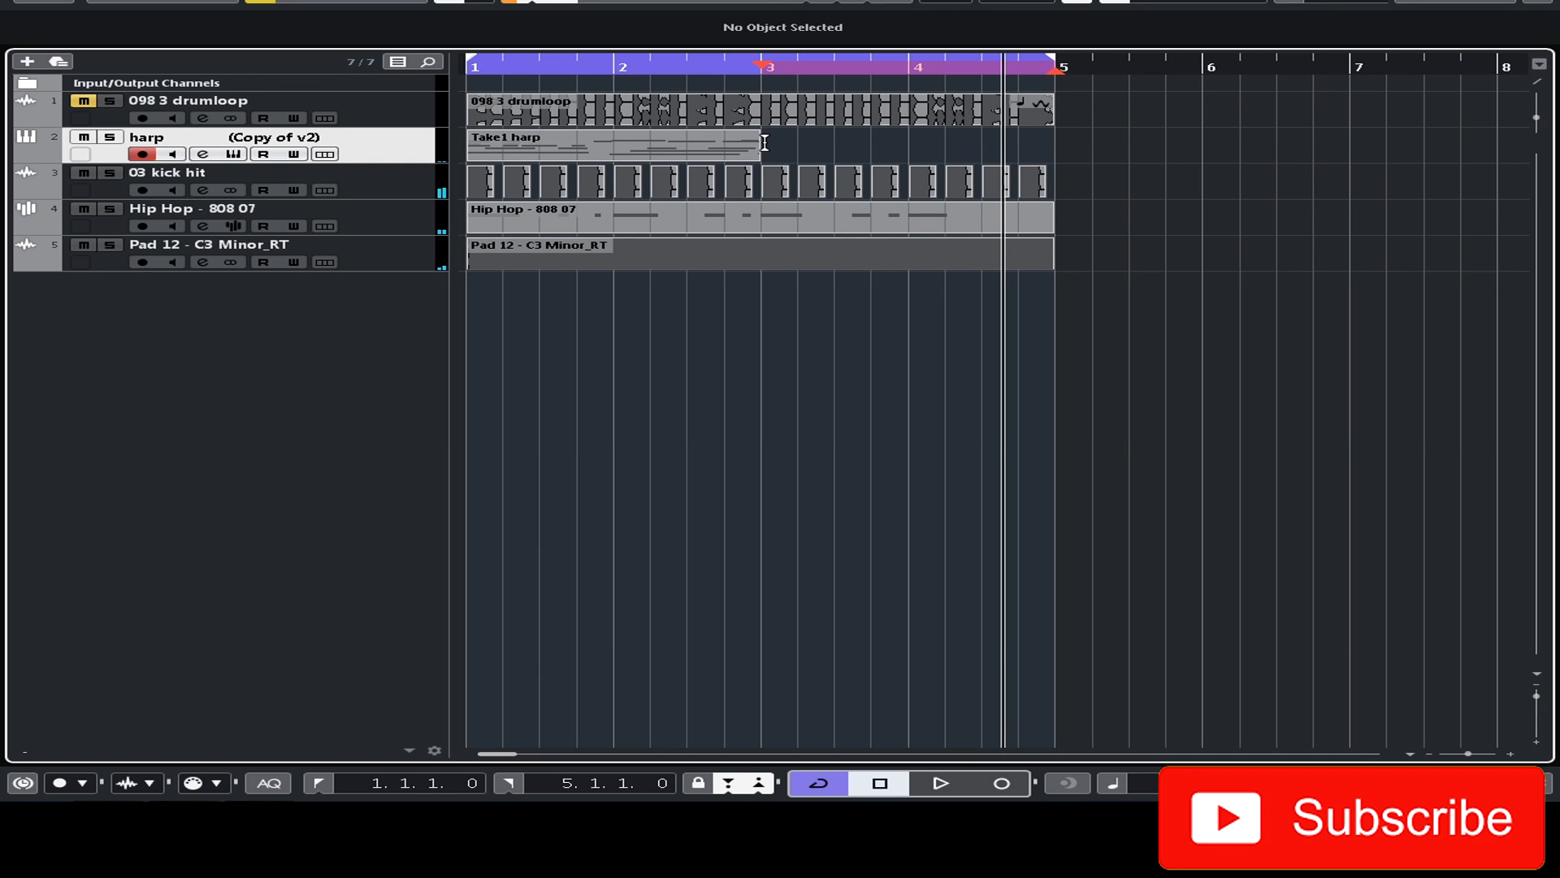
key("space")
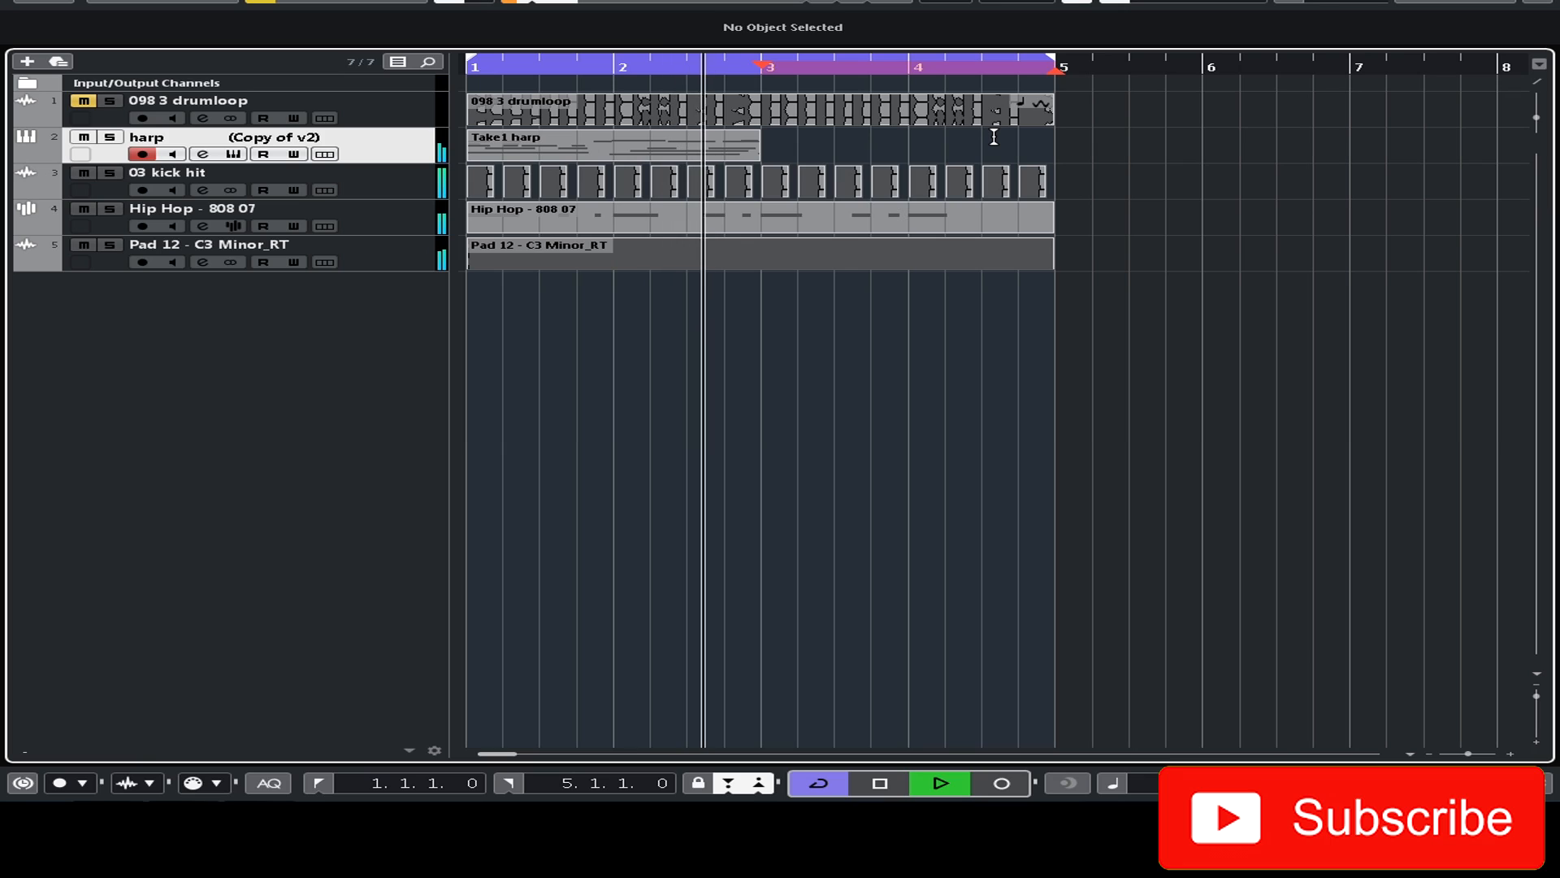
key("KP_Multiply")
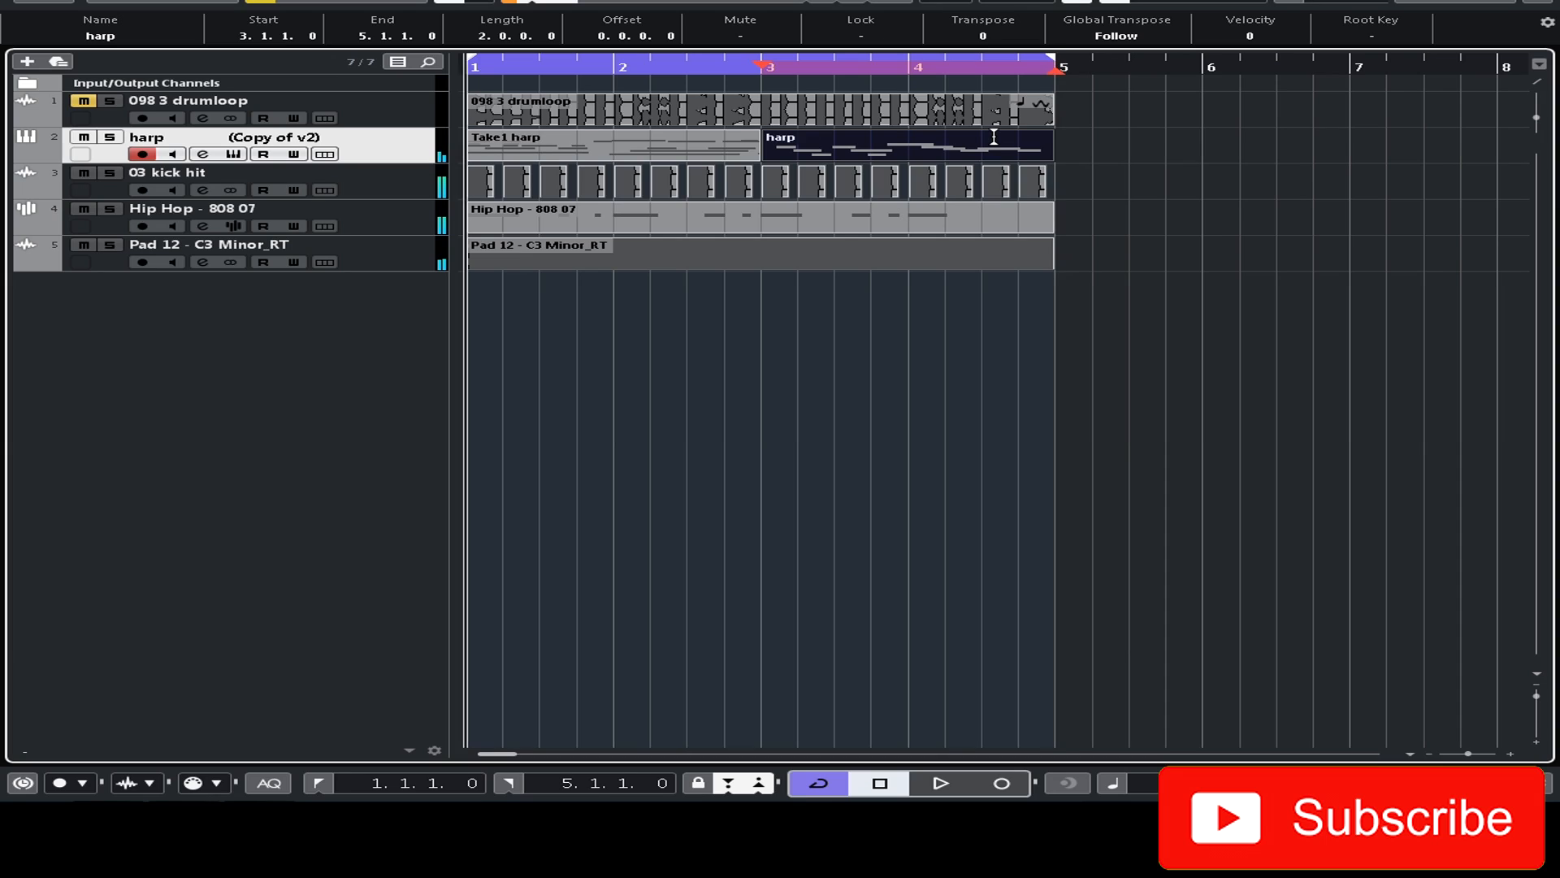
Step: Deactivate Punch In and Punch Out, return to the project start and play back the recorded harp part
left_click(728, 782)
left_click(766, 782)
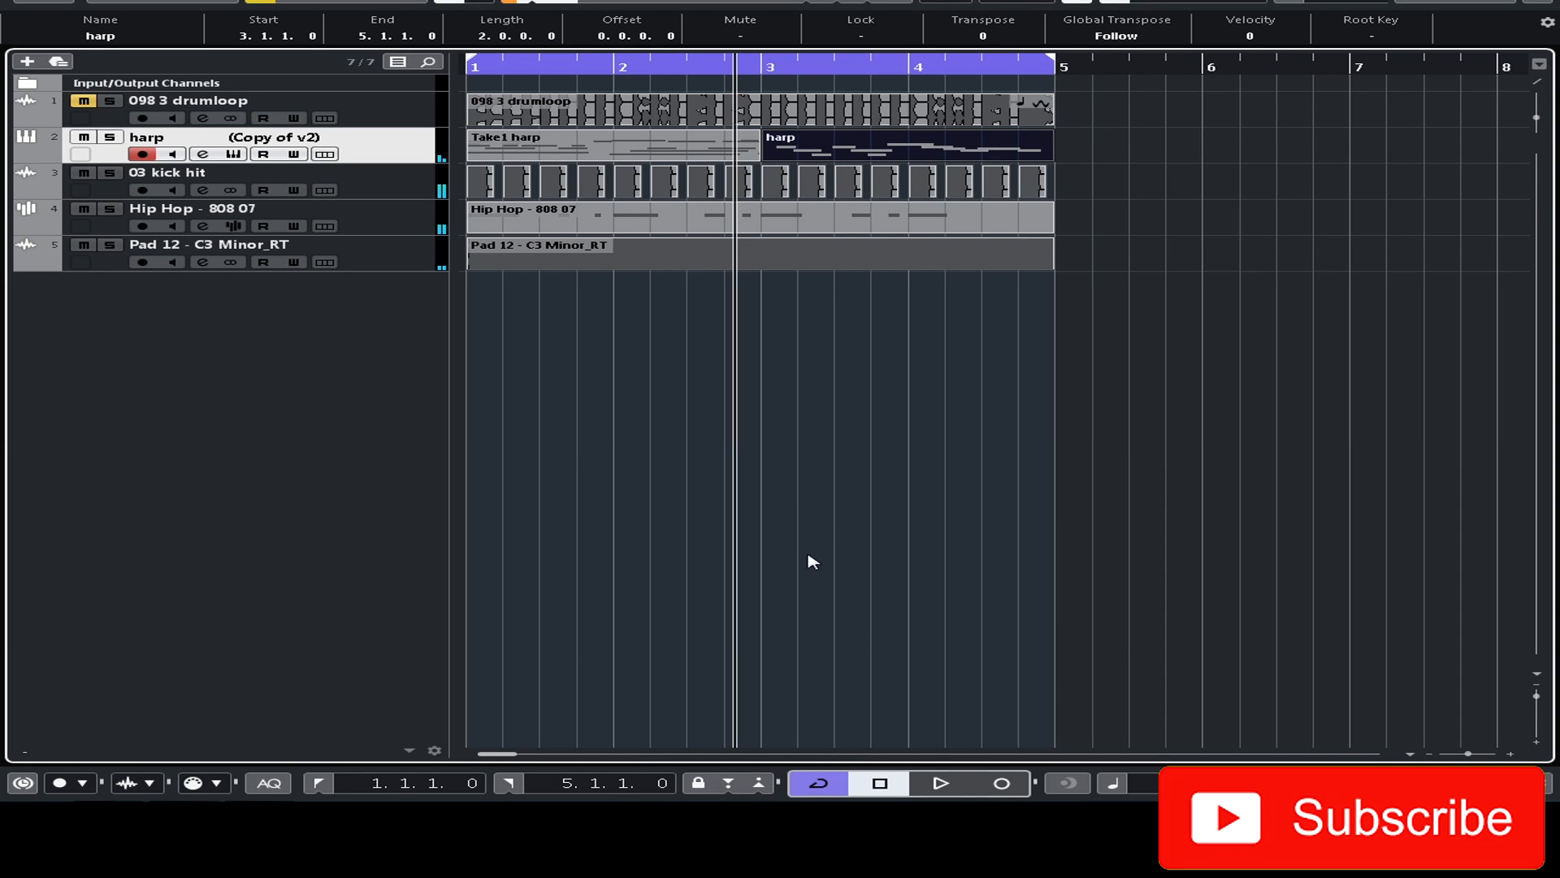
key("Home")
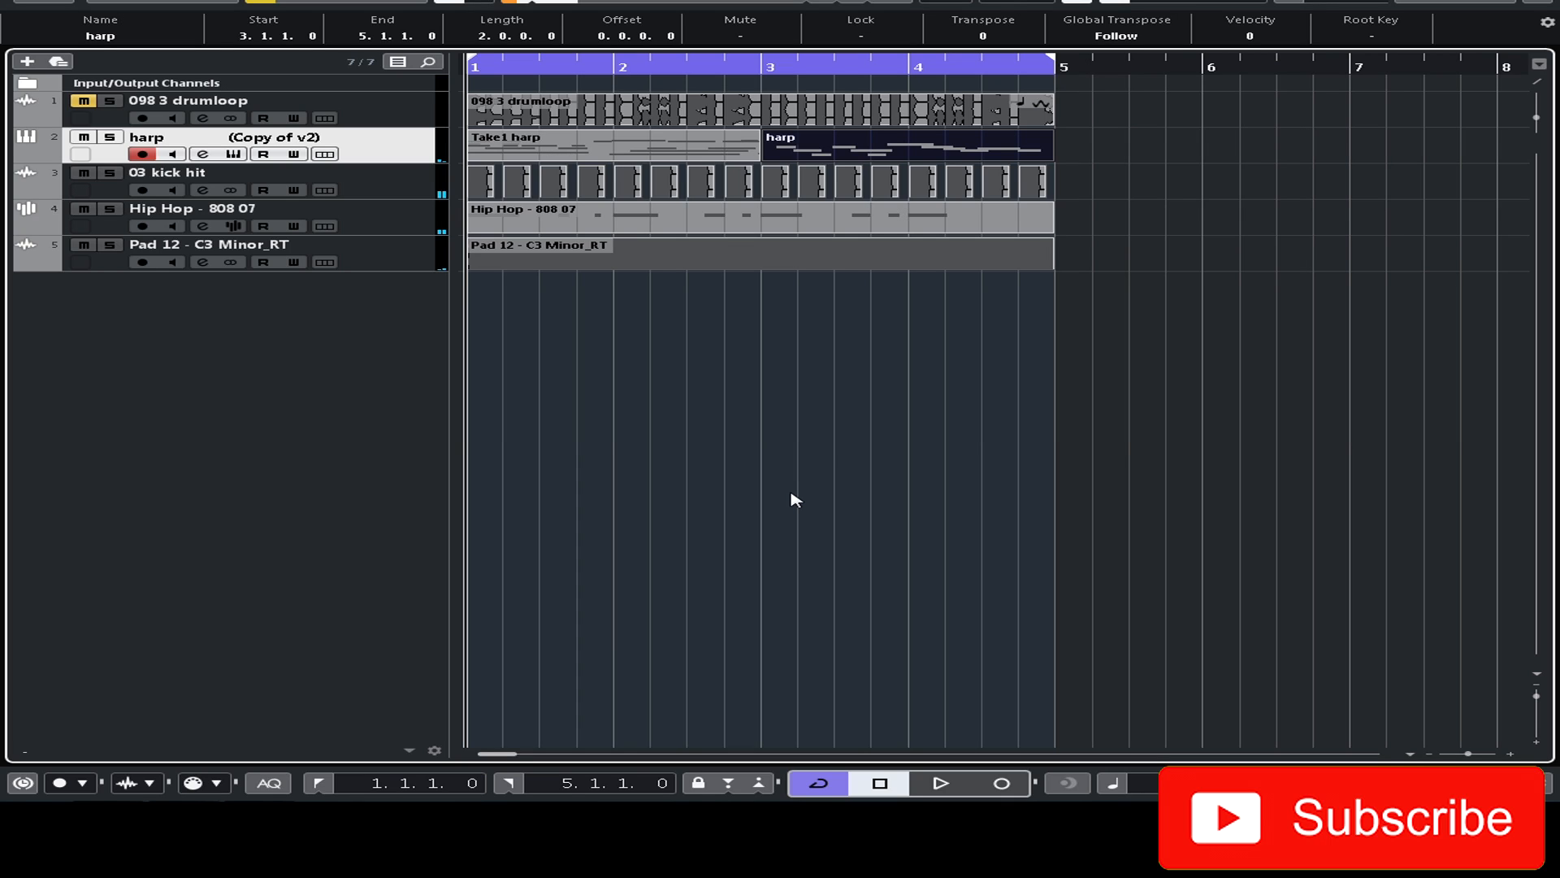
key("space")
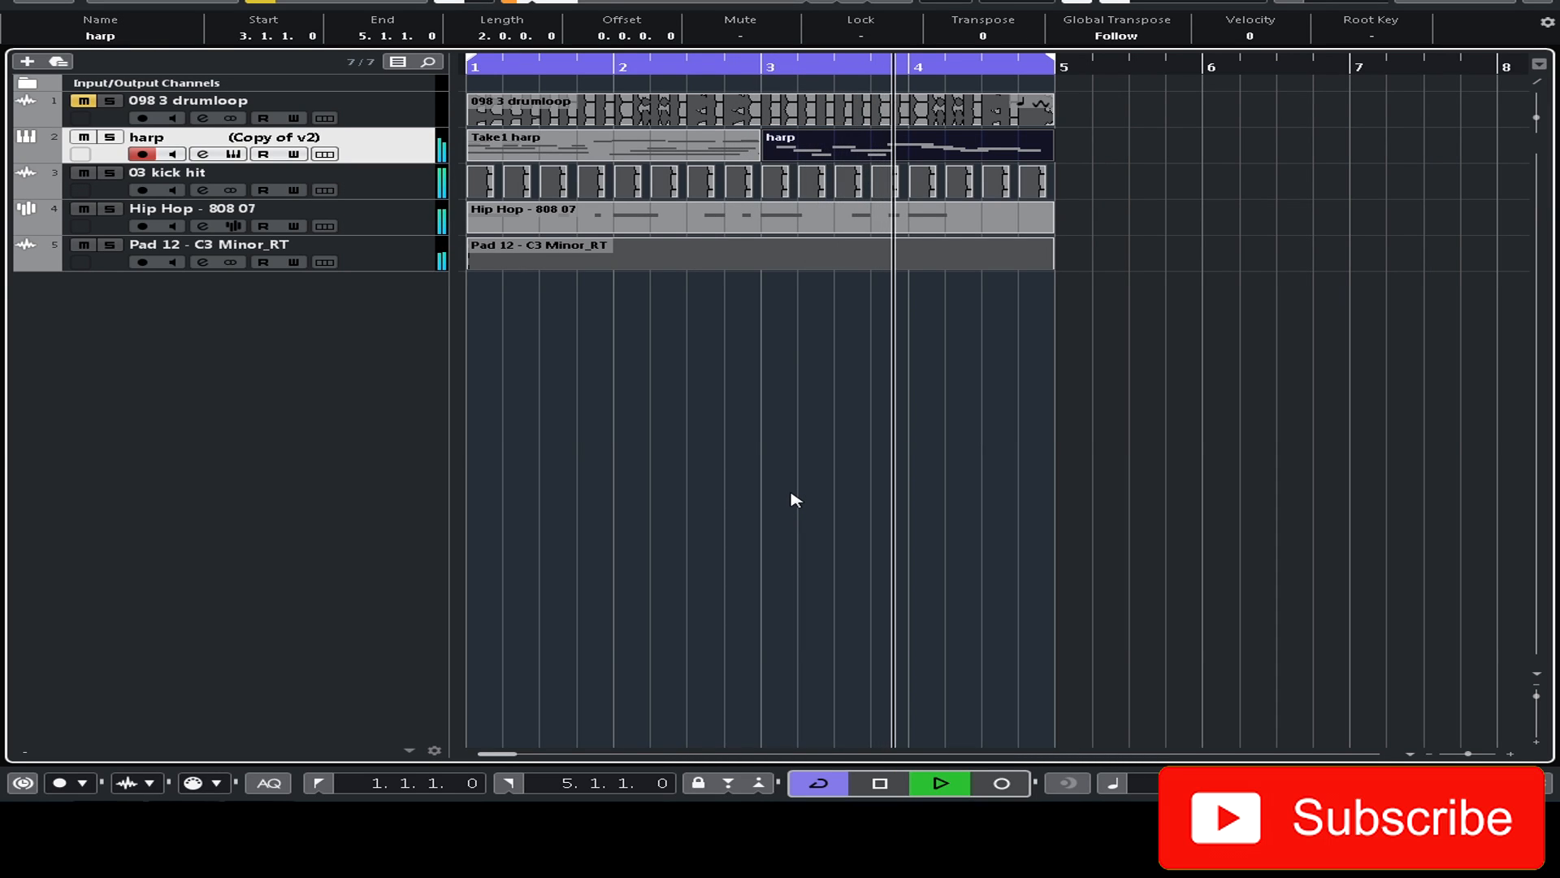
key("space")
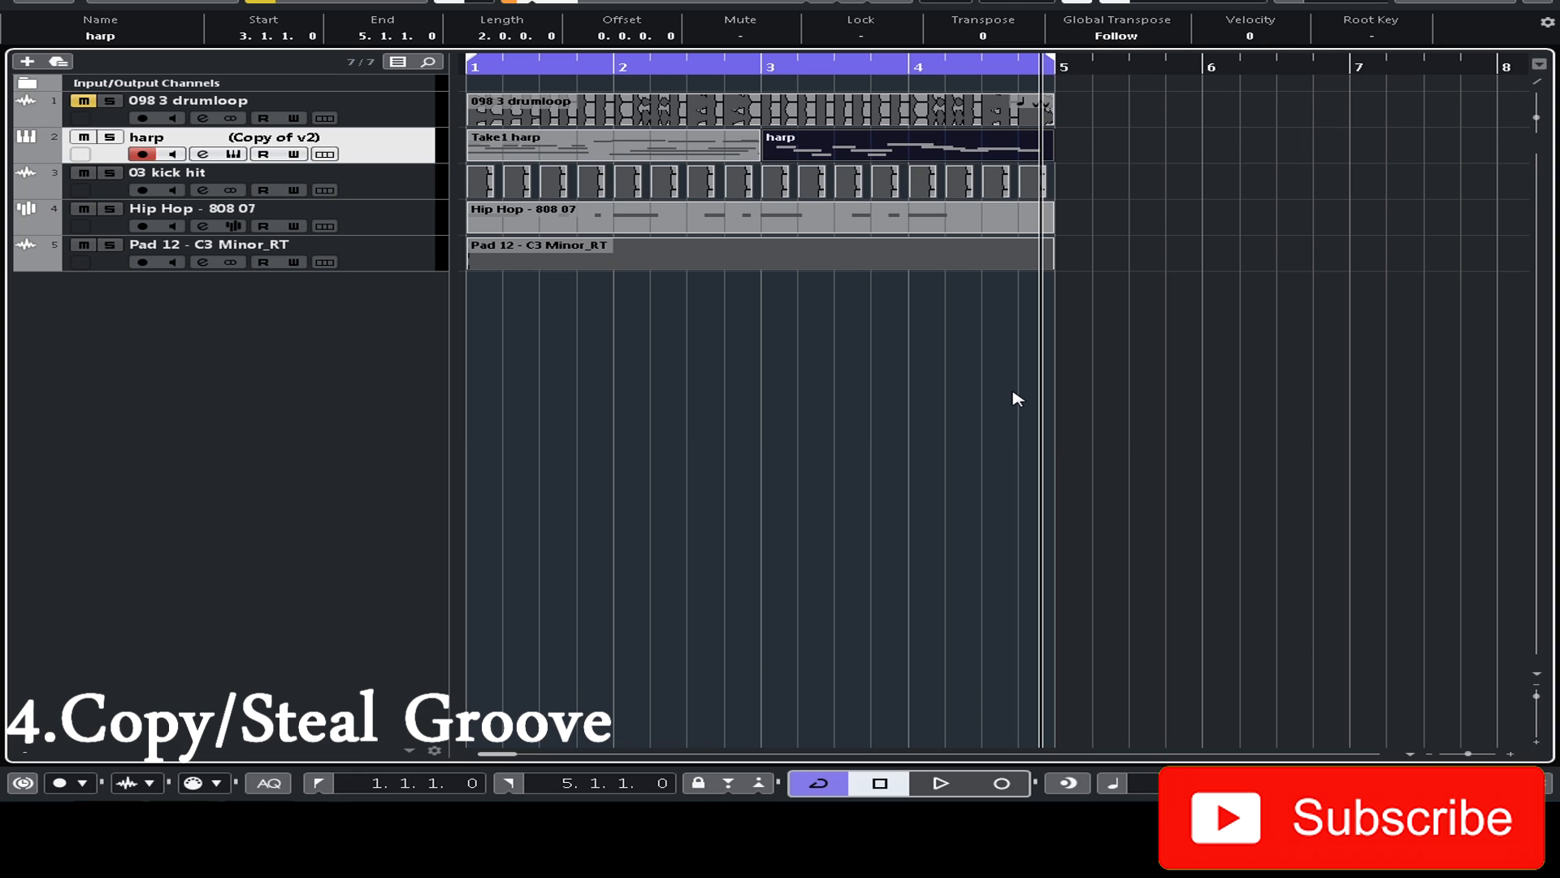
Step: Select the drumloop event, unmute and solo its track, and play the loop on its own
left_click(919, 418)
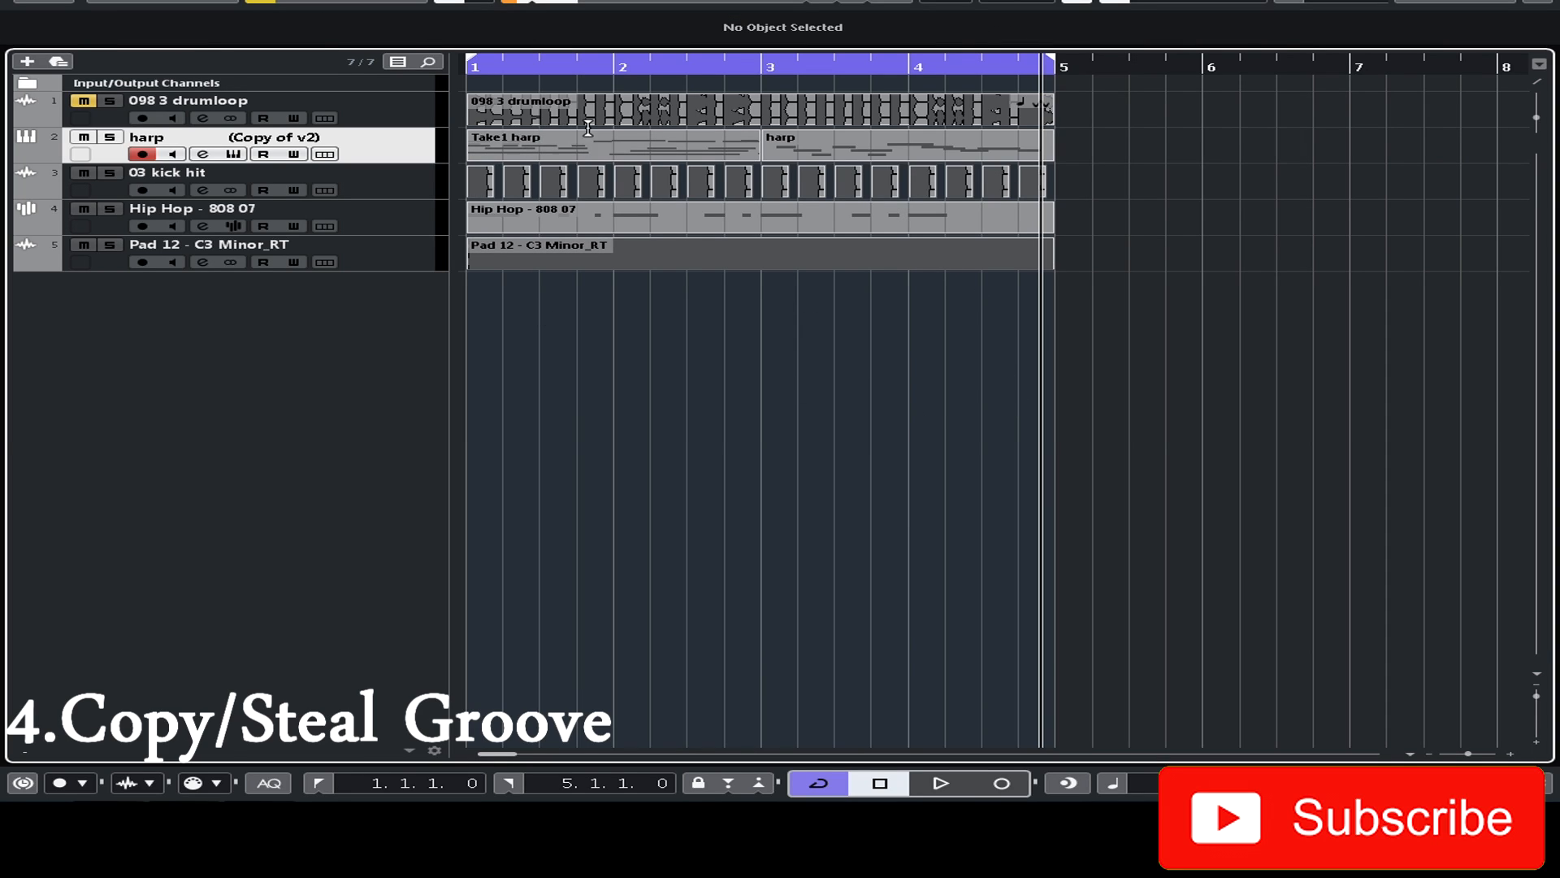
left_click(696, 121)
left_click(83, 100)
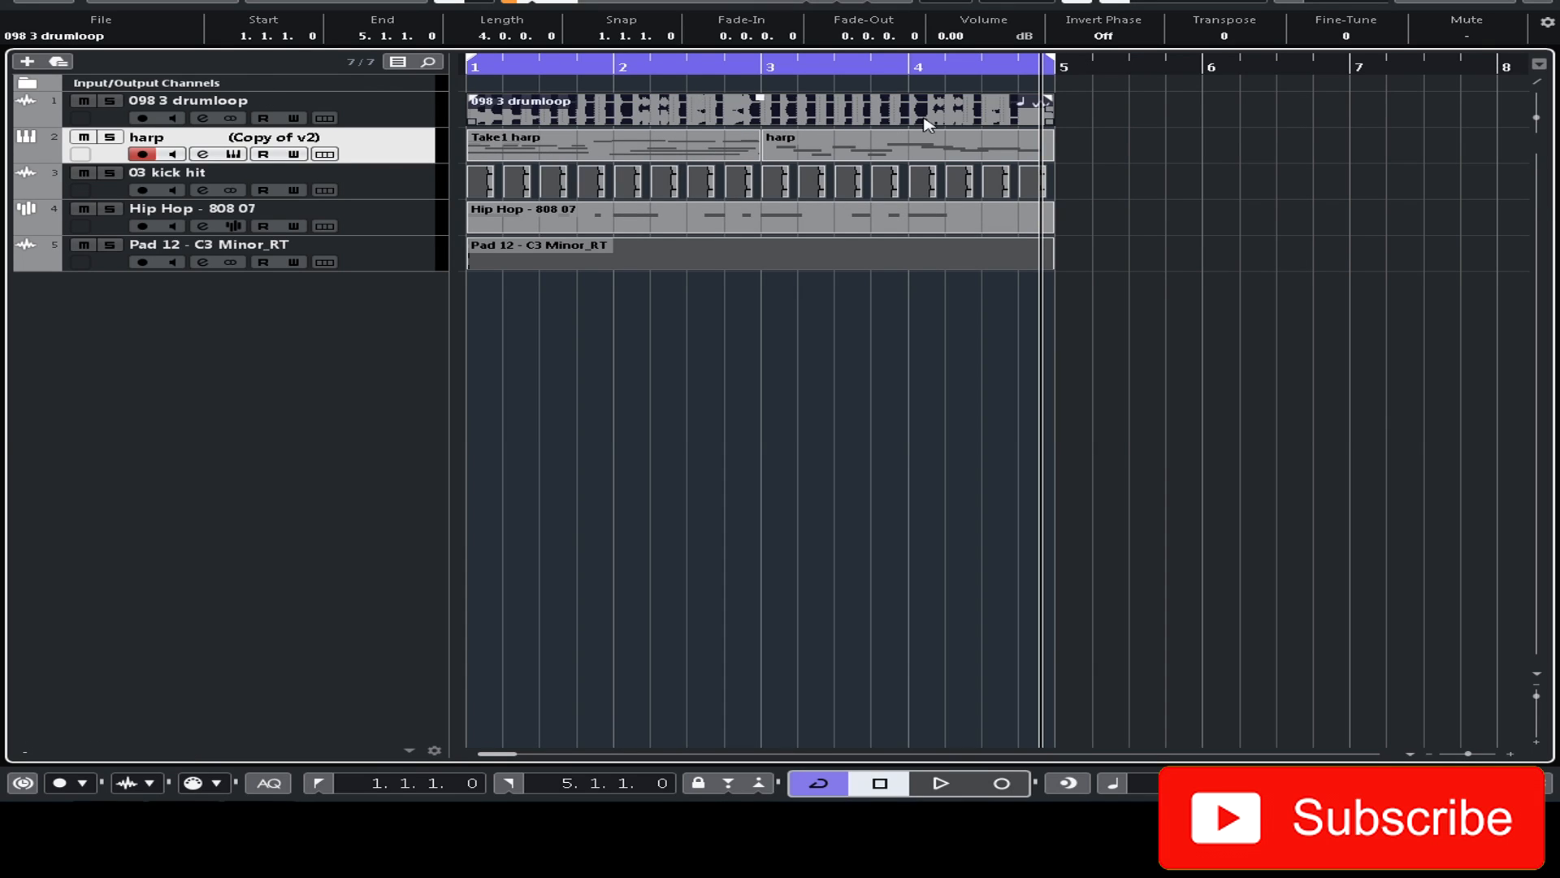
left_click(969, 120)
left_click(110, 101)
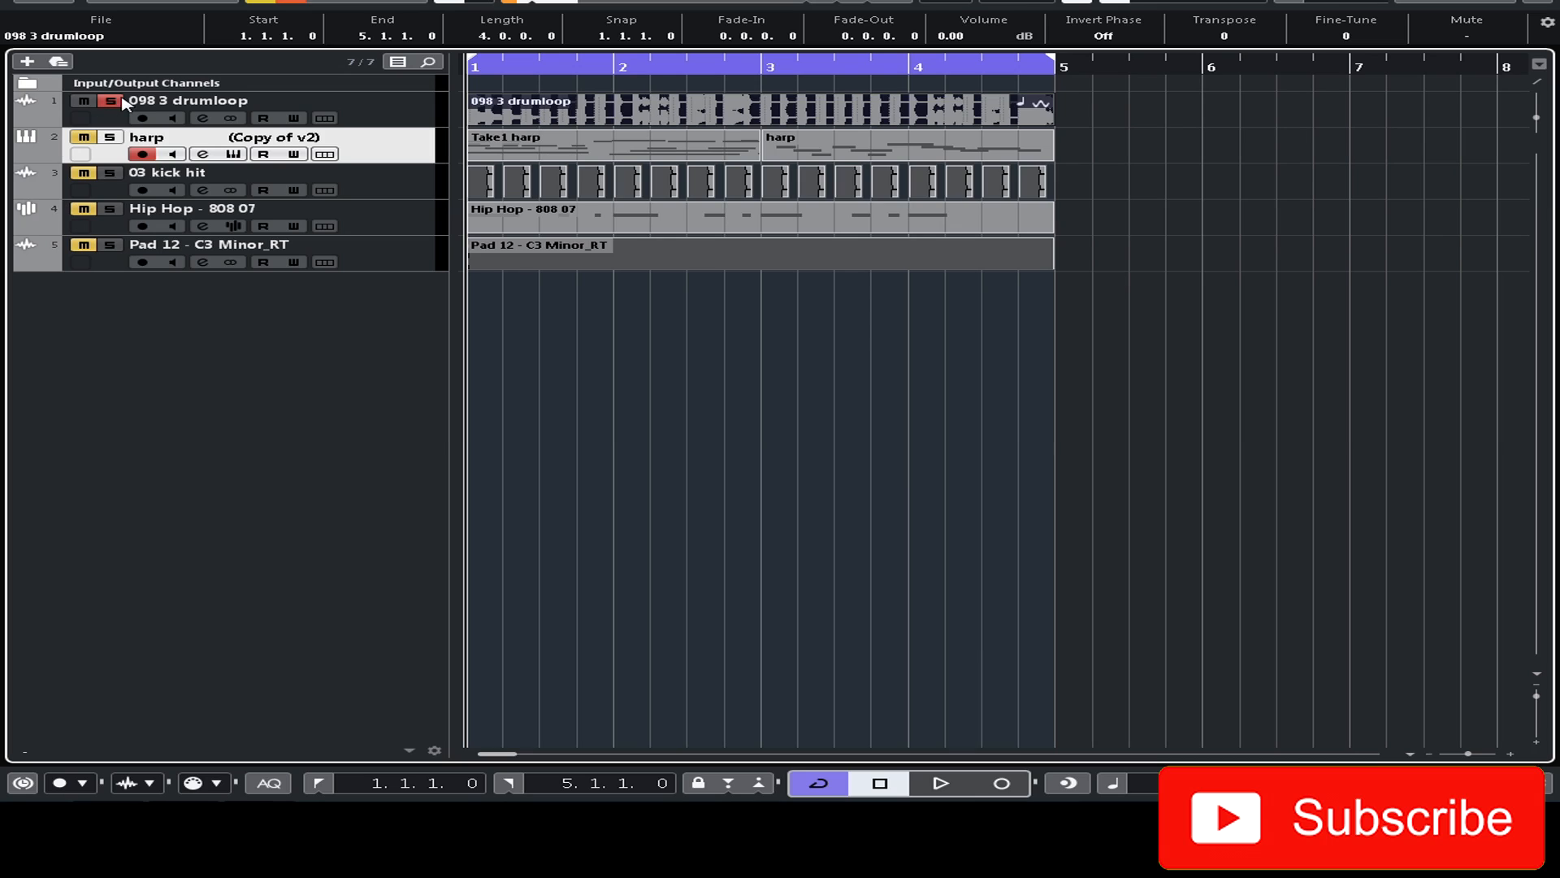
key("space")
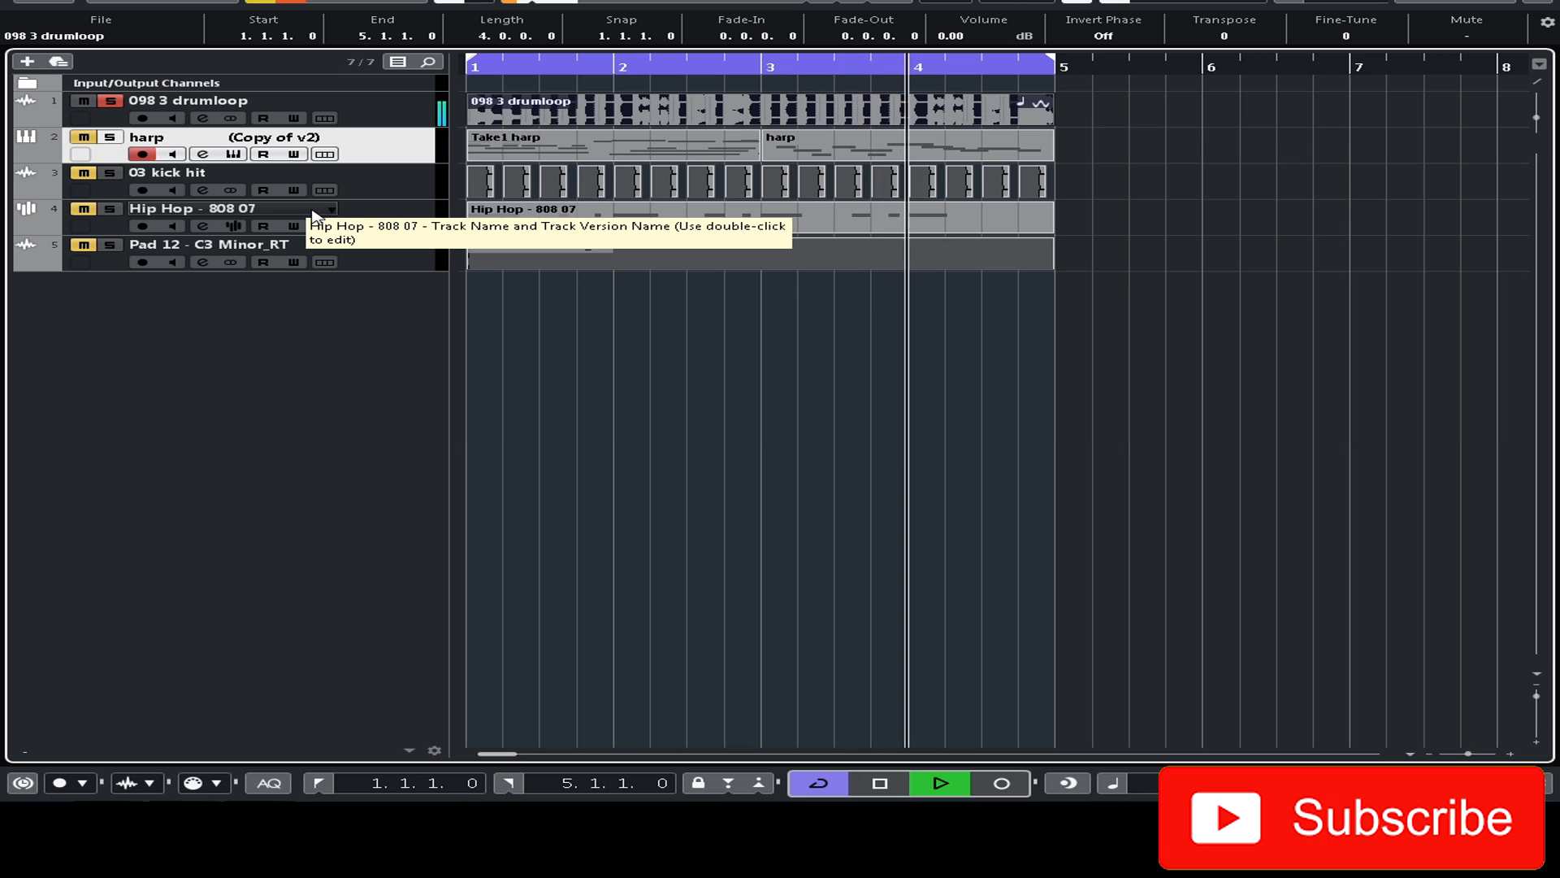
key("space")
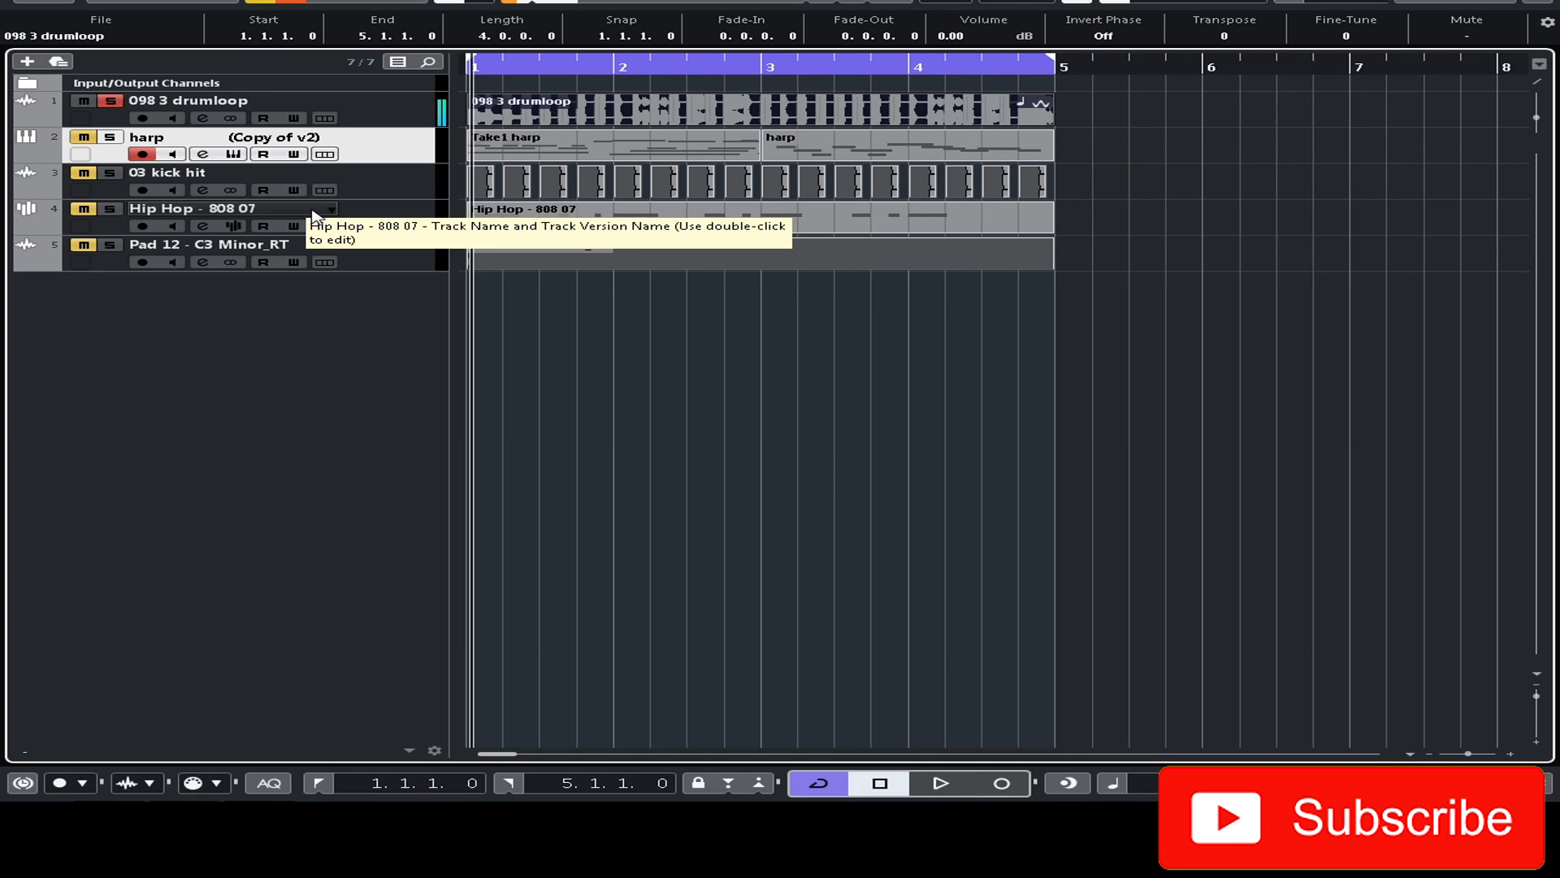
Step: Open the 098 3 drumloop event in the sample editor and show its hitpoint settings
double_click(776, 113)
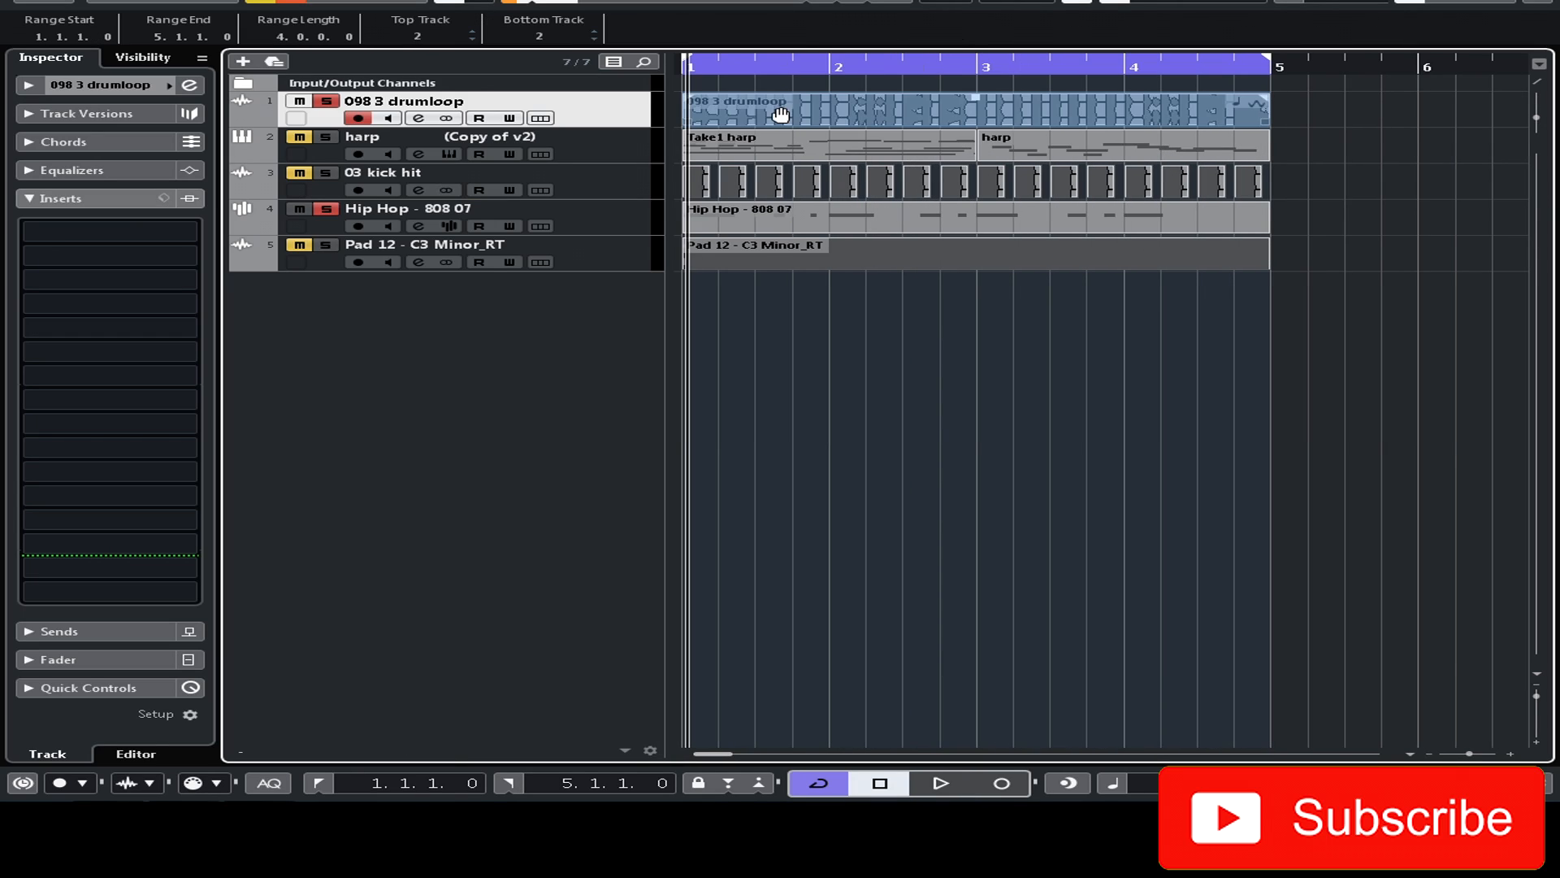
left_click(982, 396)
double_click(916, 119)
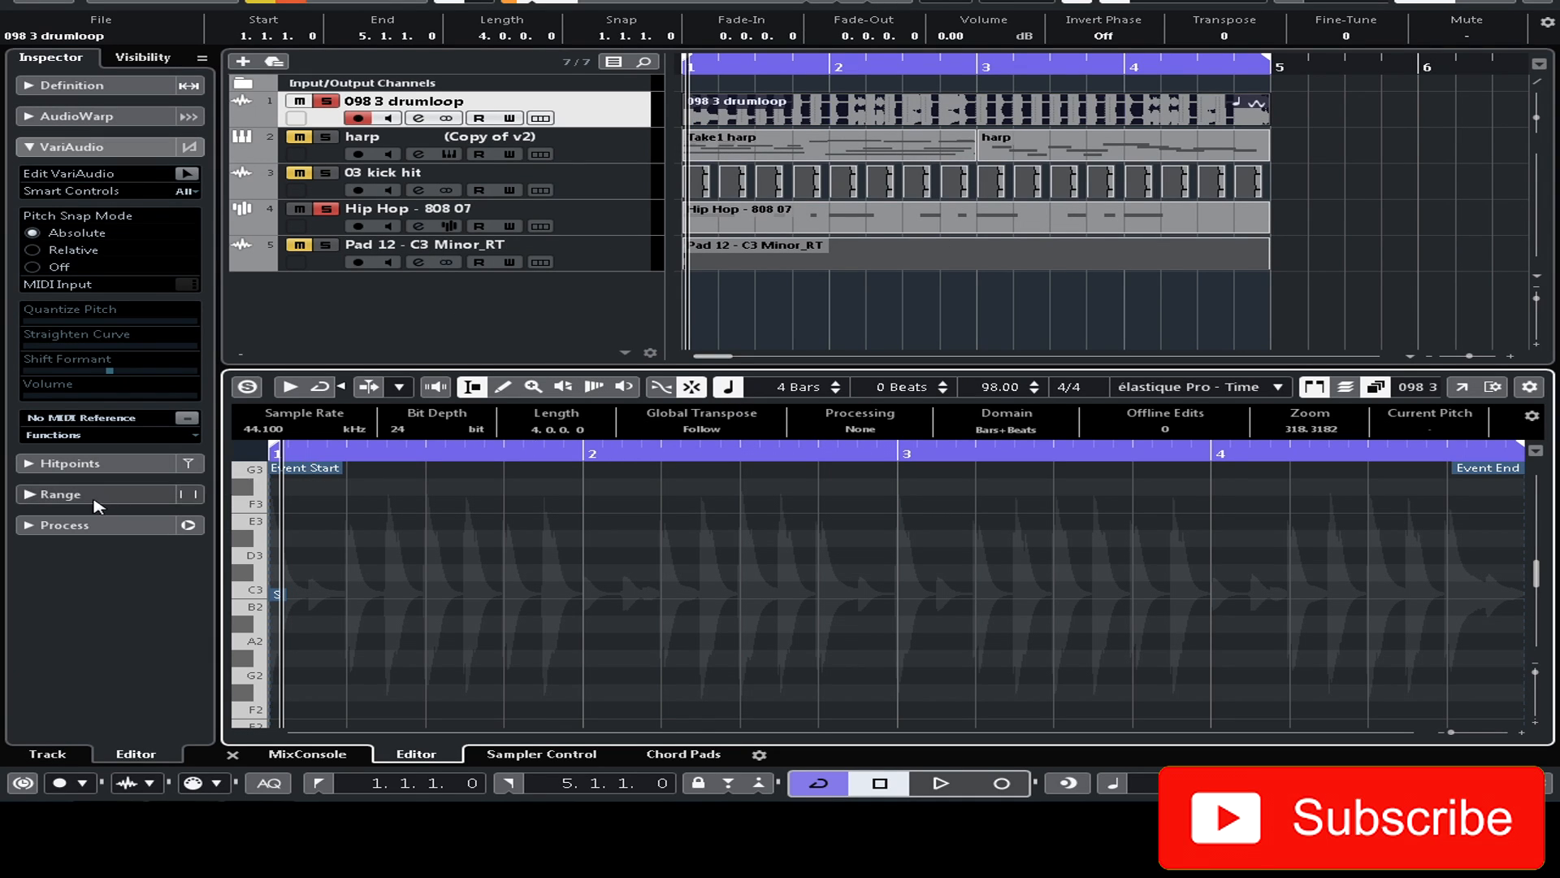
left_click(72, 463)
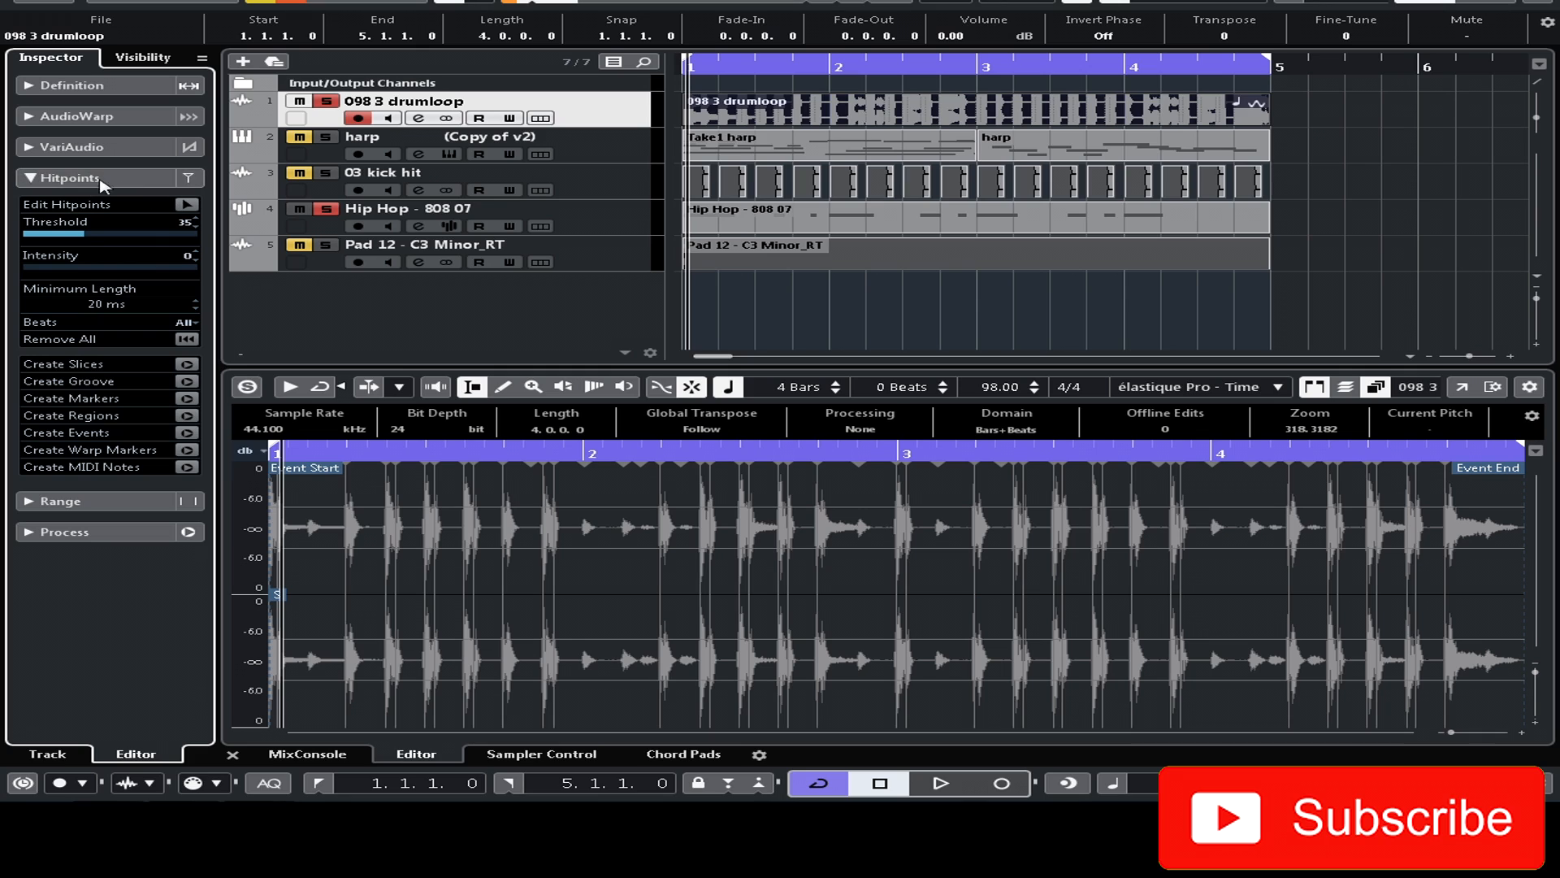
Step: Set the hitpoint threshold to 31, create a groove from the drumloop and check for it among the project's quantize presets
mouse_move(71, 236)
left_mouse_down()
mouse_move(100, 235)
mouse_move(64, 245)
mouse_move(78, 245)
left_mouse_up()
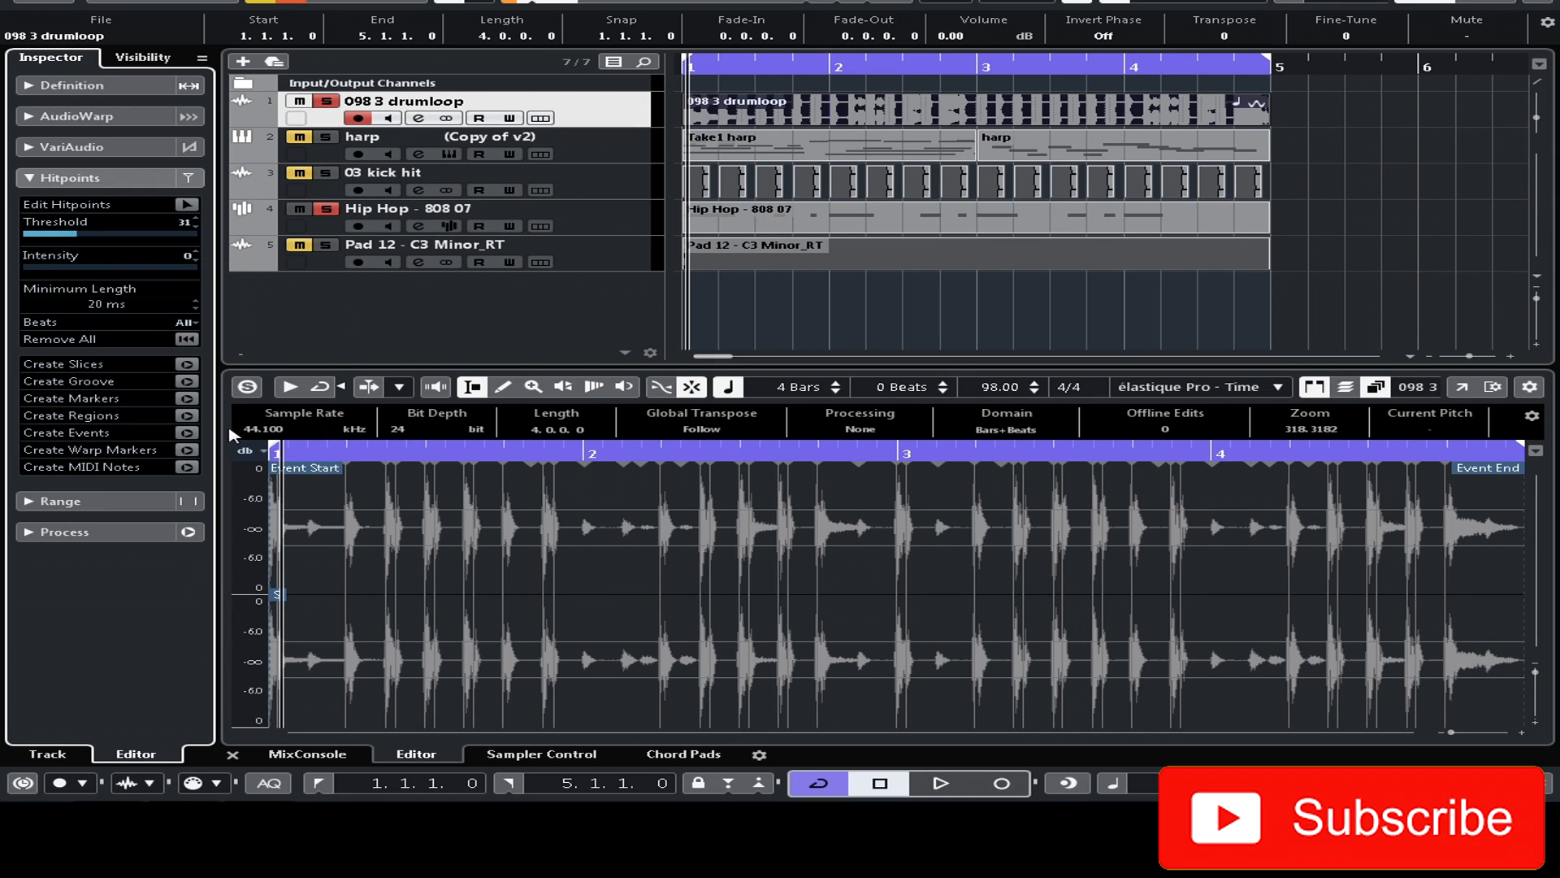
left_click(188, 383)
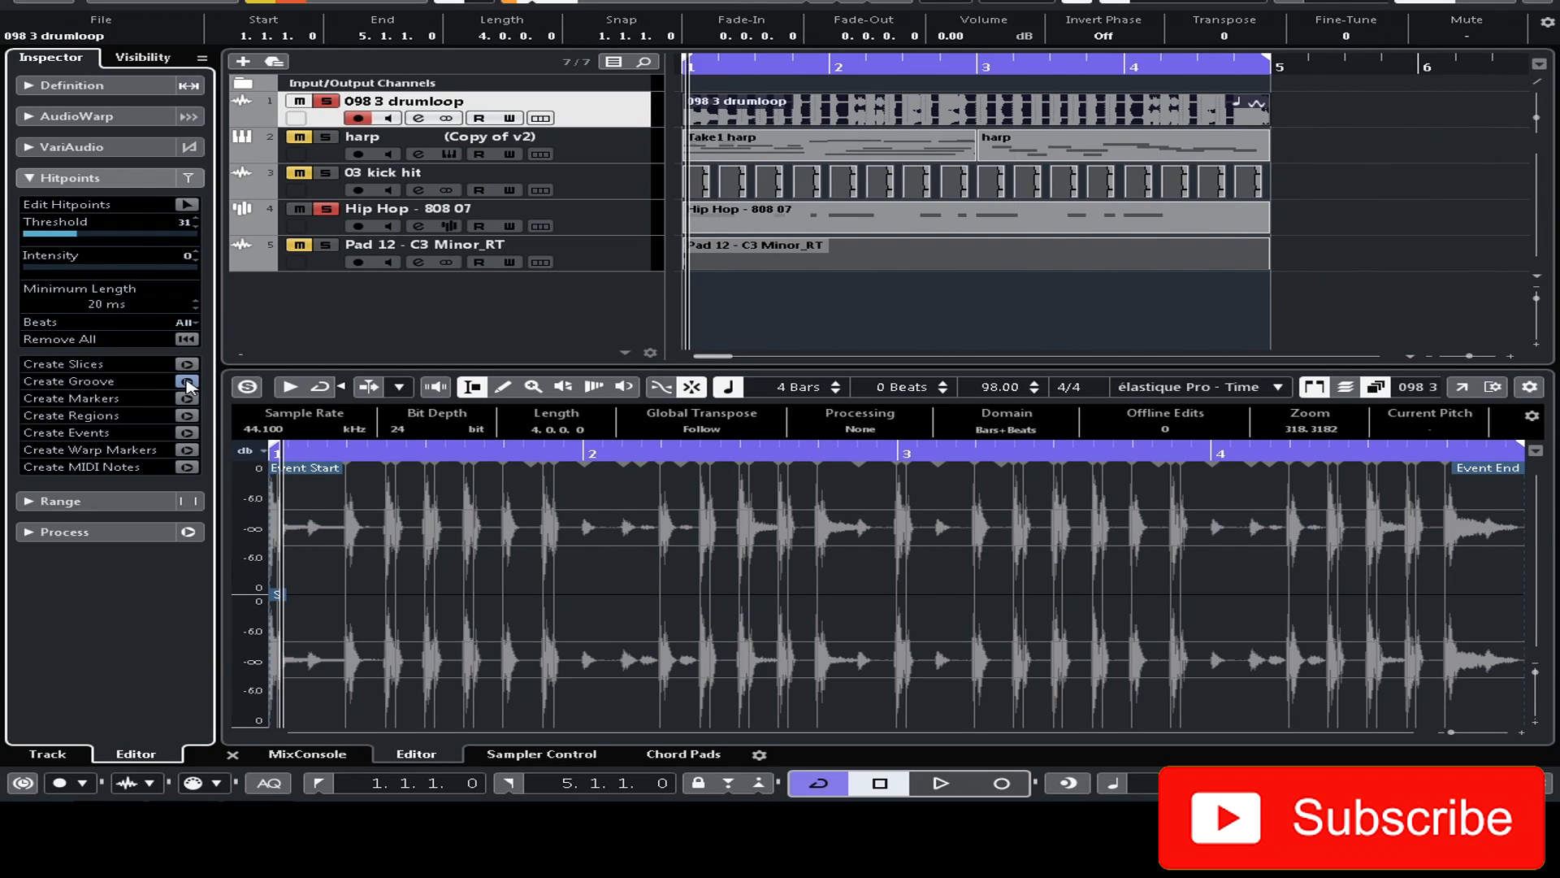
left_click(998, 312)
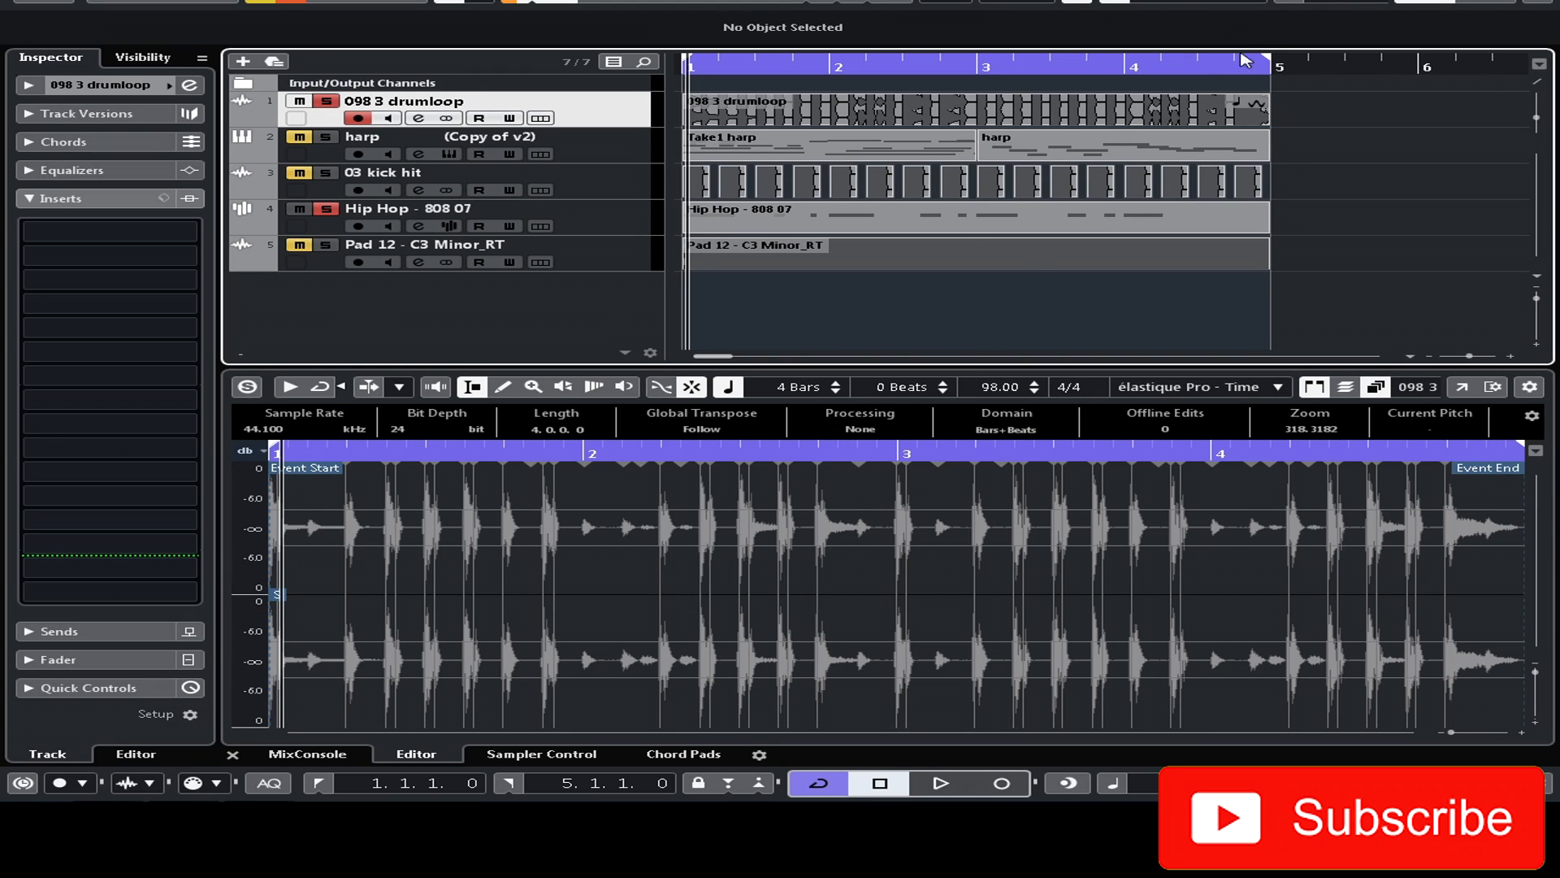
left_click(1354, 3)
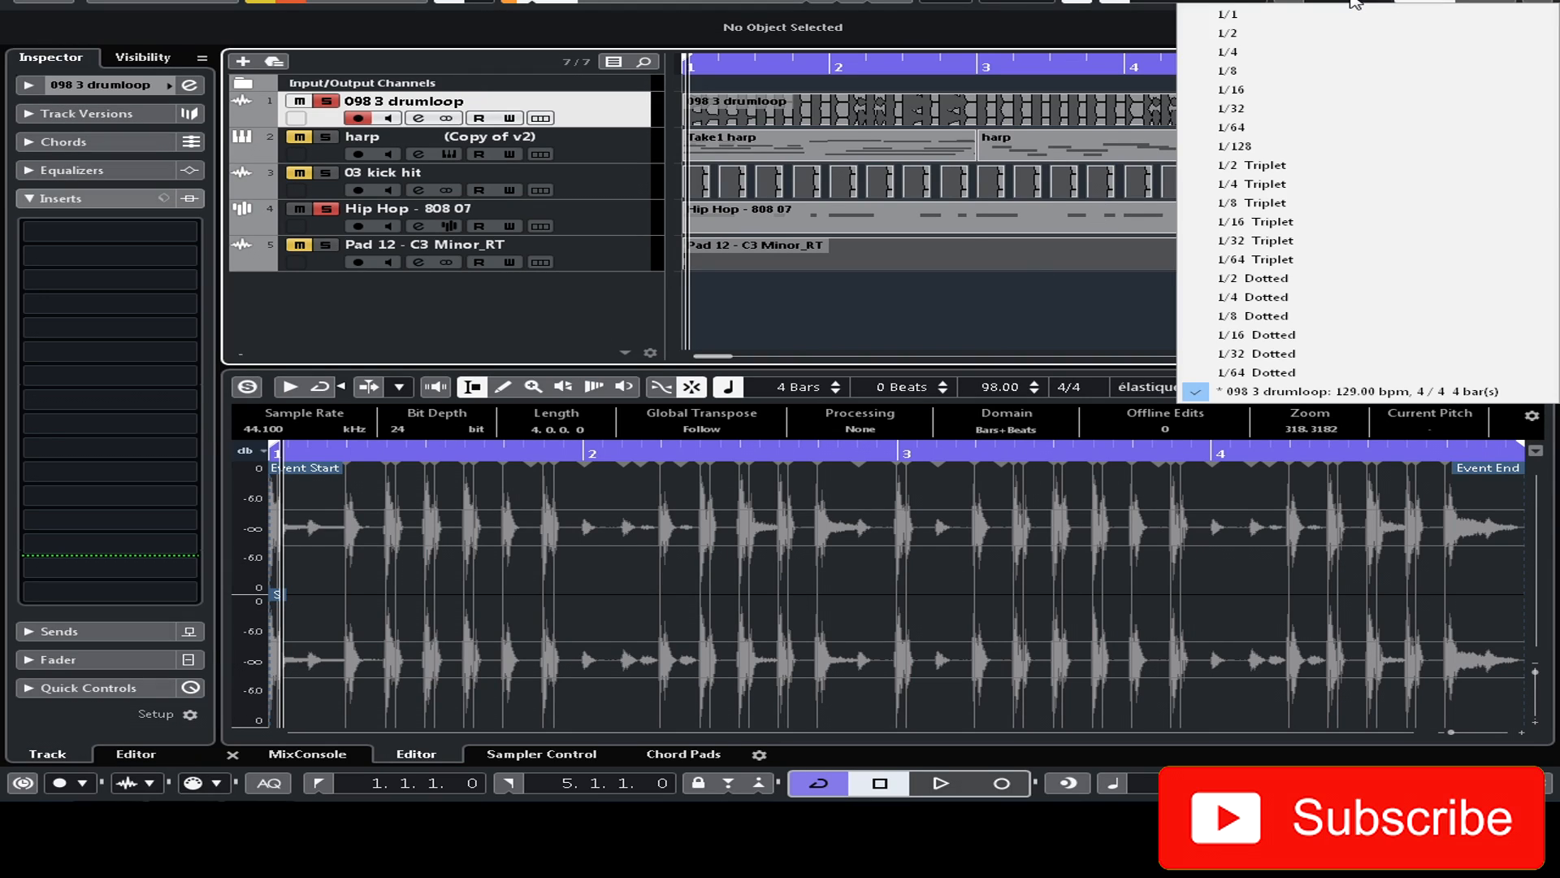
left_click(1337, 5)
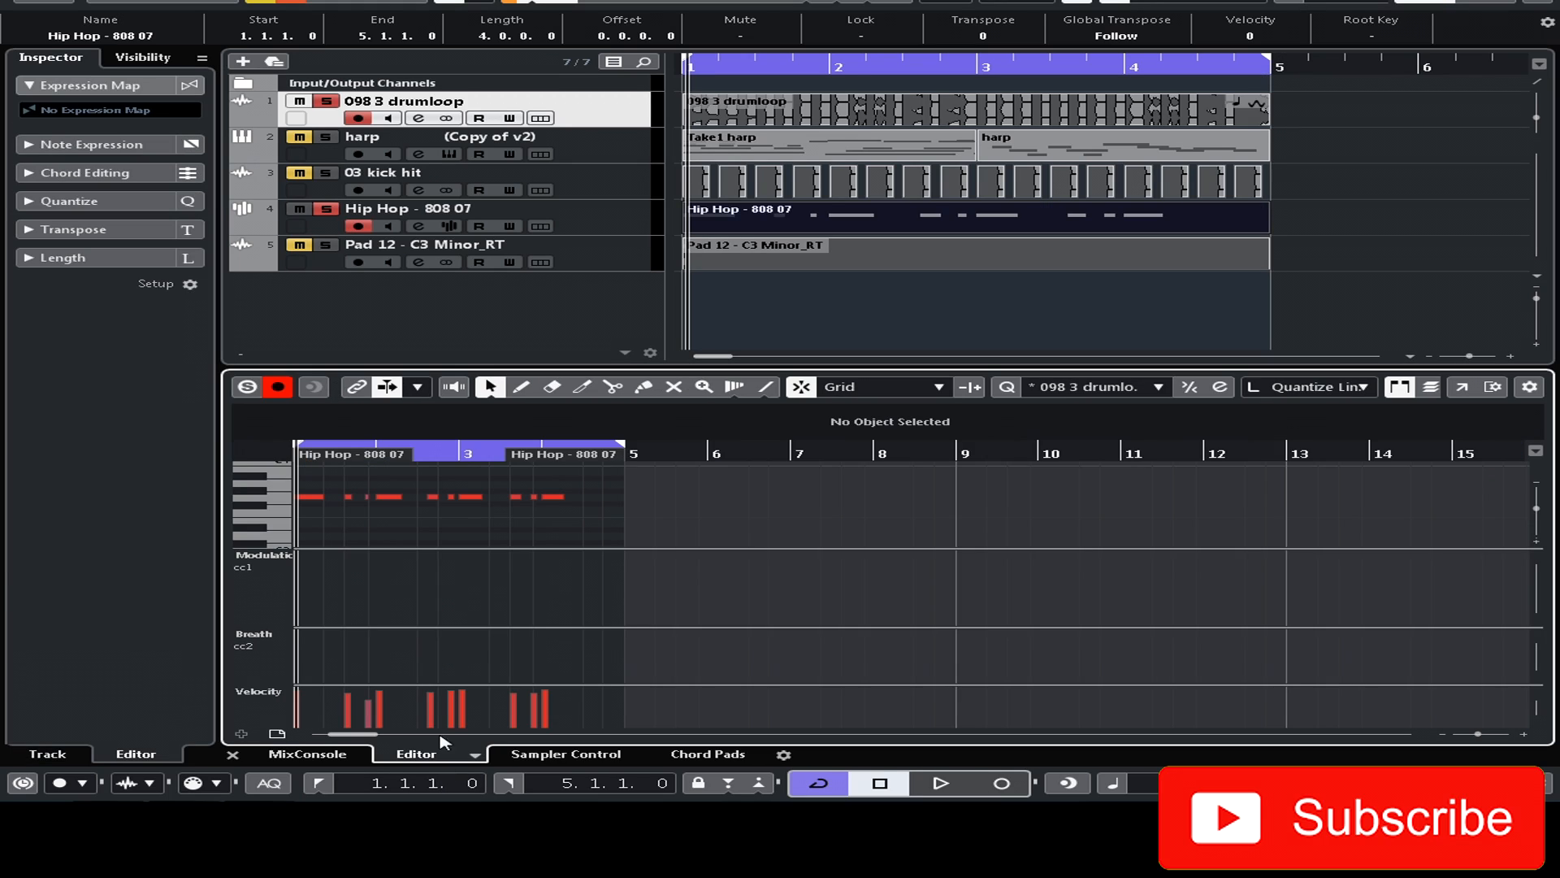
Step: Open the Hip Hop - 808 07 part's MIDI editor in a separate window and select all of its notes
left_click(1463, 386)
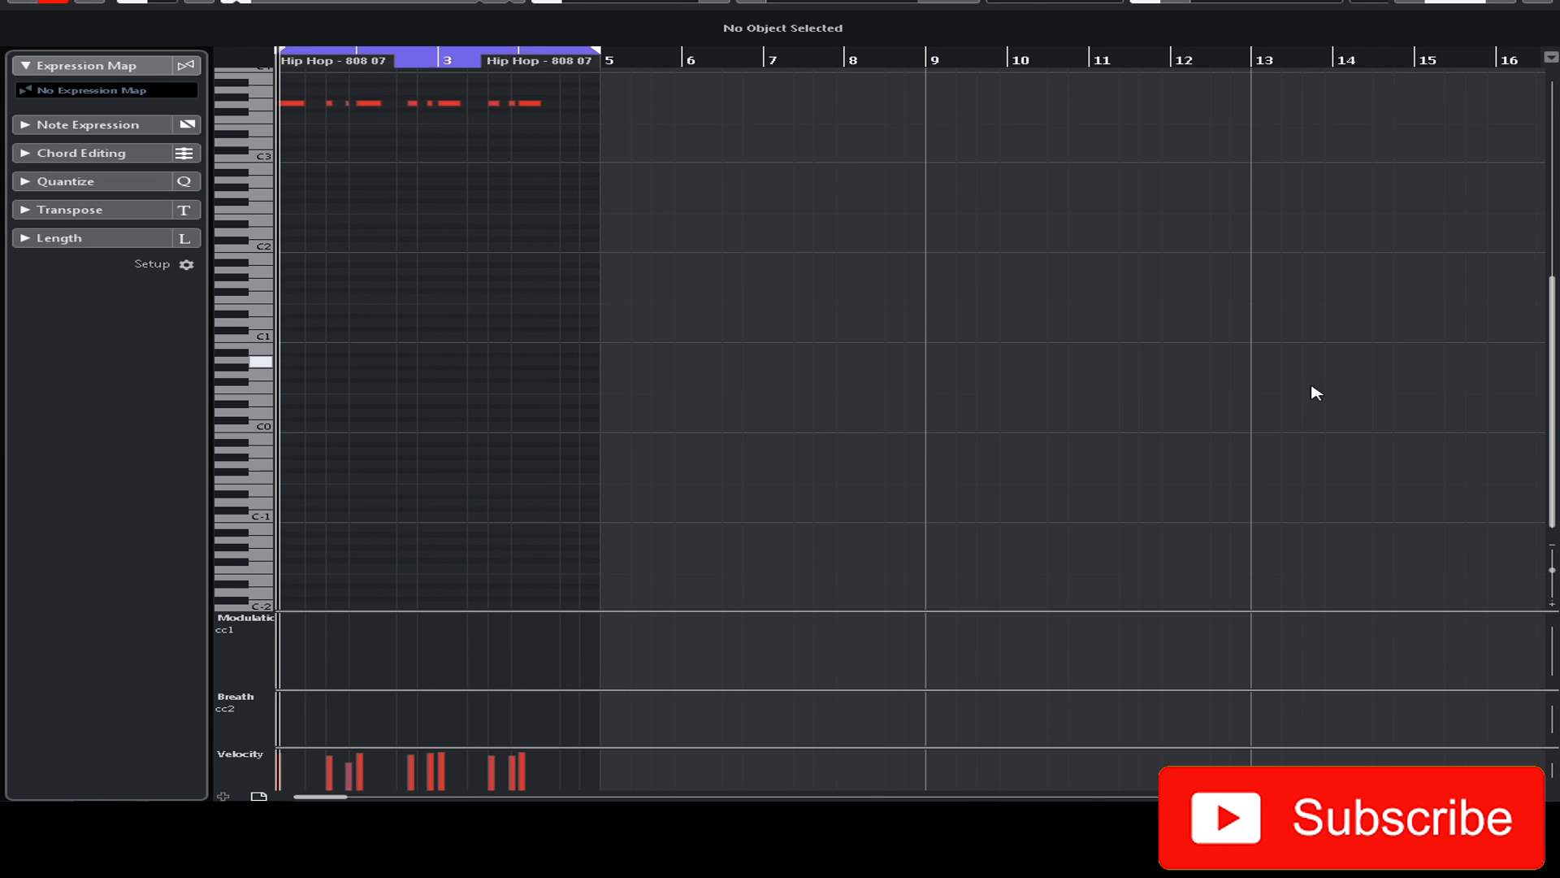
left_click_drag(577, 90, 252, 163)
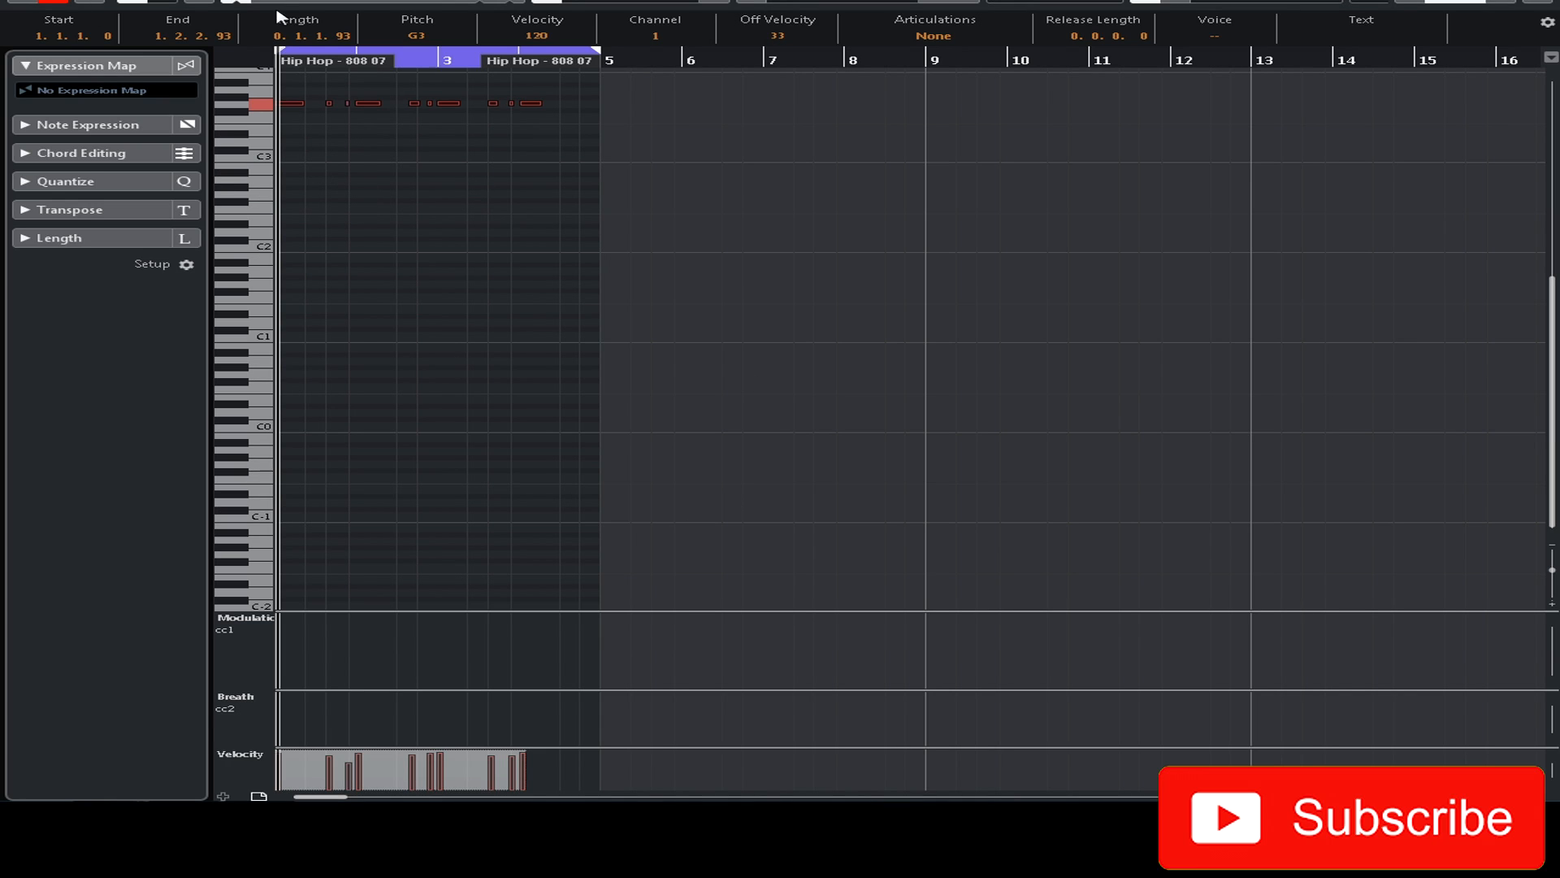
left_click_drag(461, 83, 377, 122)
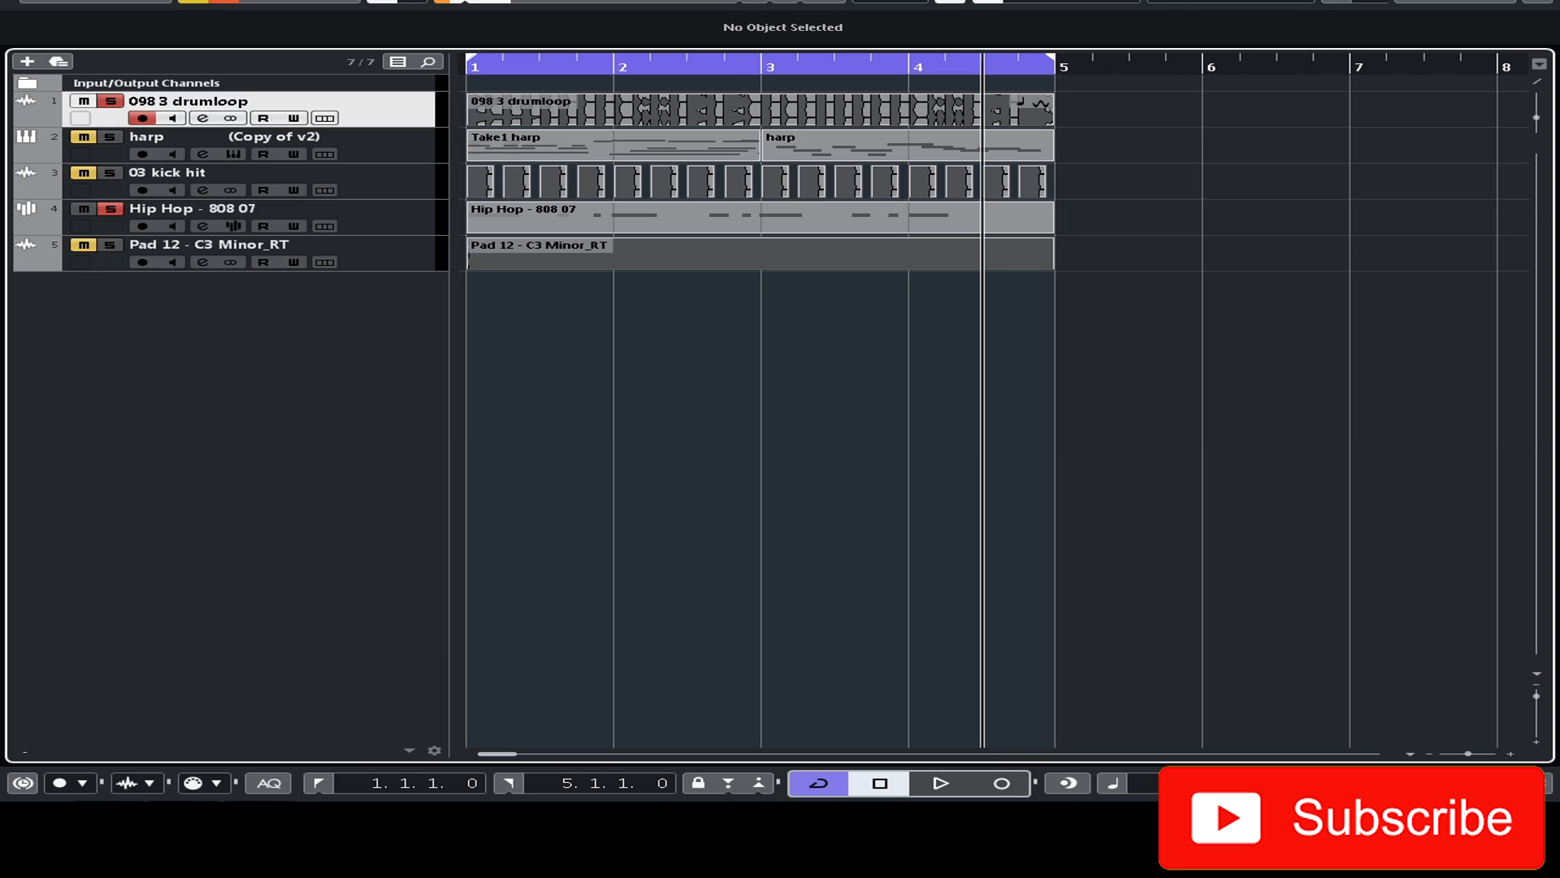
Step: Open the Quantize Panel and choose the groove preset extracted from the 098 3 drumloop
left_click(97, 2)
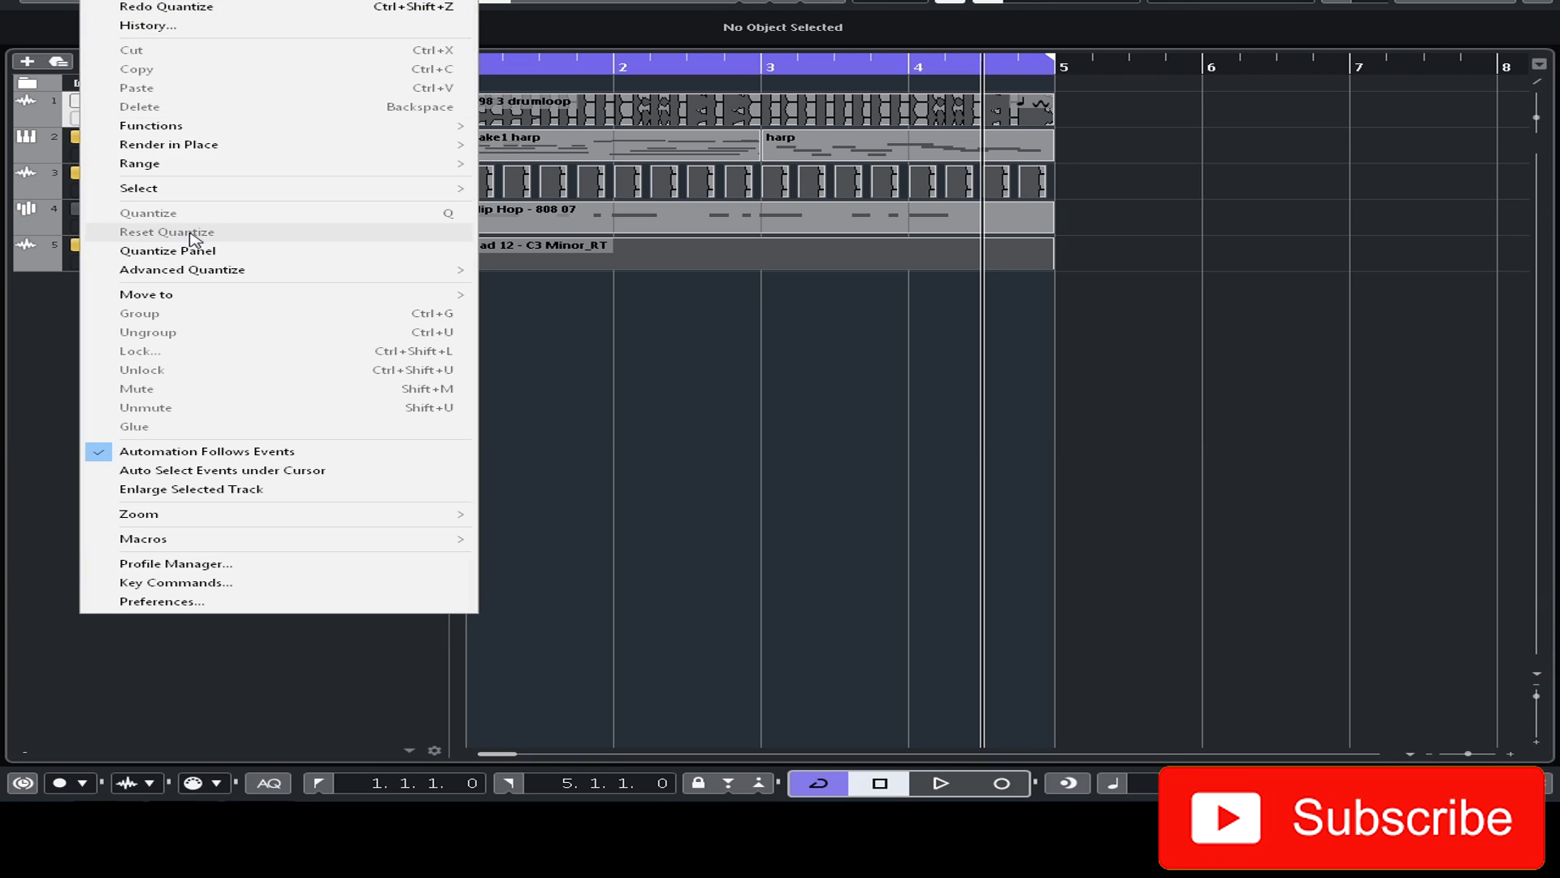
left_click(192, 257)
left_click_drag(173, 0, 411, 37)
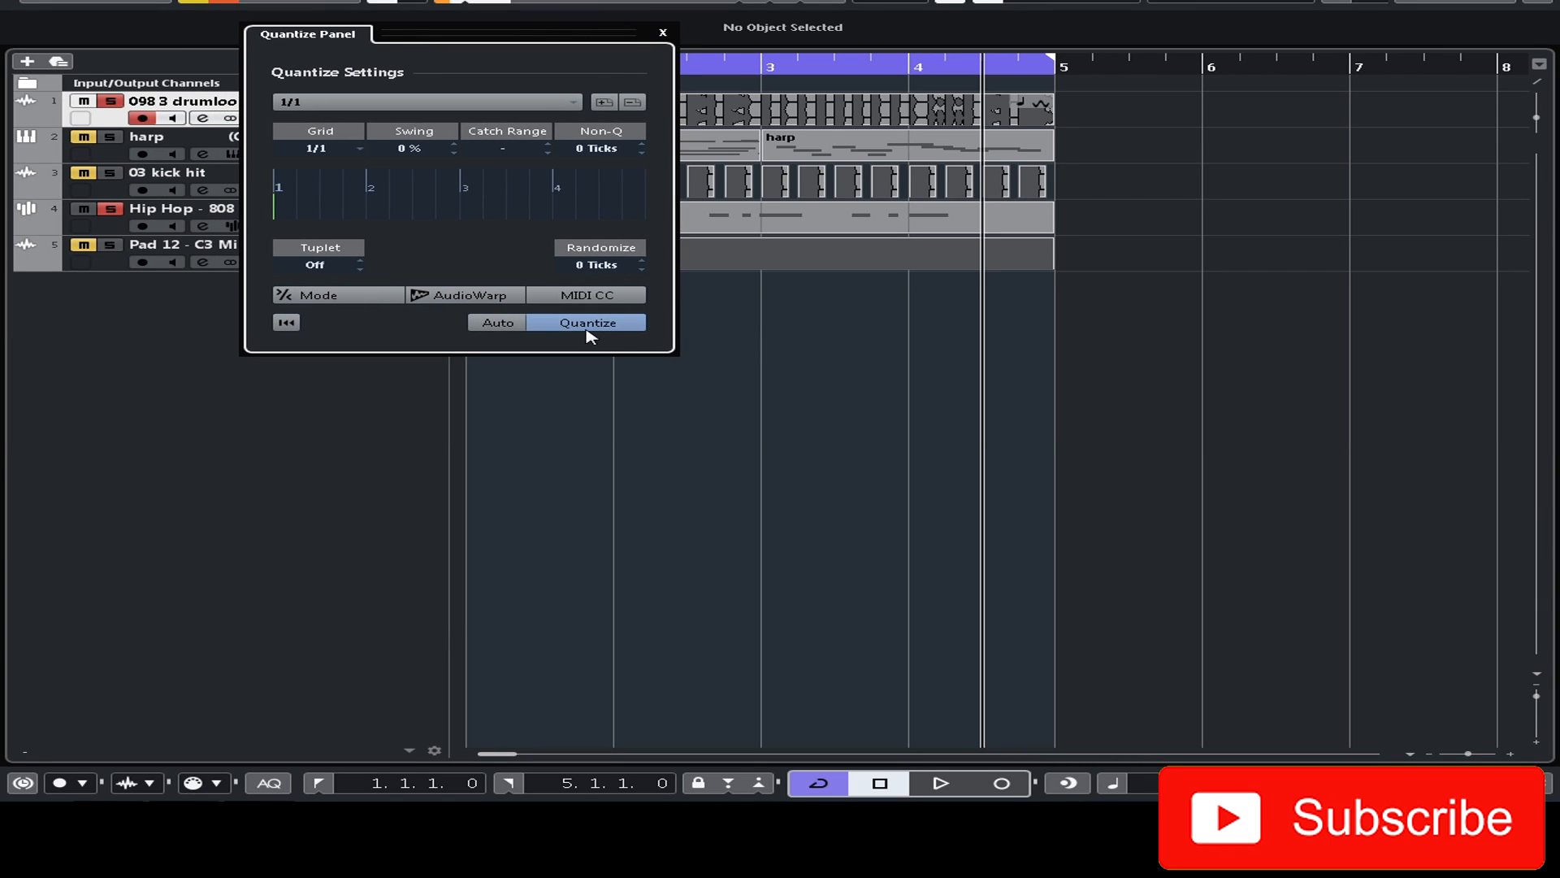
left_click(573, 101)
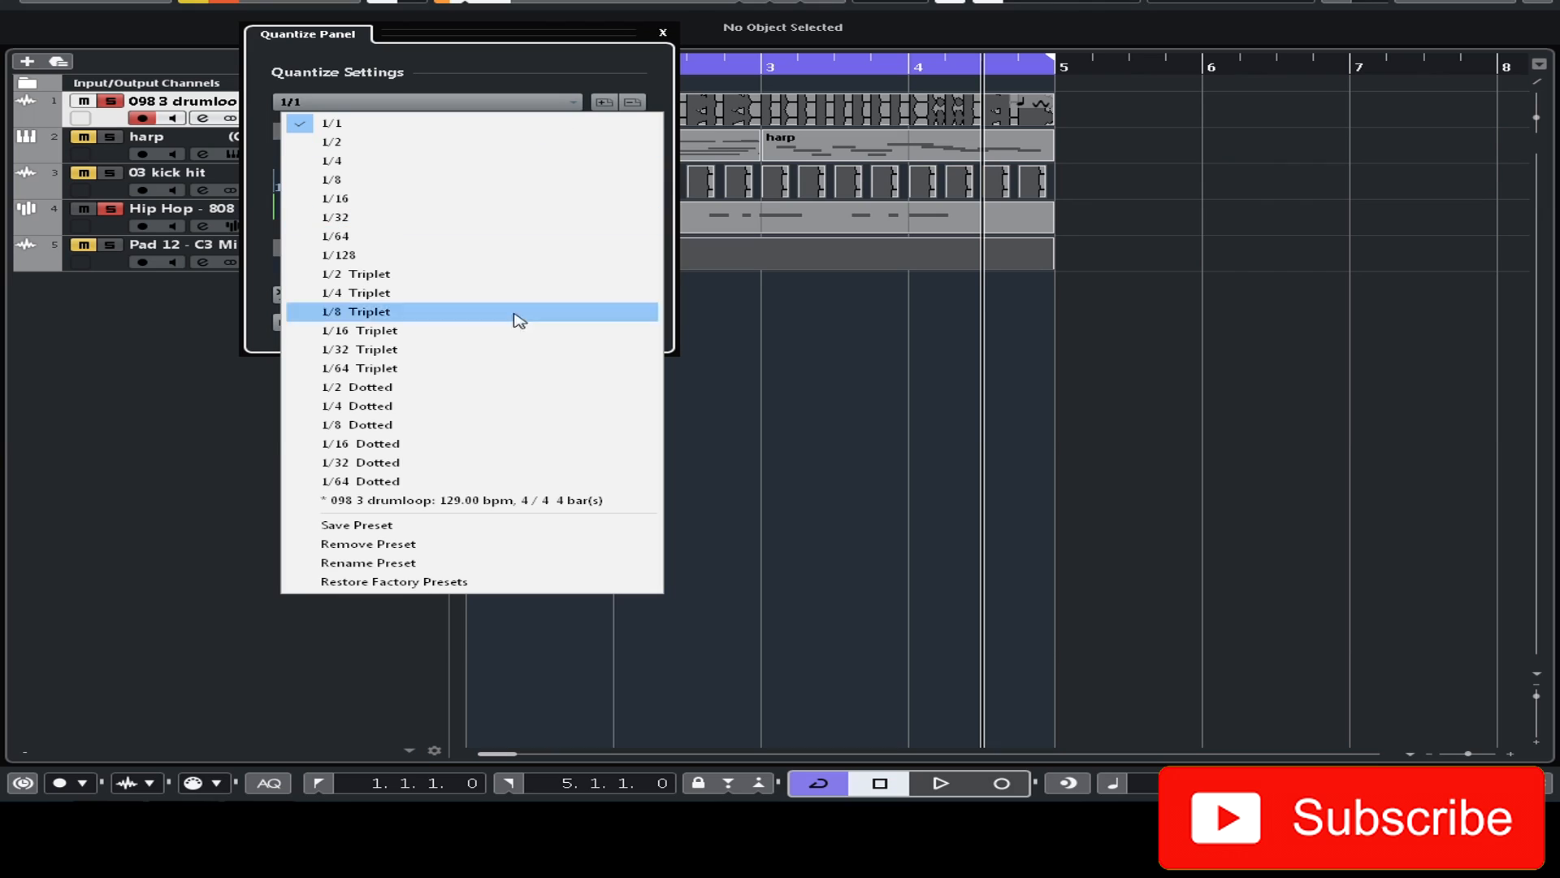
left_click(418, 502)
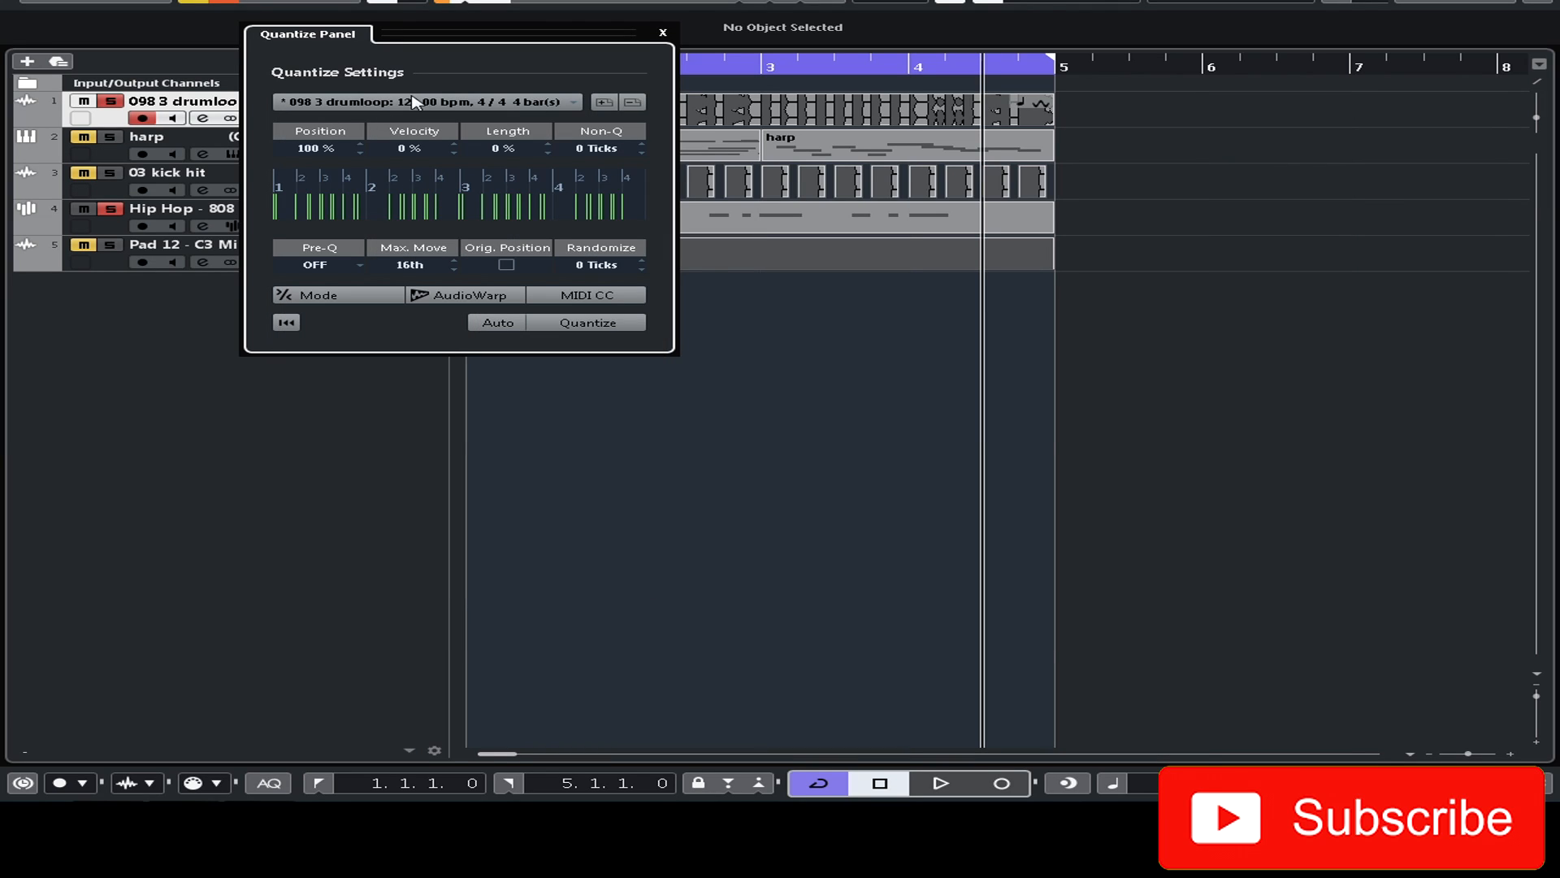
Step: Remove the drumloop groove preset, close the Quantize Panel and check the project's list of quantize presets
left_click(574, 102)
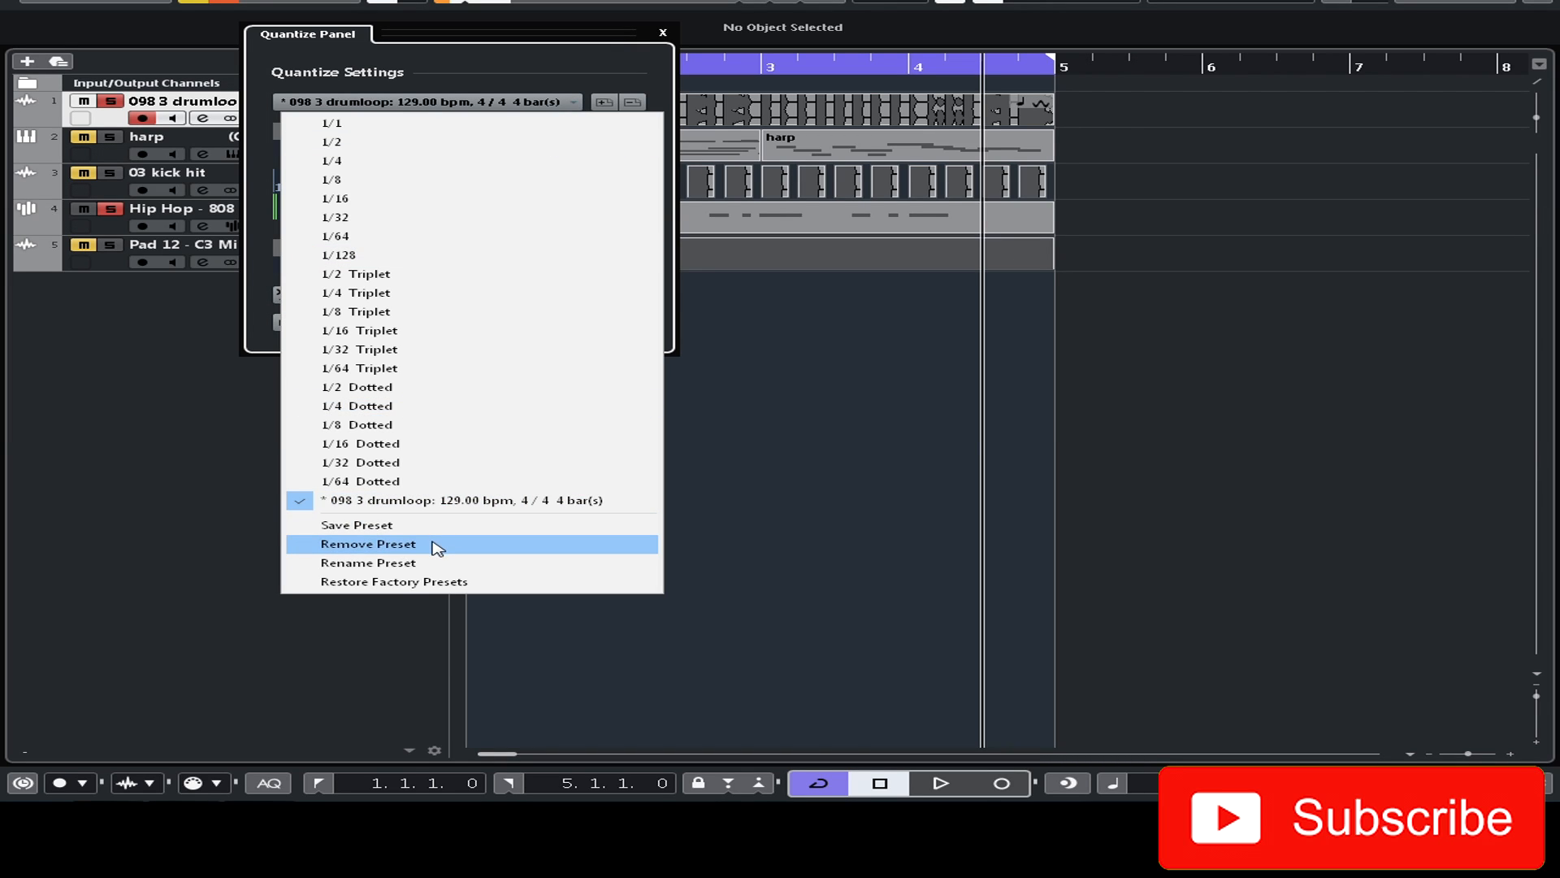
left_click(433, 545)
left_click(662, 33)
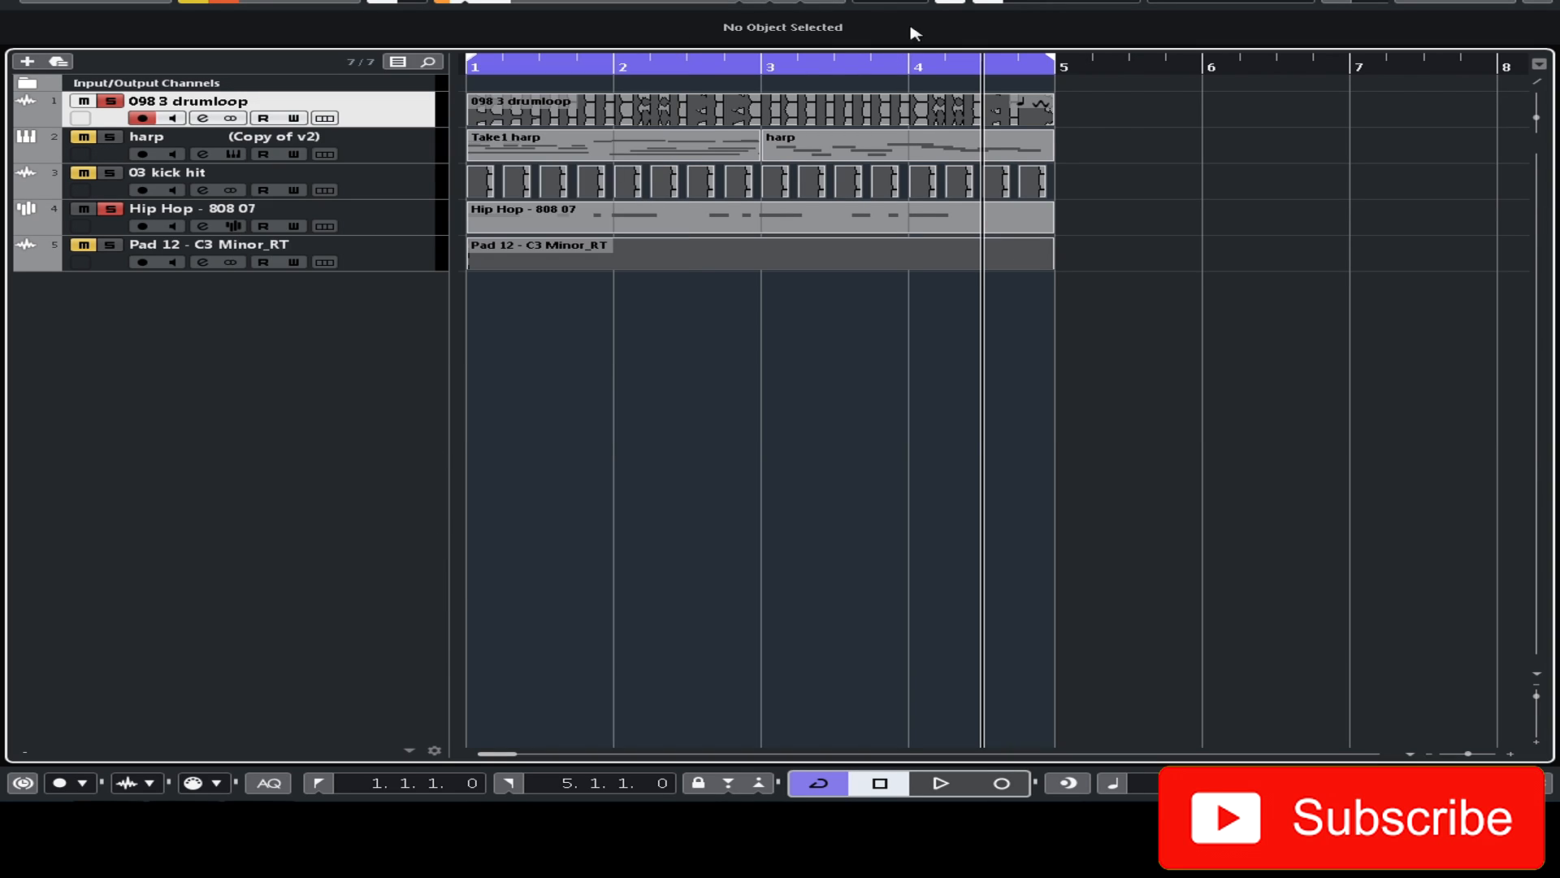
left_click(1378, 1)
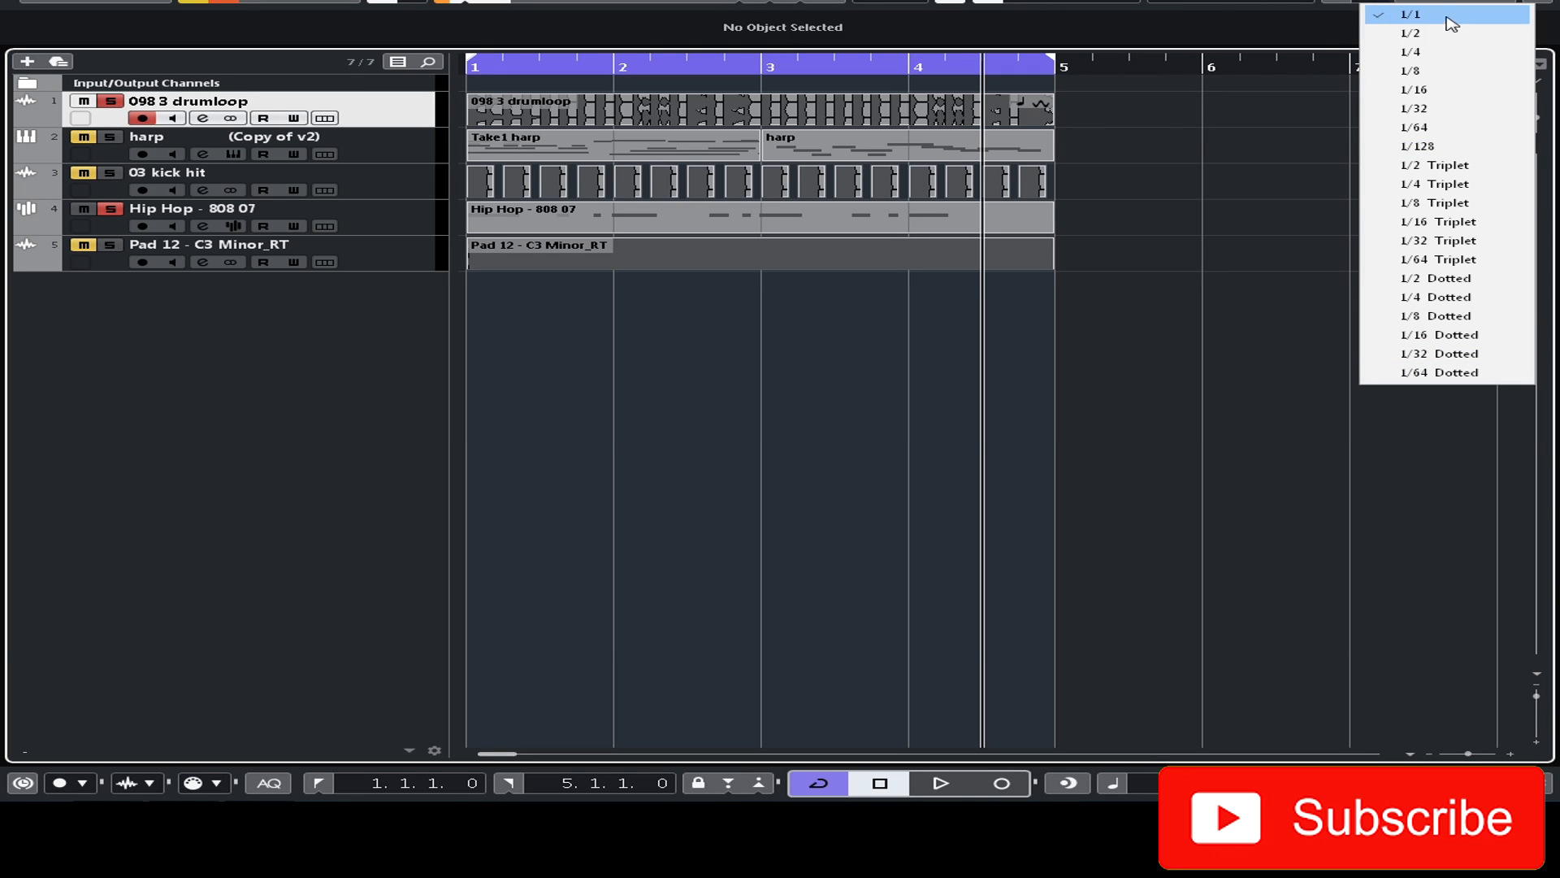
left_click(1462, 467)
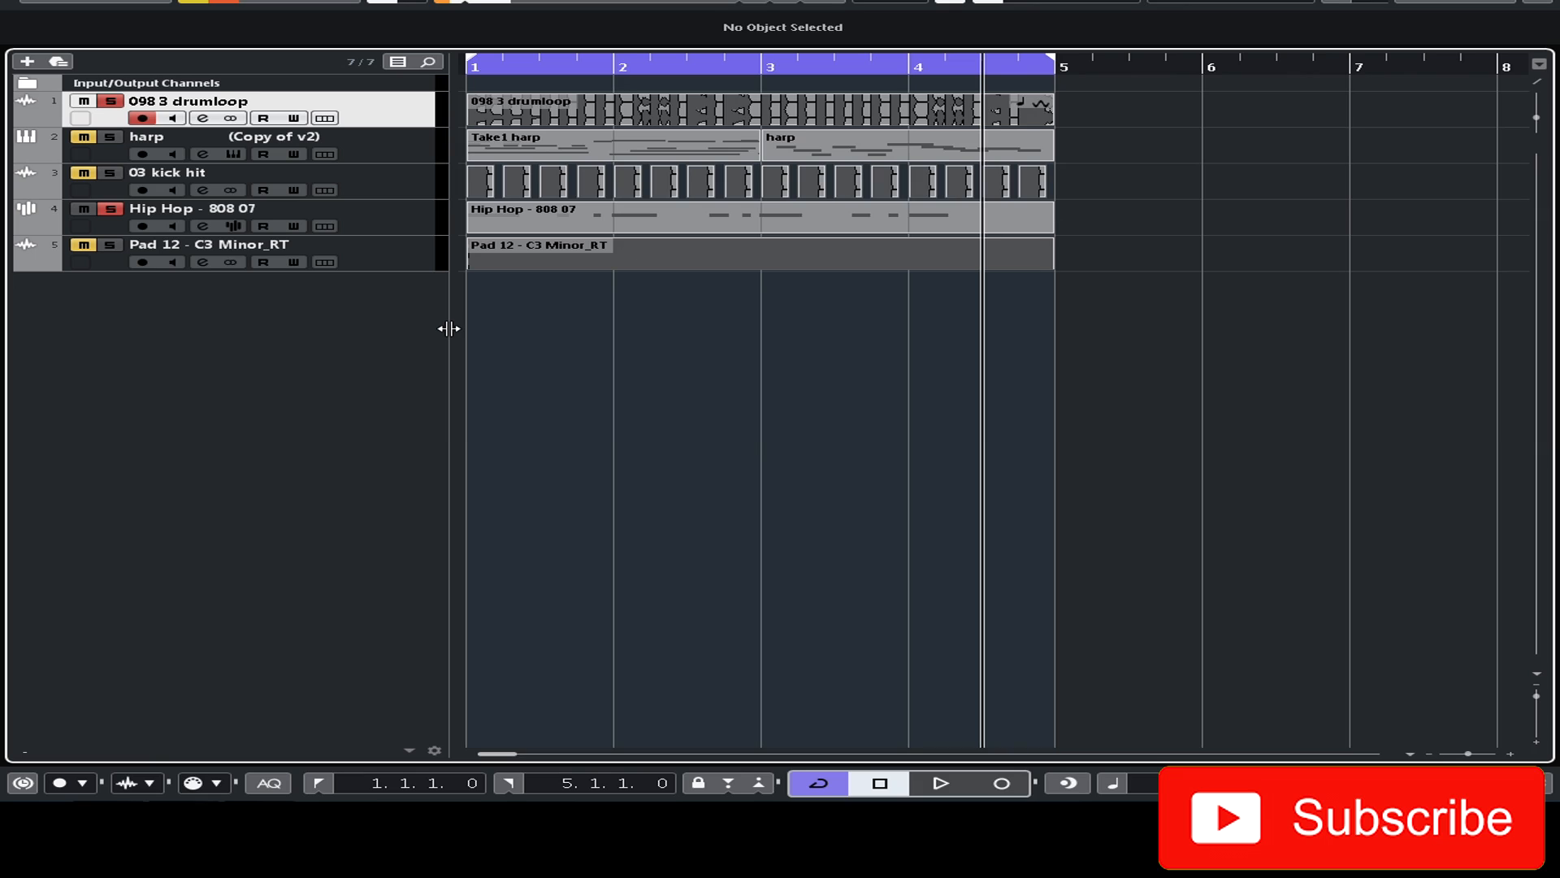
Step: Show the inspector for the harp track, create a new empty track version and return the playhead to the project start
left_click(723, 151)
left_click(425, 150)
left_click(1408, 1)
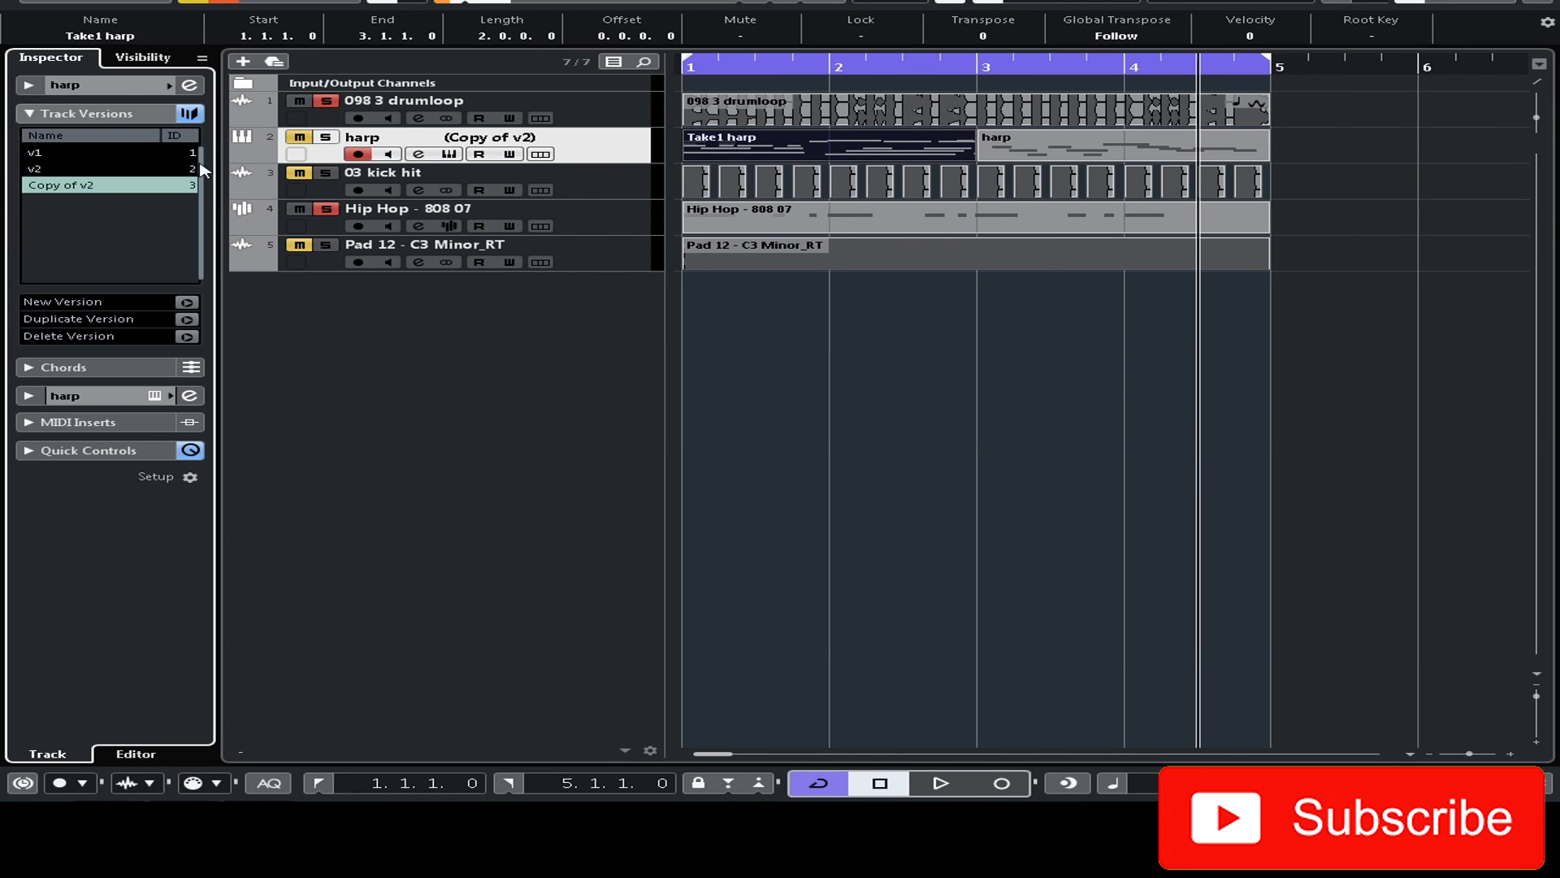
left_click(187, 302)
left_click(713, 145)
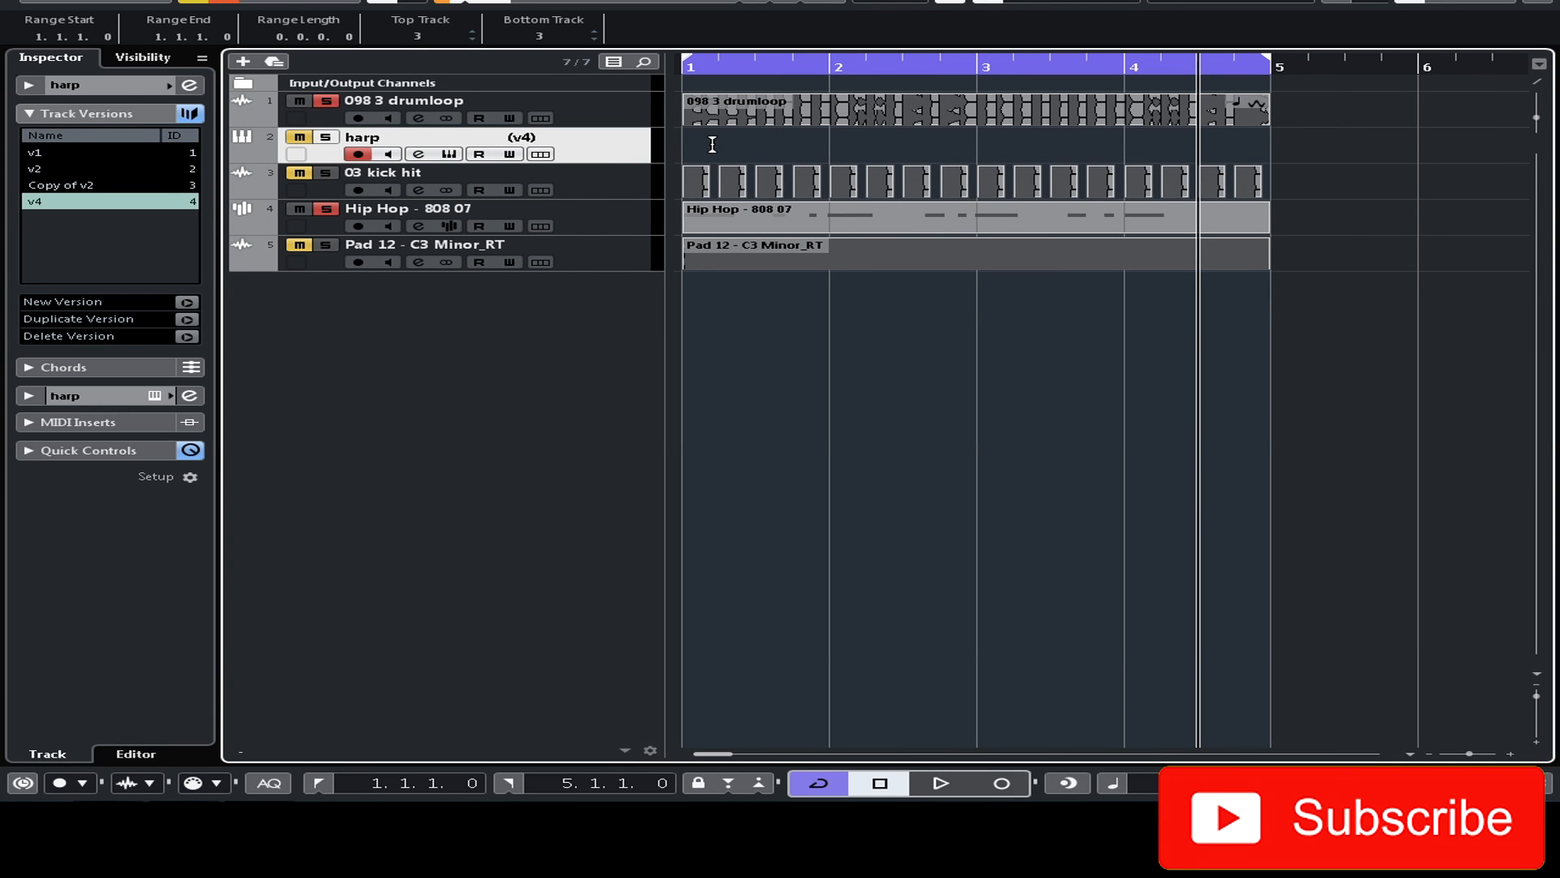
key("period")
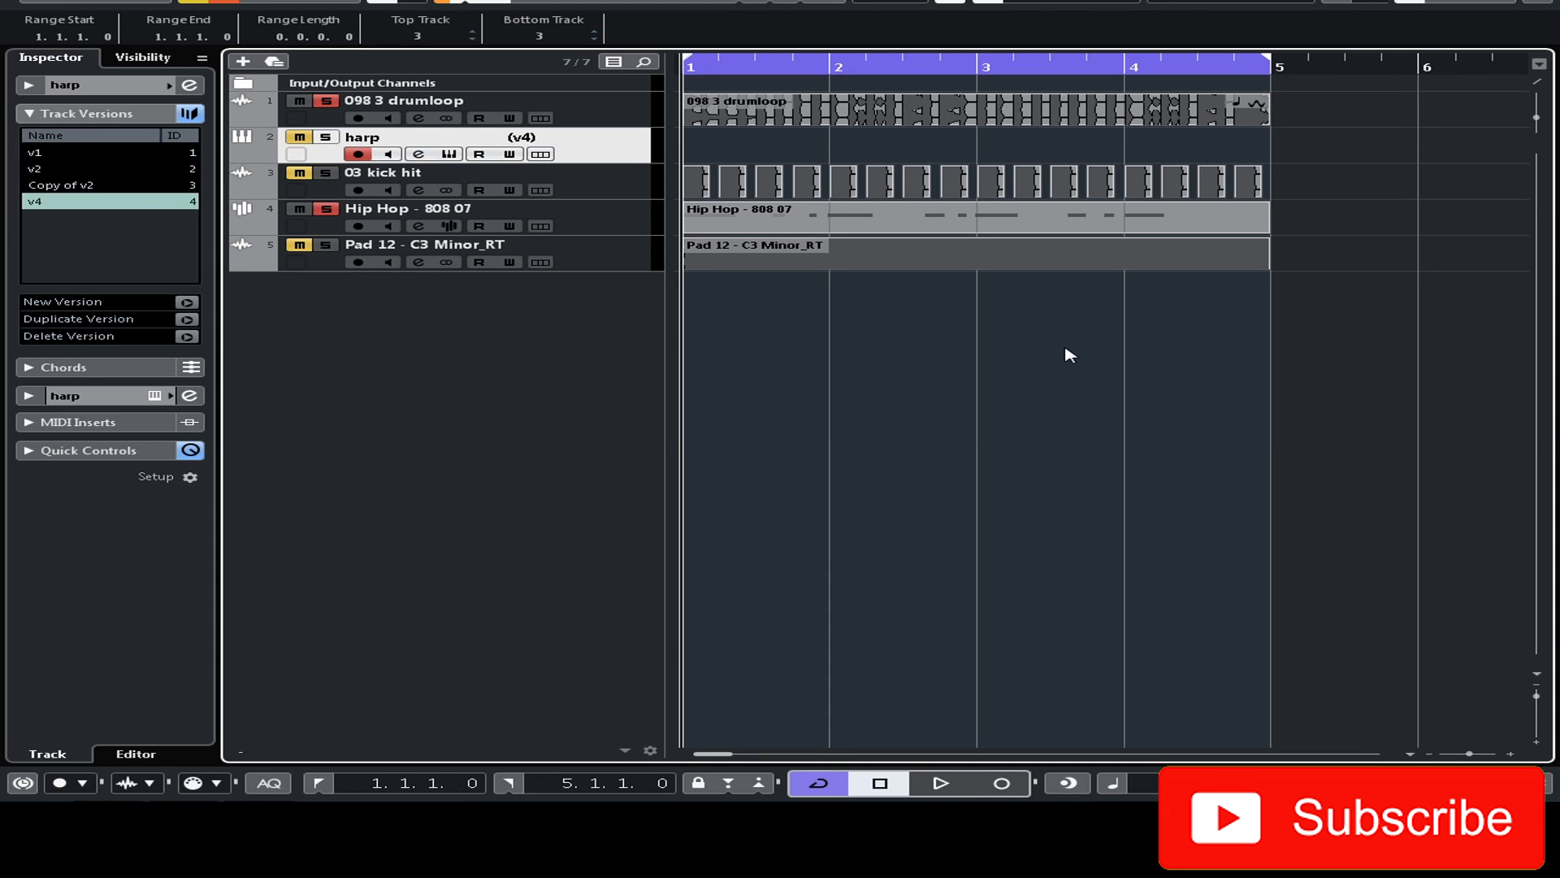
Step: Play the loop without recording, then insert the harp track's retrospective recording as a cycle recording
key("space")
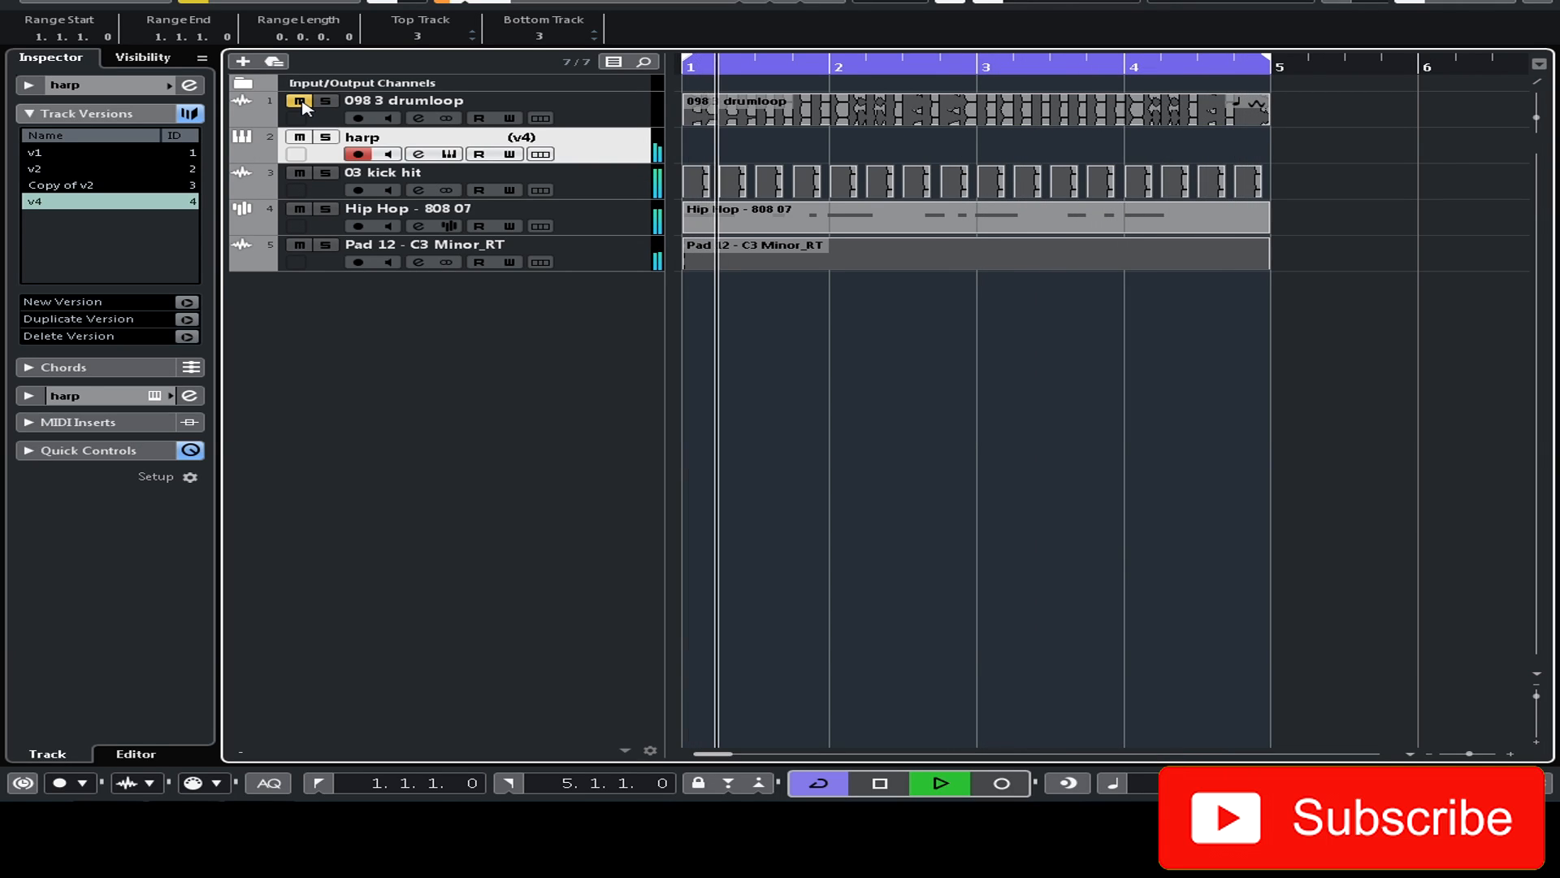
key("space")
left_click(87, 114)
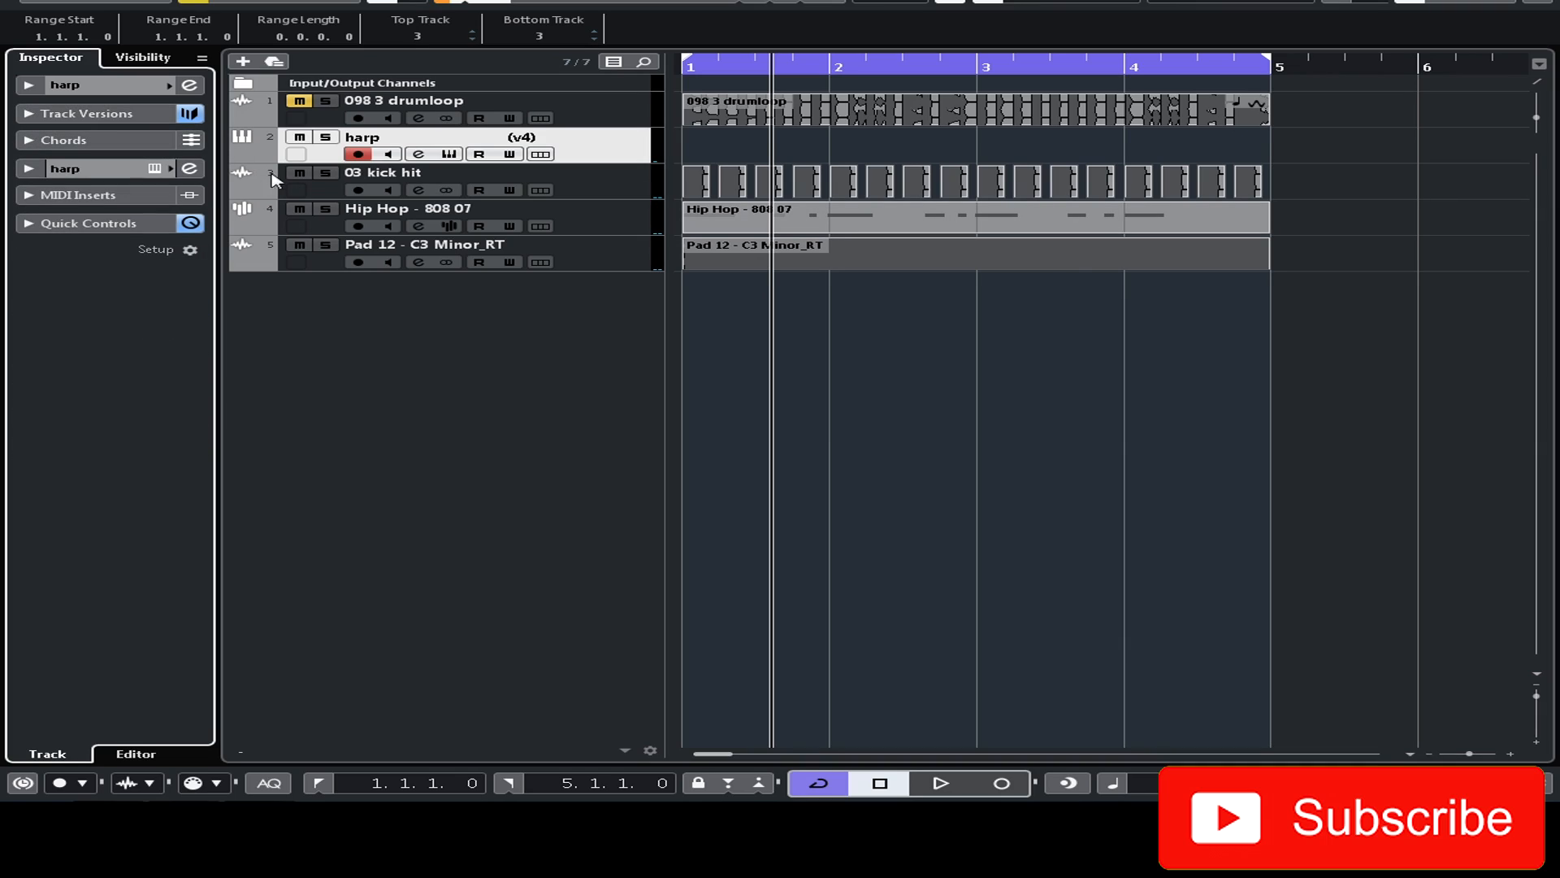
left_click(31, 85)
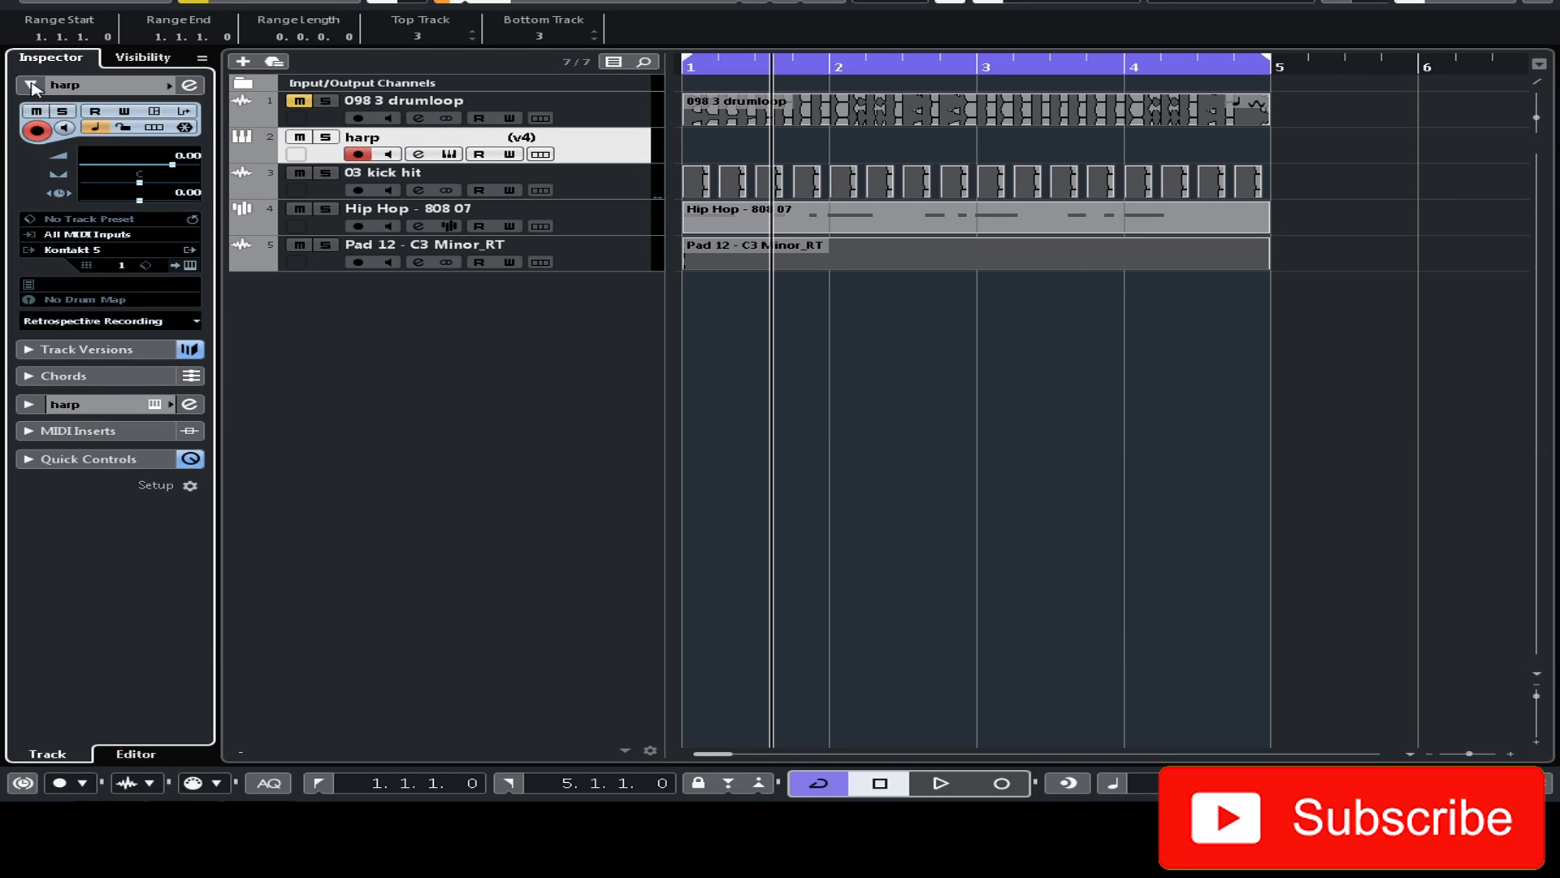
left_click(196, 324)
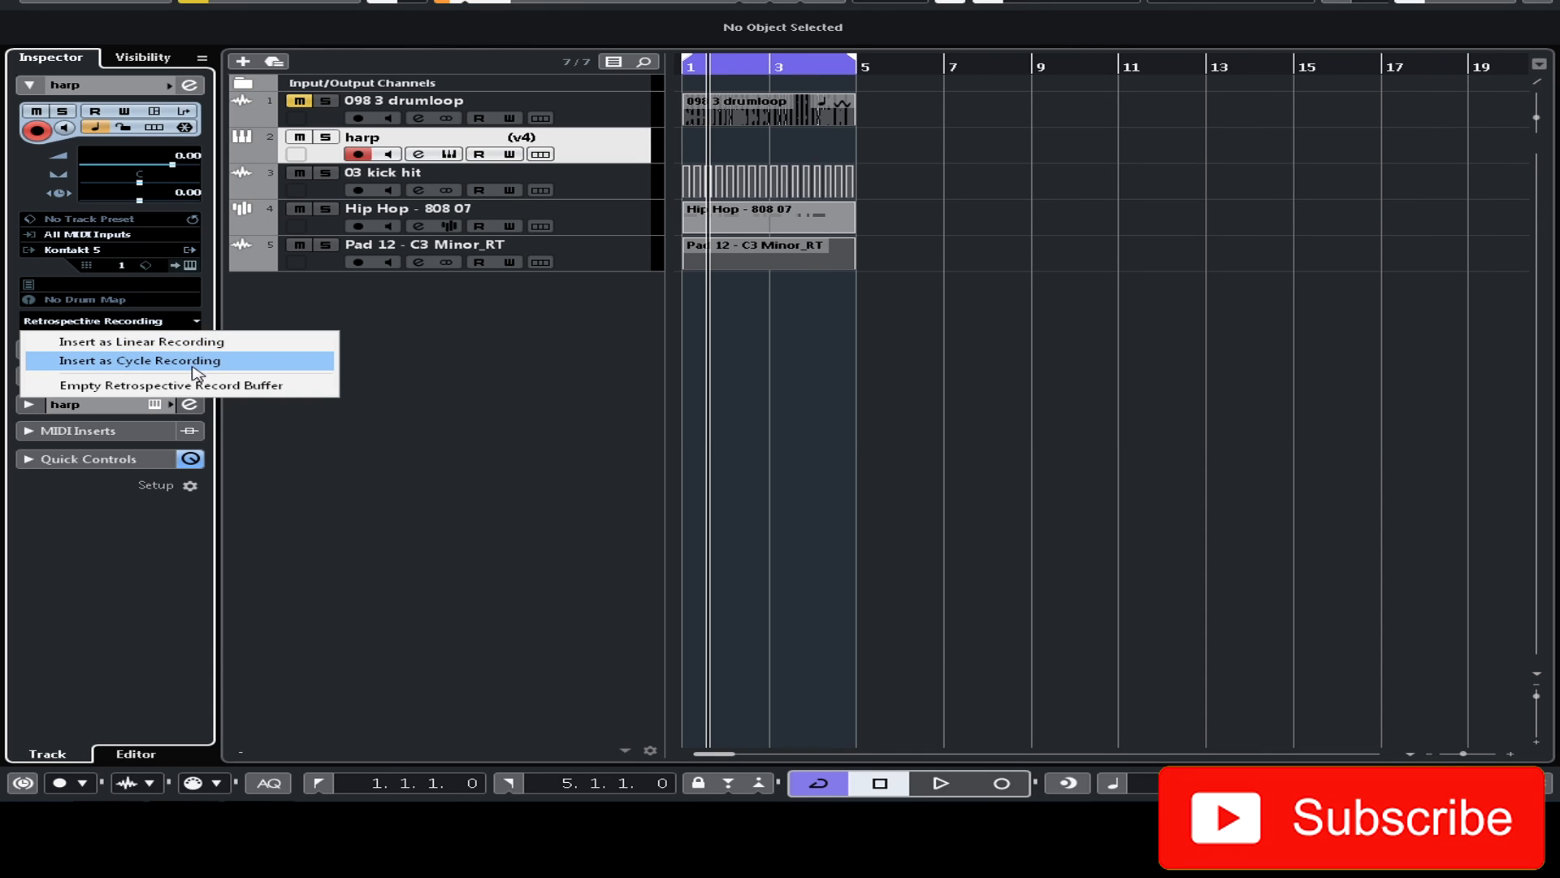
left_click(196, 361)
left_click(1040, 171)
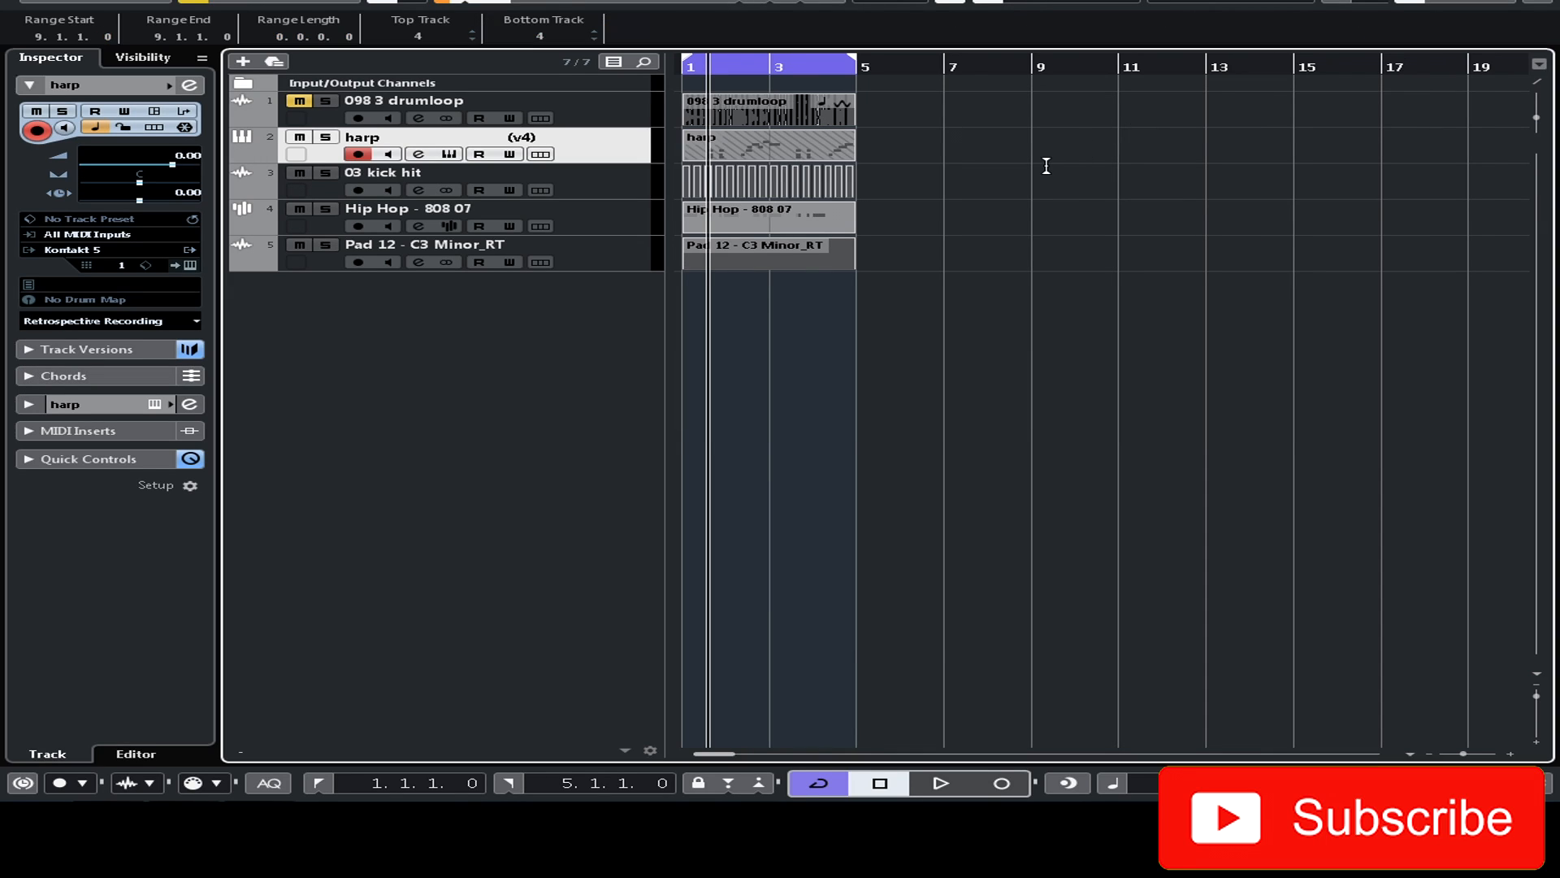
Step: Show the lanes of the harp track and activate the take on Lane 1
left_click(541, 155)
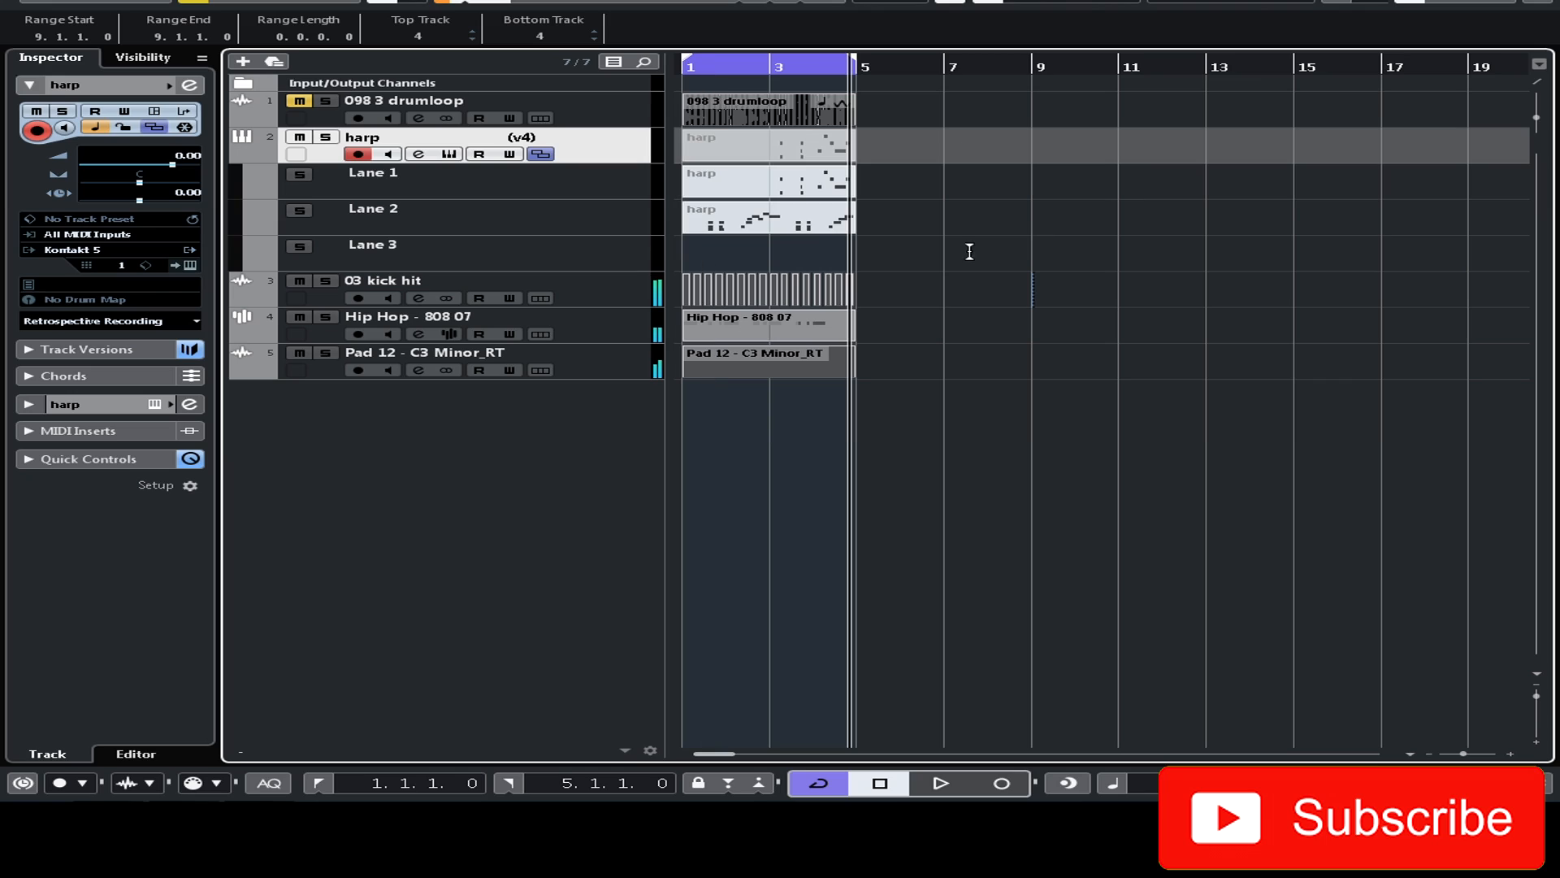
left_click(769, 188)
left_click(768, 193)
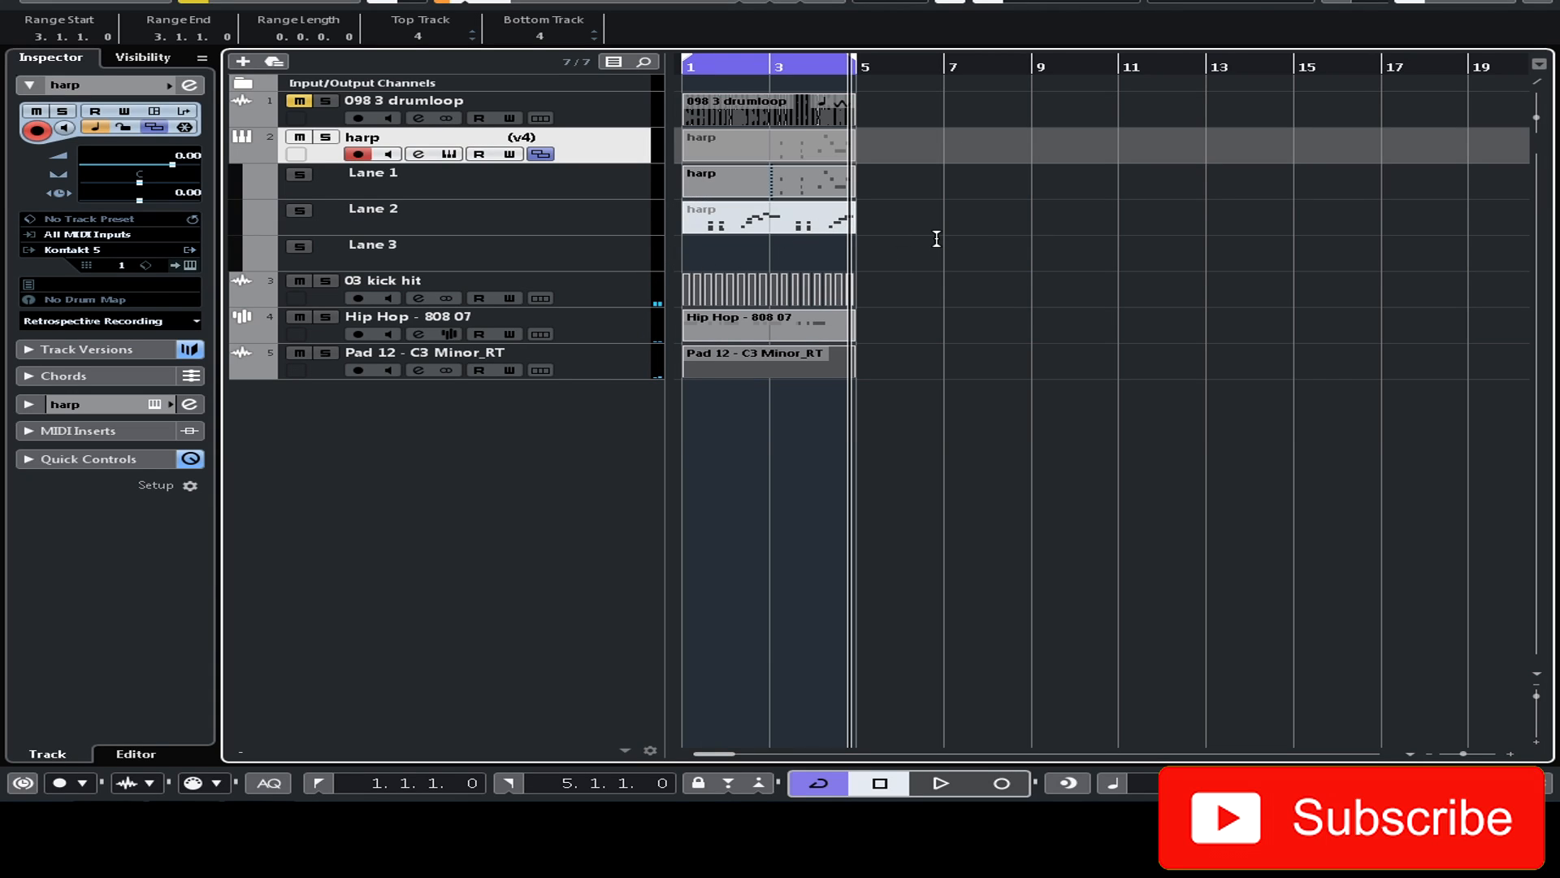
Step: Listen to the harp's Lane 1 take with the other tracks from the project start
key("KP_Decimal")
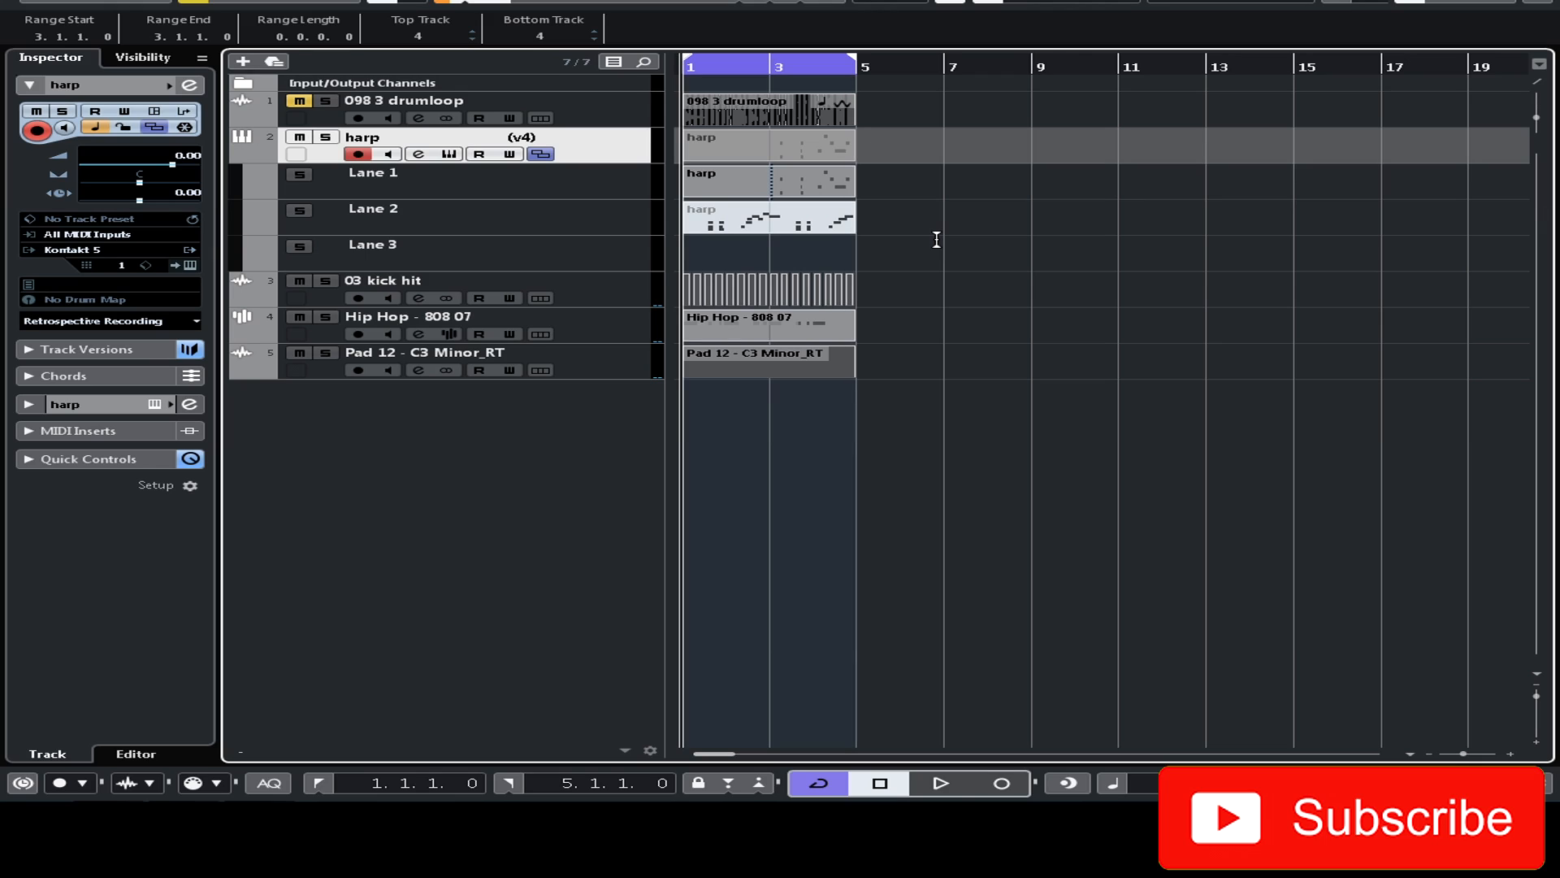
key("space")
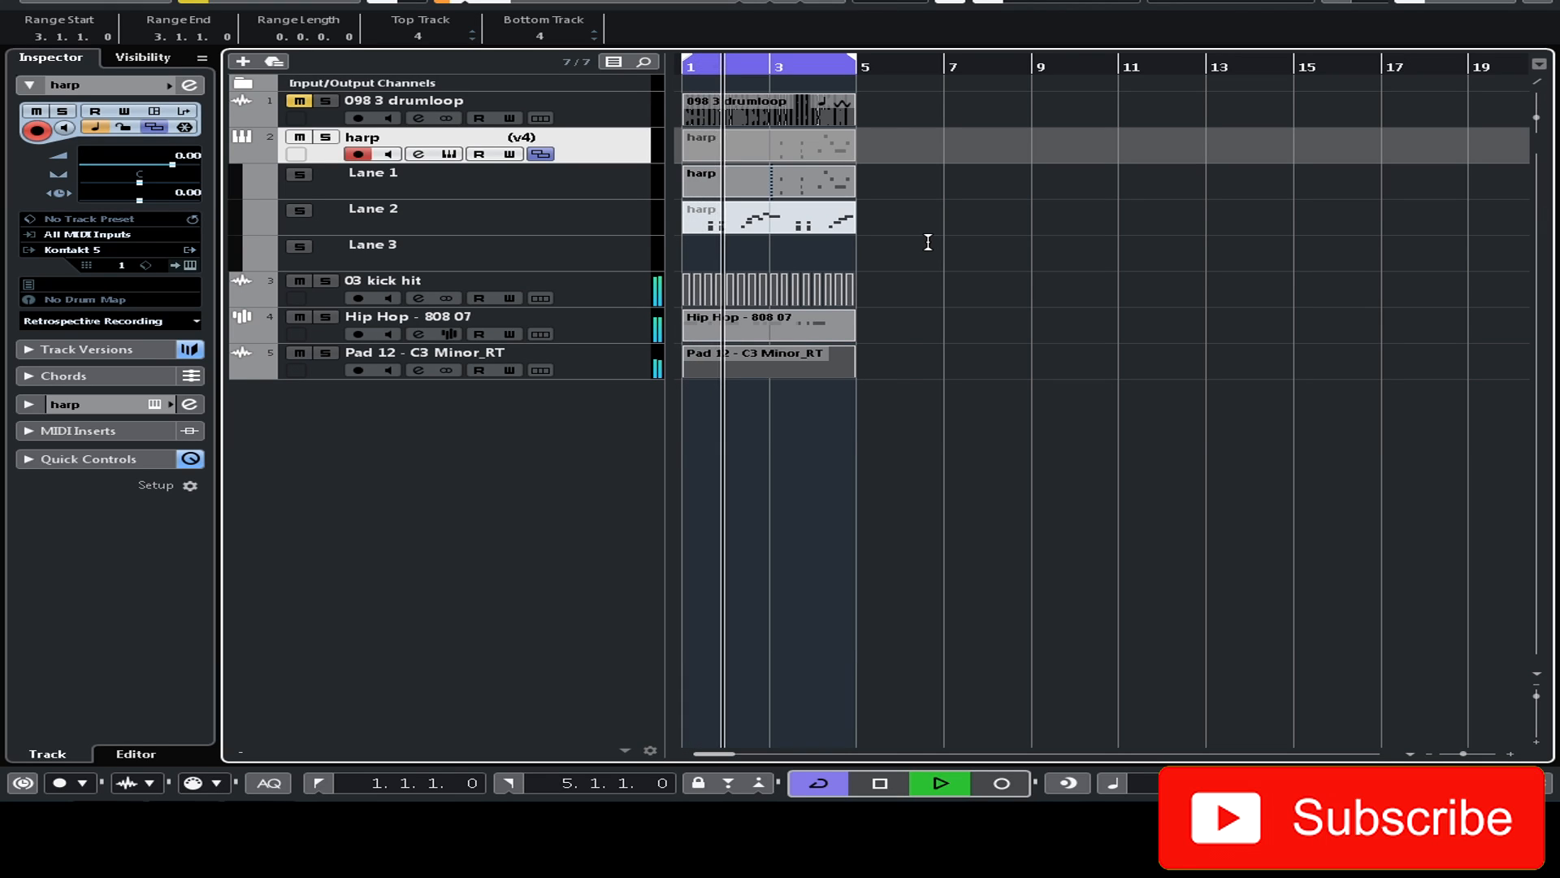
left_click(779, 229)
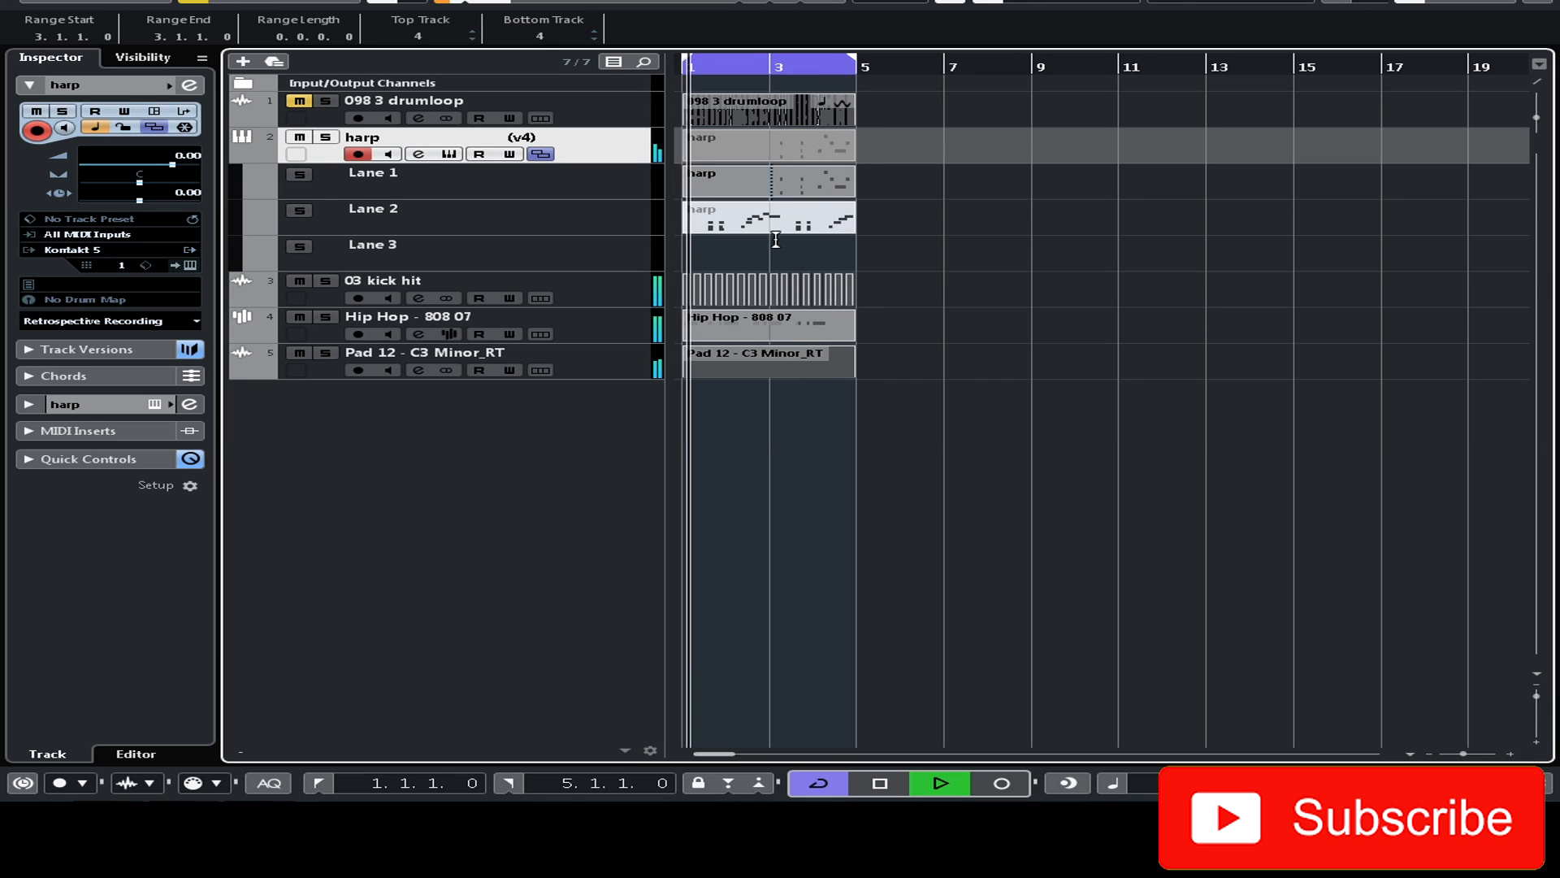
key("space")
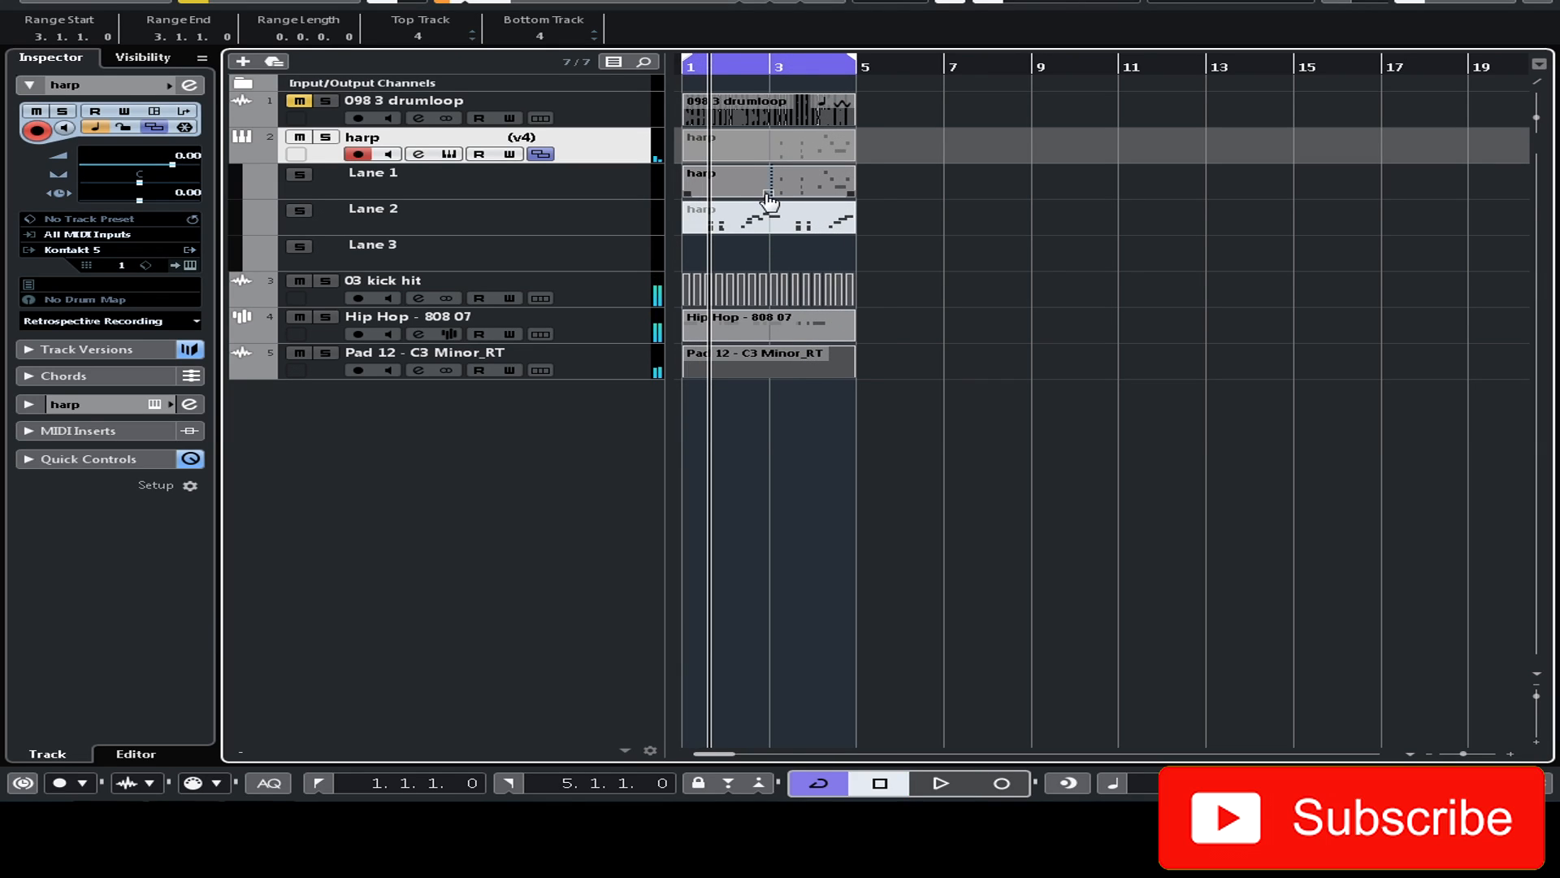
Step: Activate the harp's Lane 2 take instead and play it back from the project start
left_click(767, 195)
key("period")
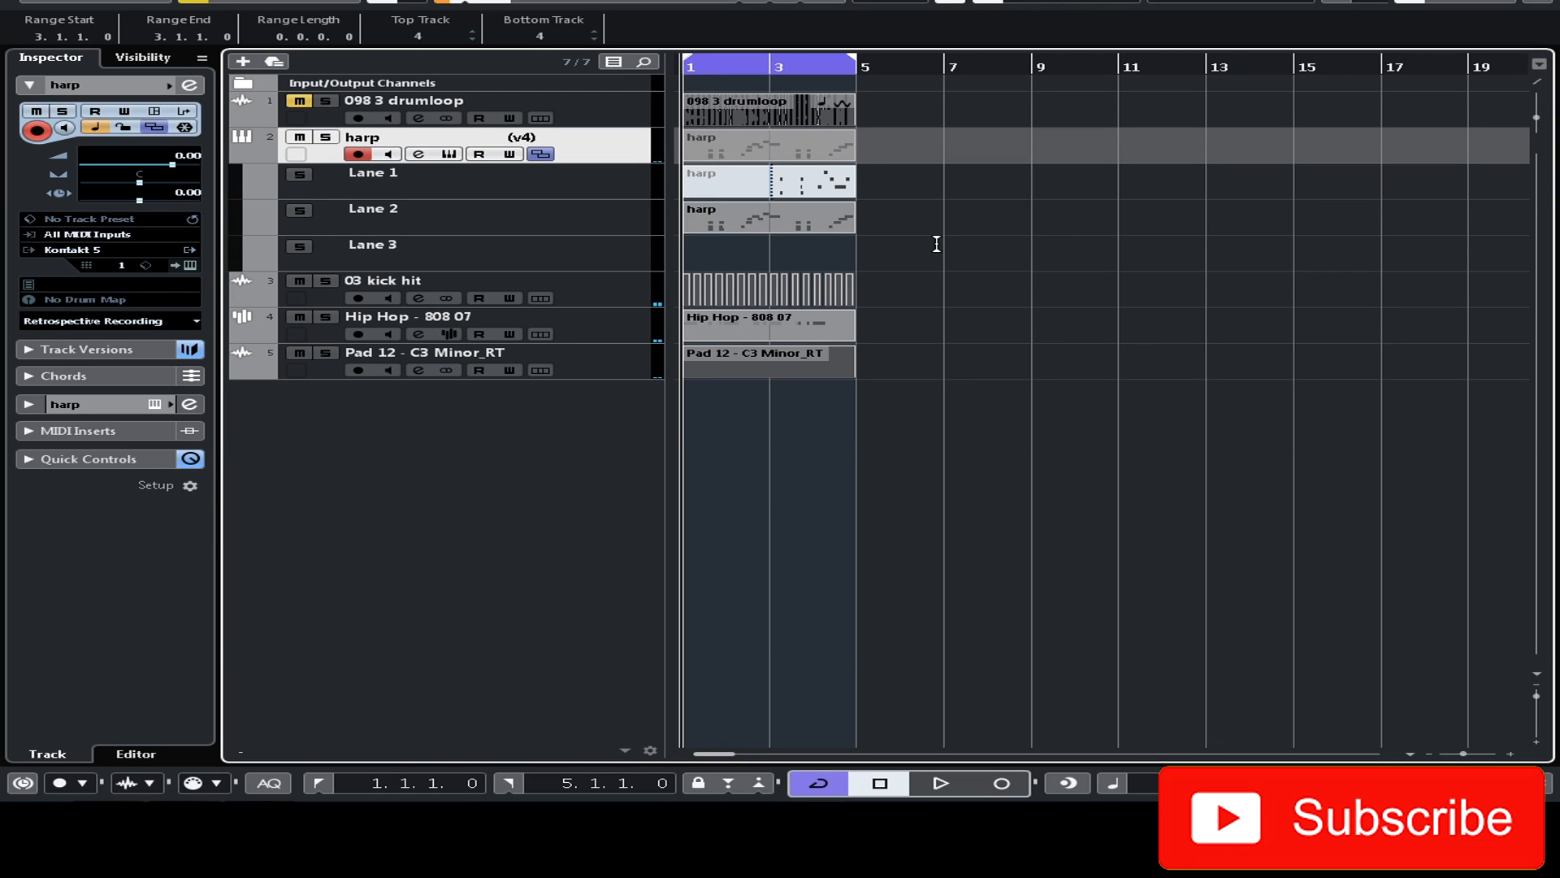
key("space")
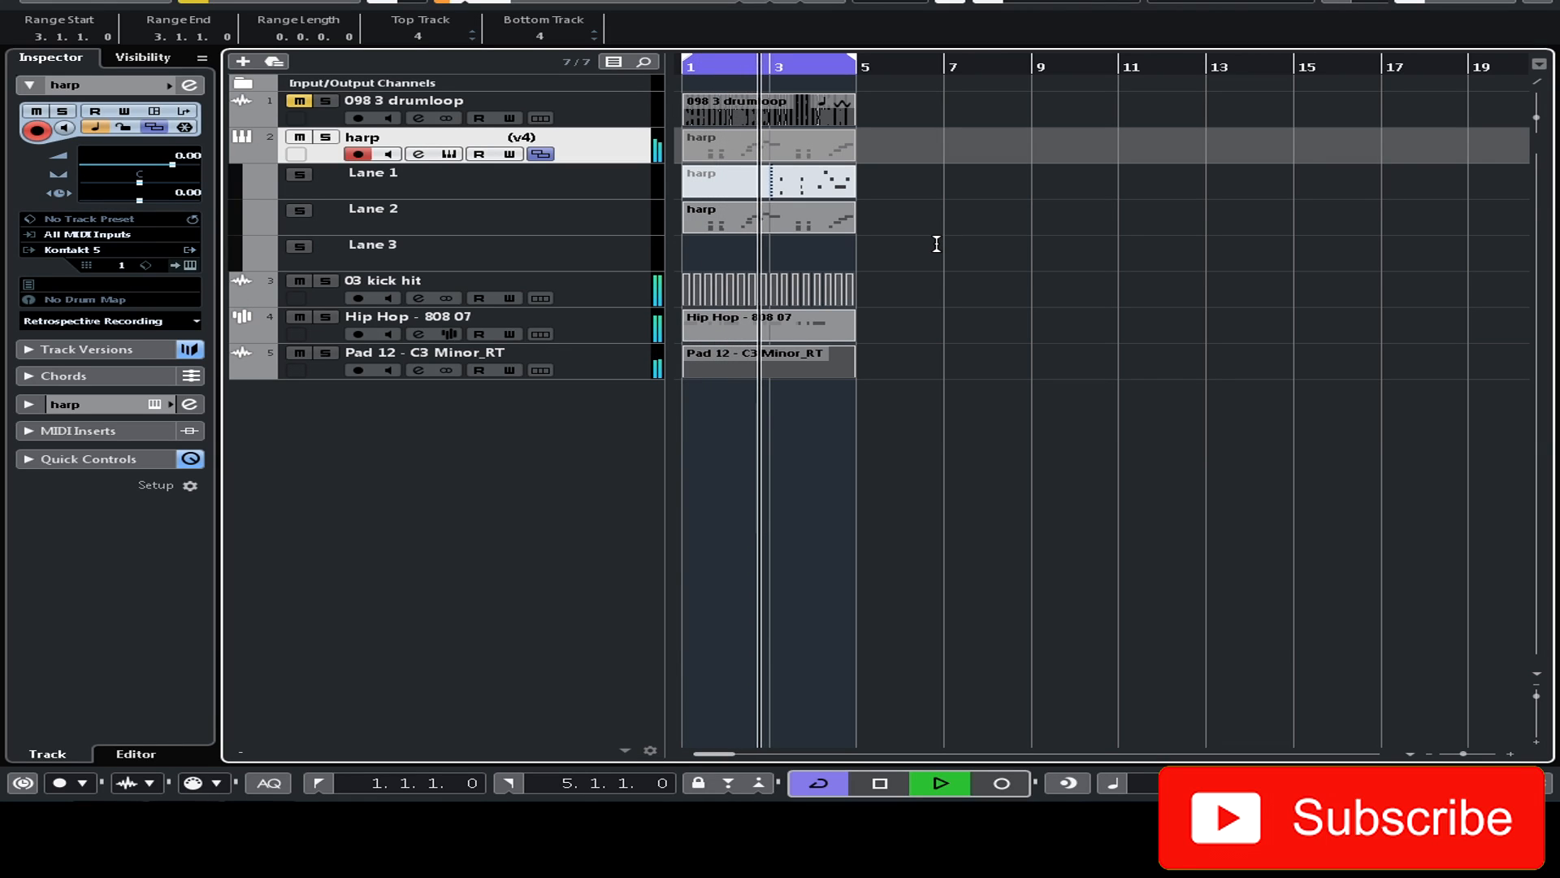
key("space")
Step: Combine the two harp takes on one lane, with the Lane 2 take ending at bar 3 and the Lane 1 take starting there
left_click(901, 252)
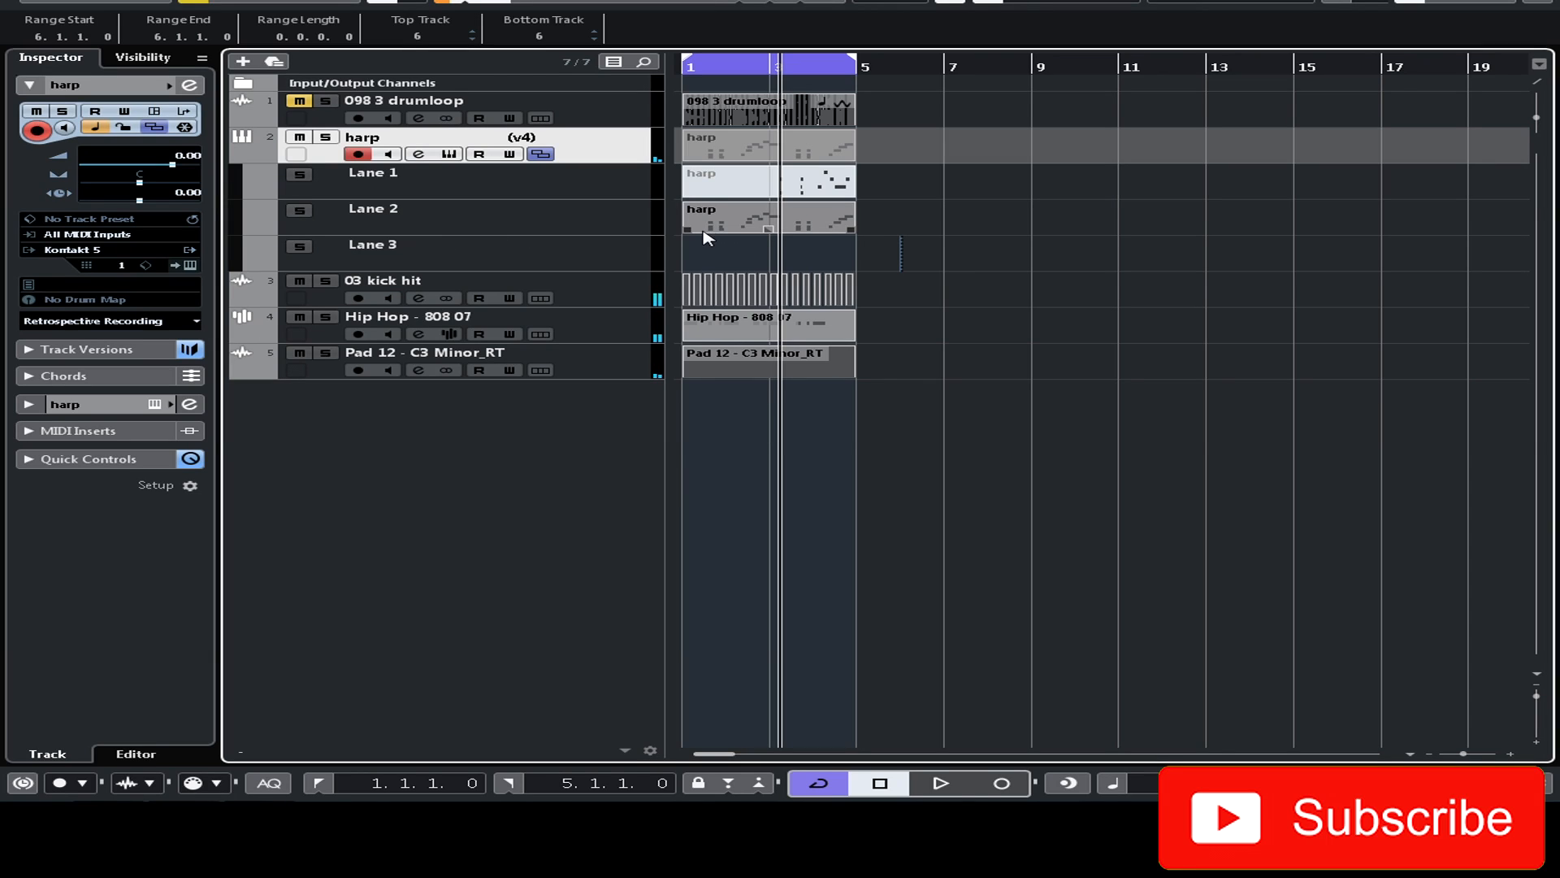
left_click_drag(853, 231, 770, 230)
key("ctrl+z")
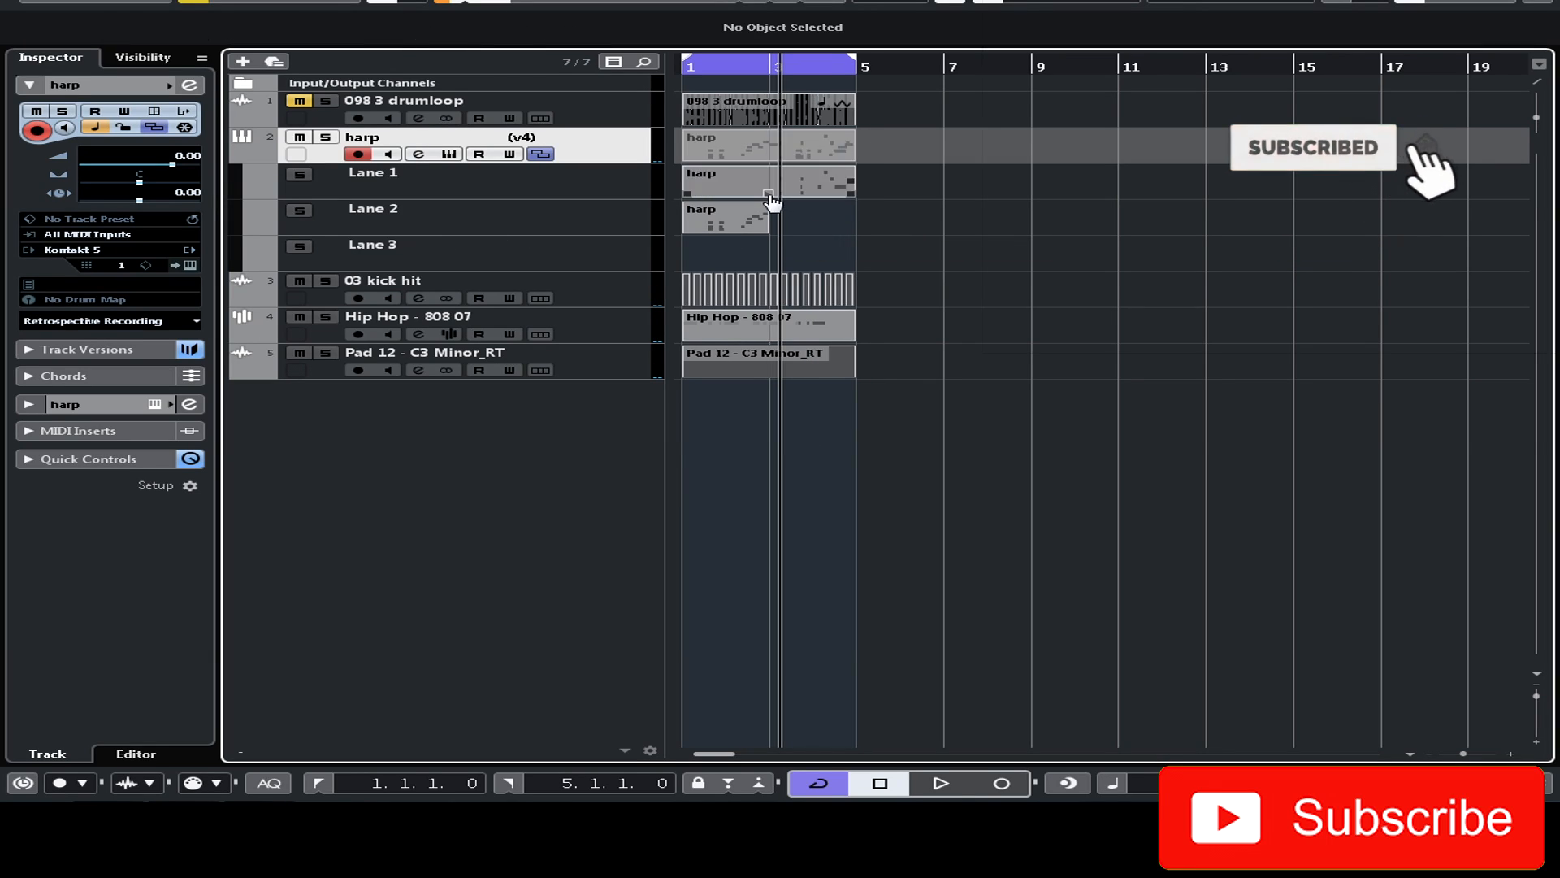
left_click_drag(688, 192, 740, 201)
left_click(943, 195)
left_click(924, 201)
Step: Play back the combined harp part from the project start, then stop playback and clear the selection
key("KP_Decimal")
key("space")
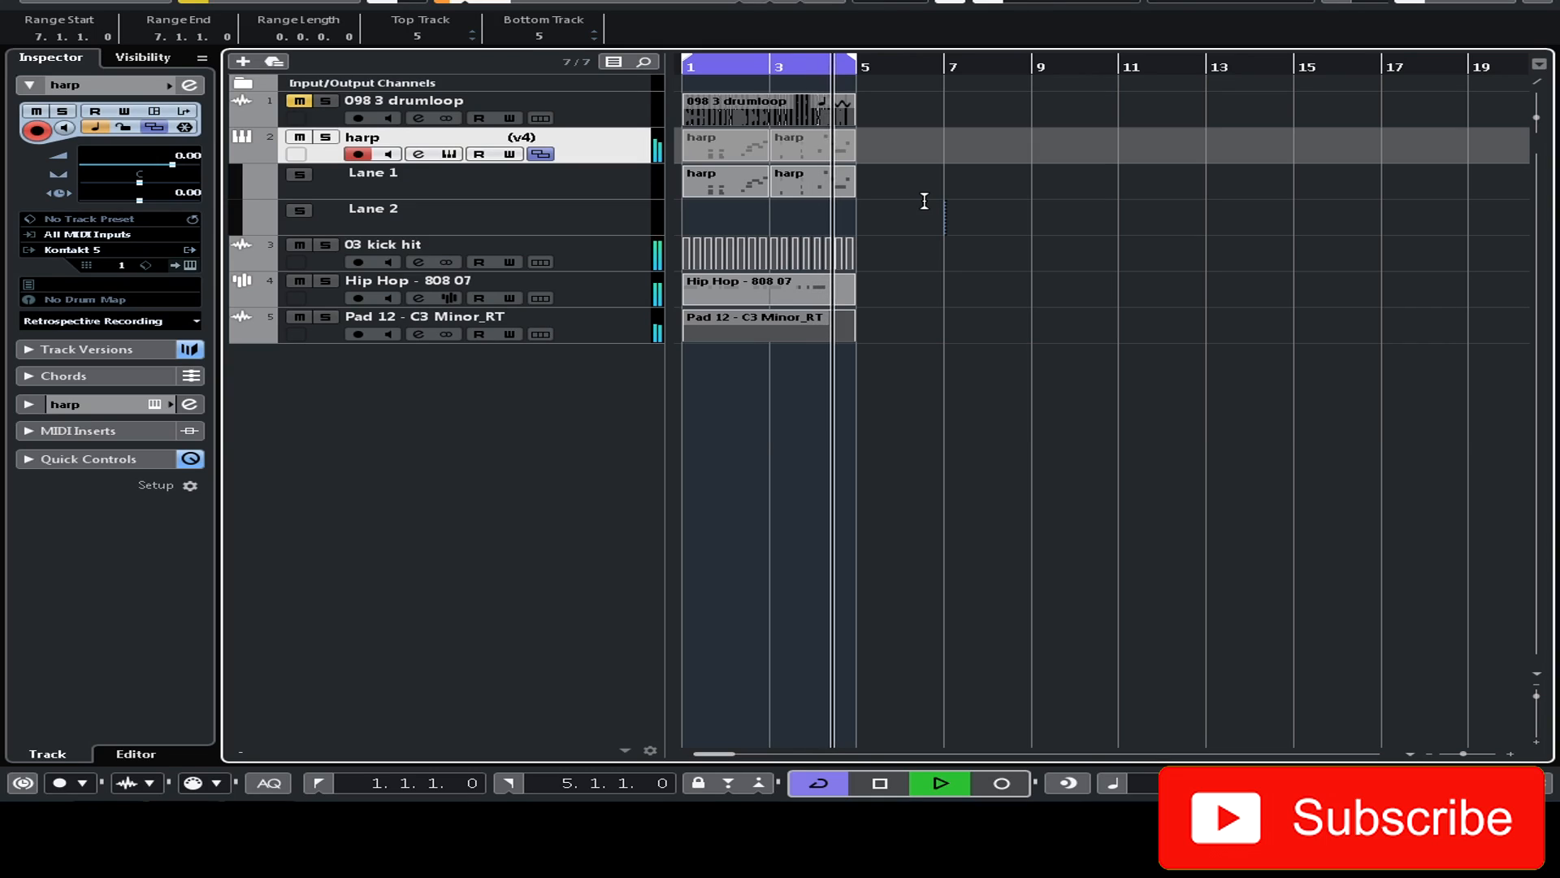
key("space")
left_click(911, 490)
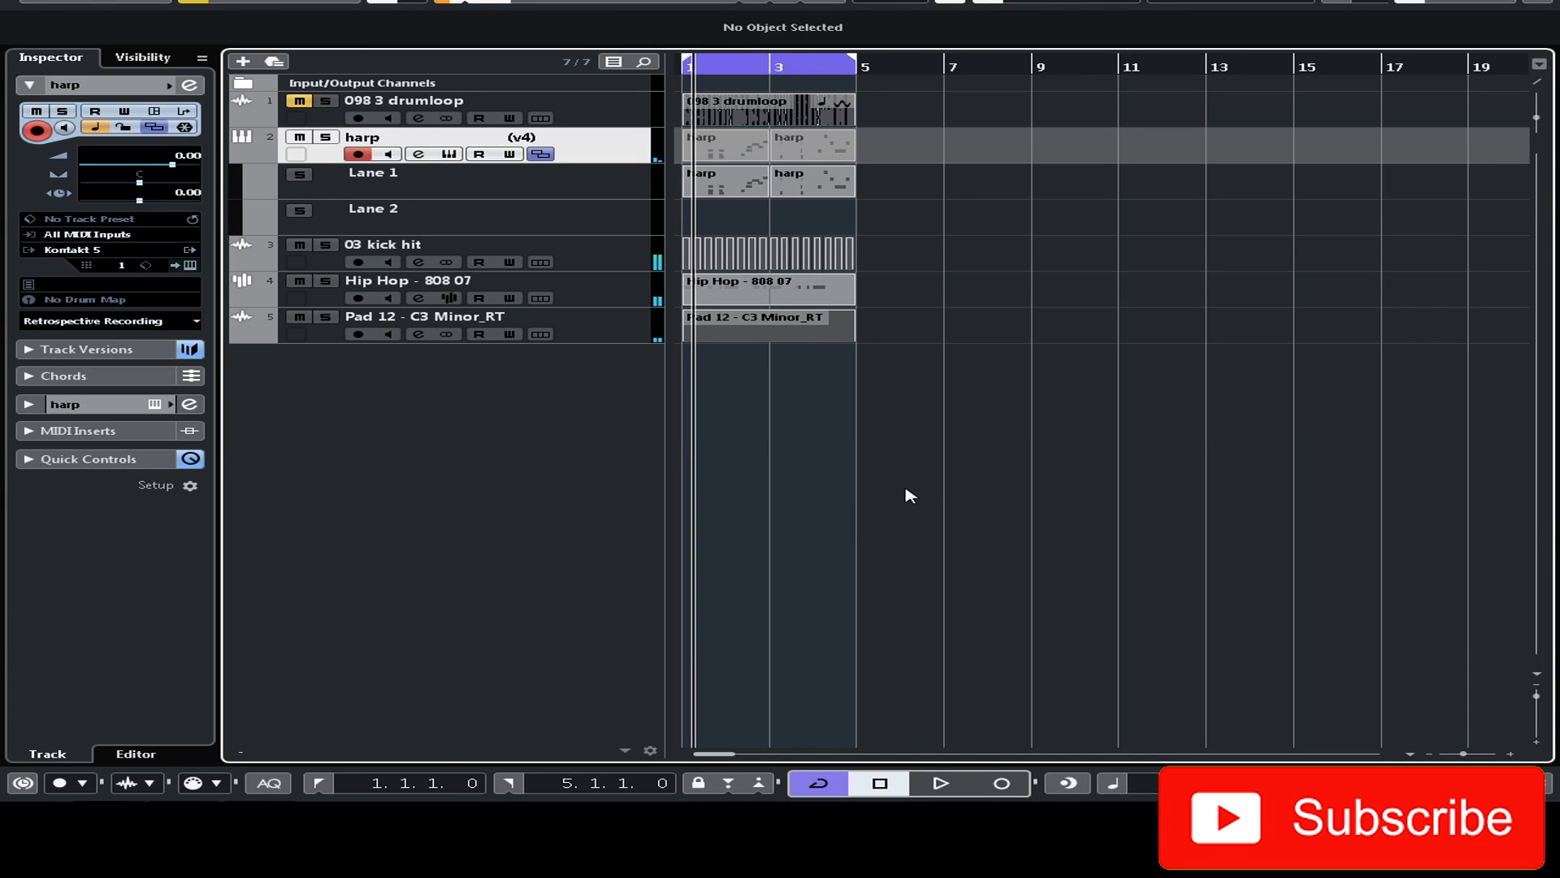